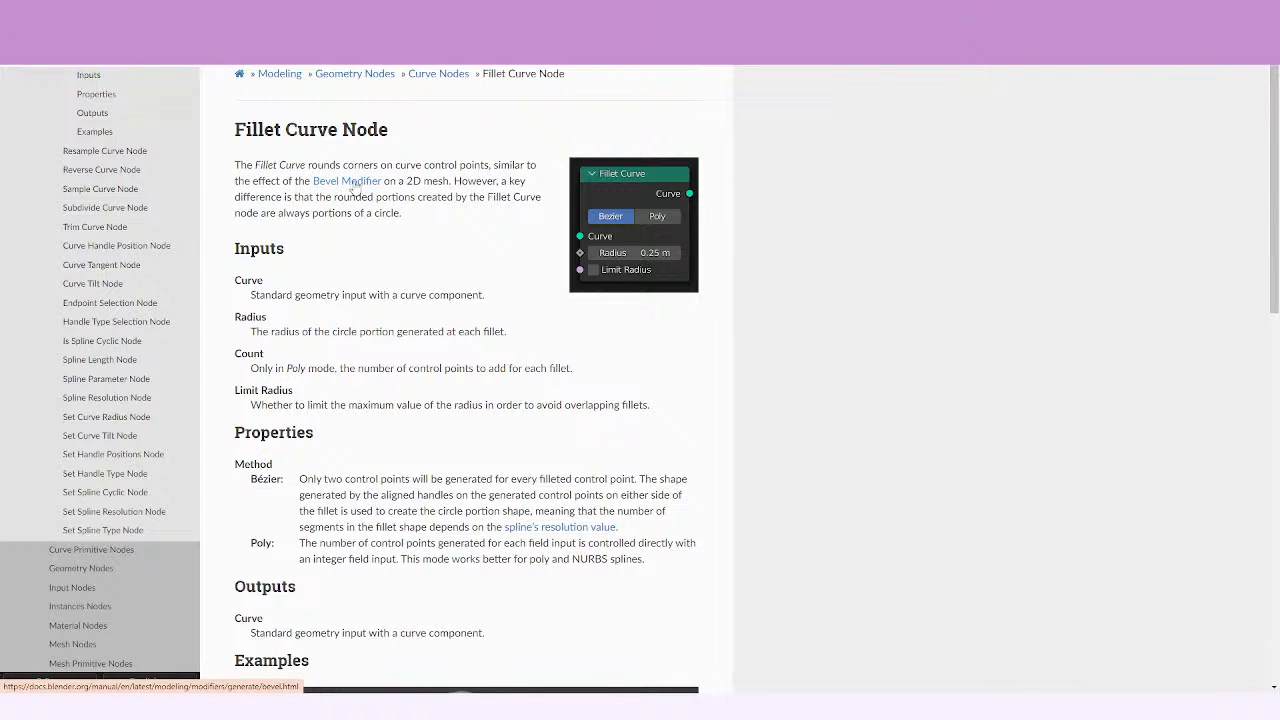
Look over the Fillet Curve node's manual page and its linked Bevel Modifier reference.
click(362, 181)
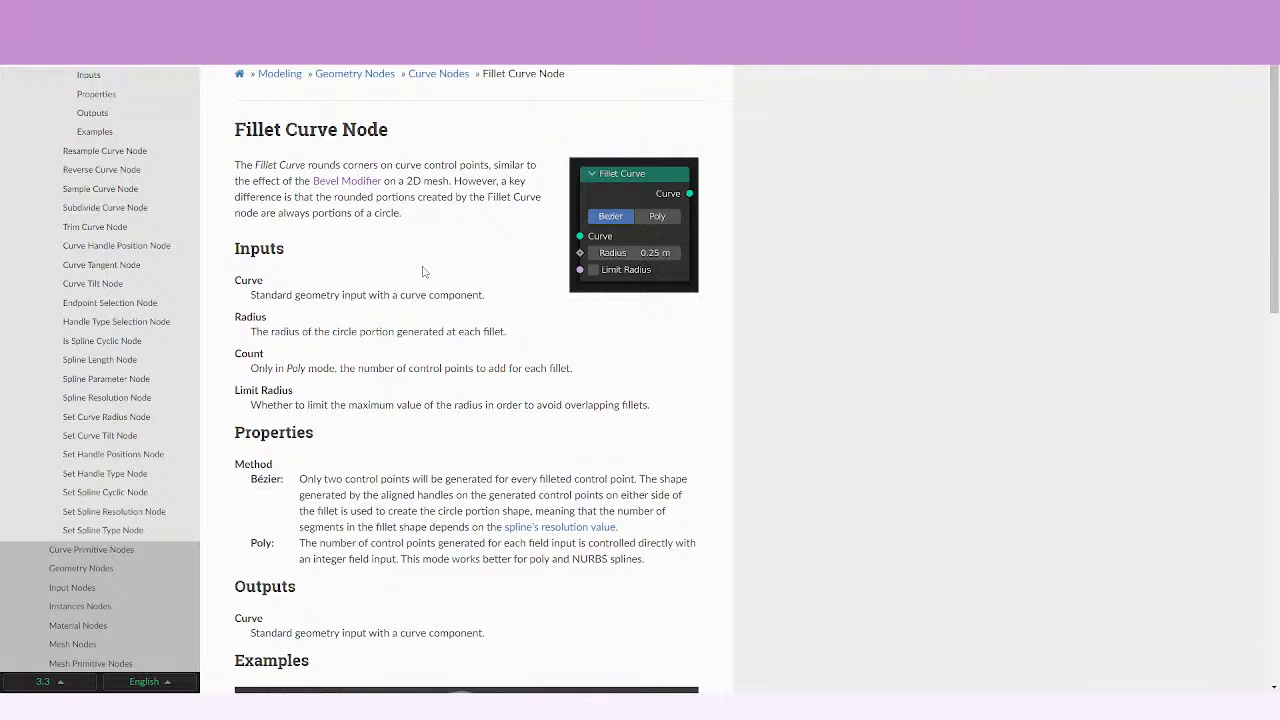
scroll(422, 271, down, 1)
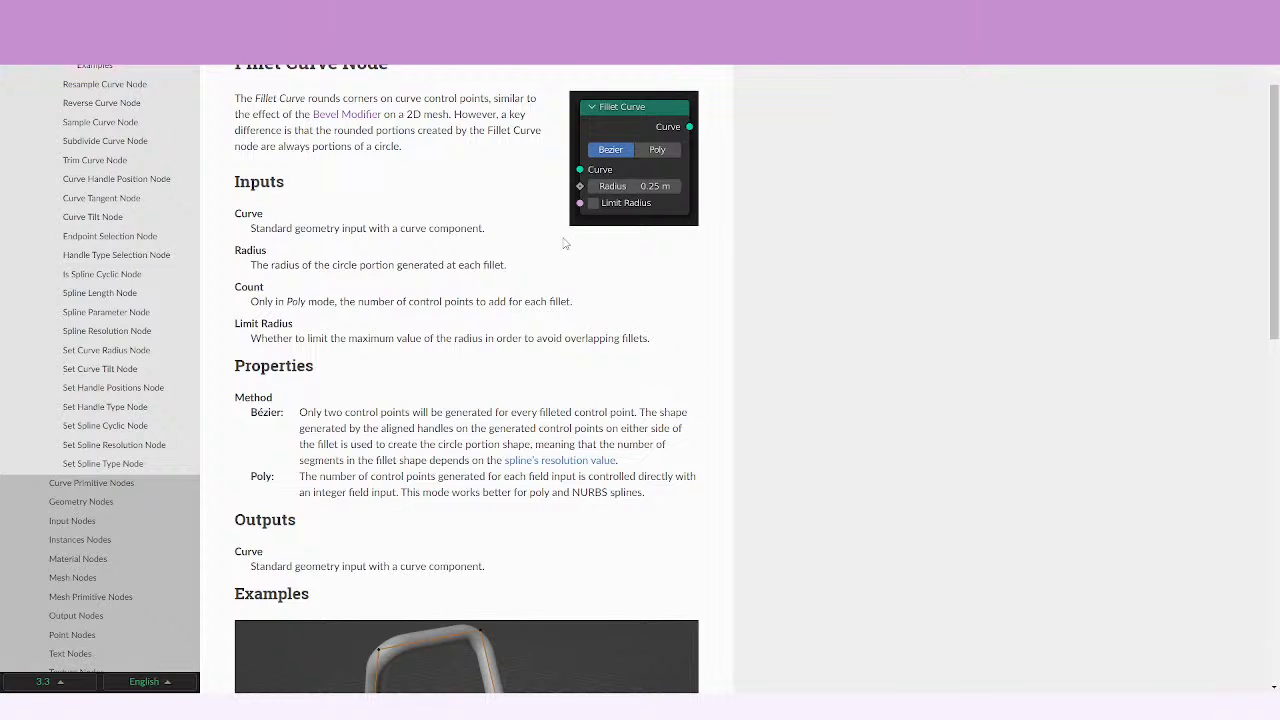
scroll(565, 243, down, 1)
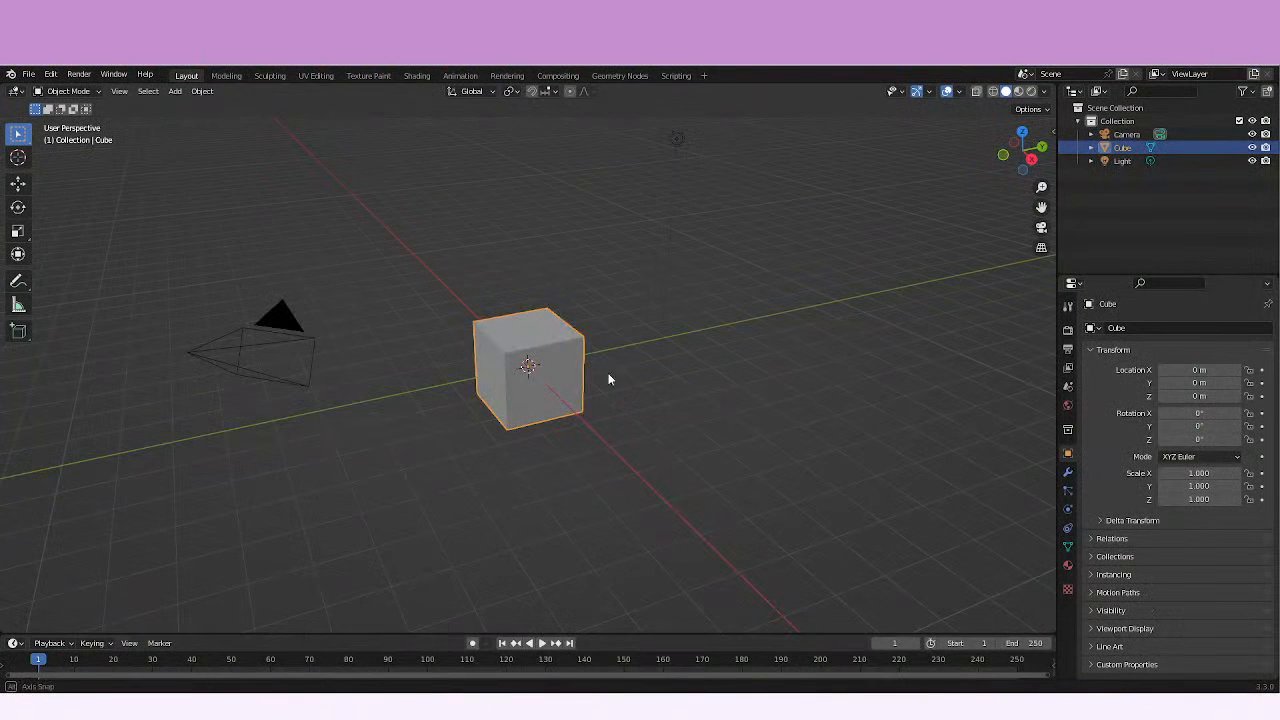
Switch to the Geometry Nodes workspace and create a new geometry node tree on the default cube.
mouse_move(608, 379)
middle_down()
mouse_move(603, 394)
mouse_move(510, 423)
mouse_move(606, 394)
middle_up()
scroll(510, 423, up, 3)
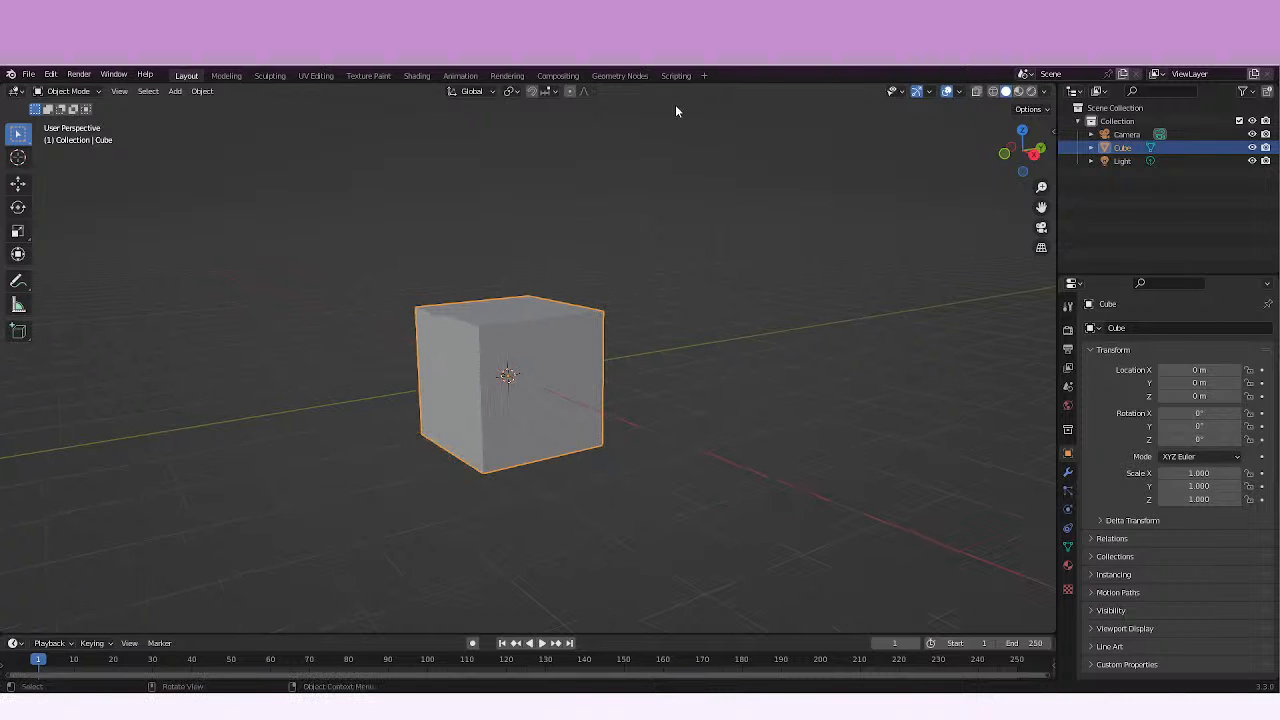
click(675, 76)
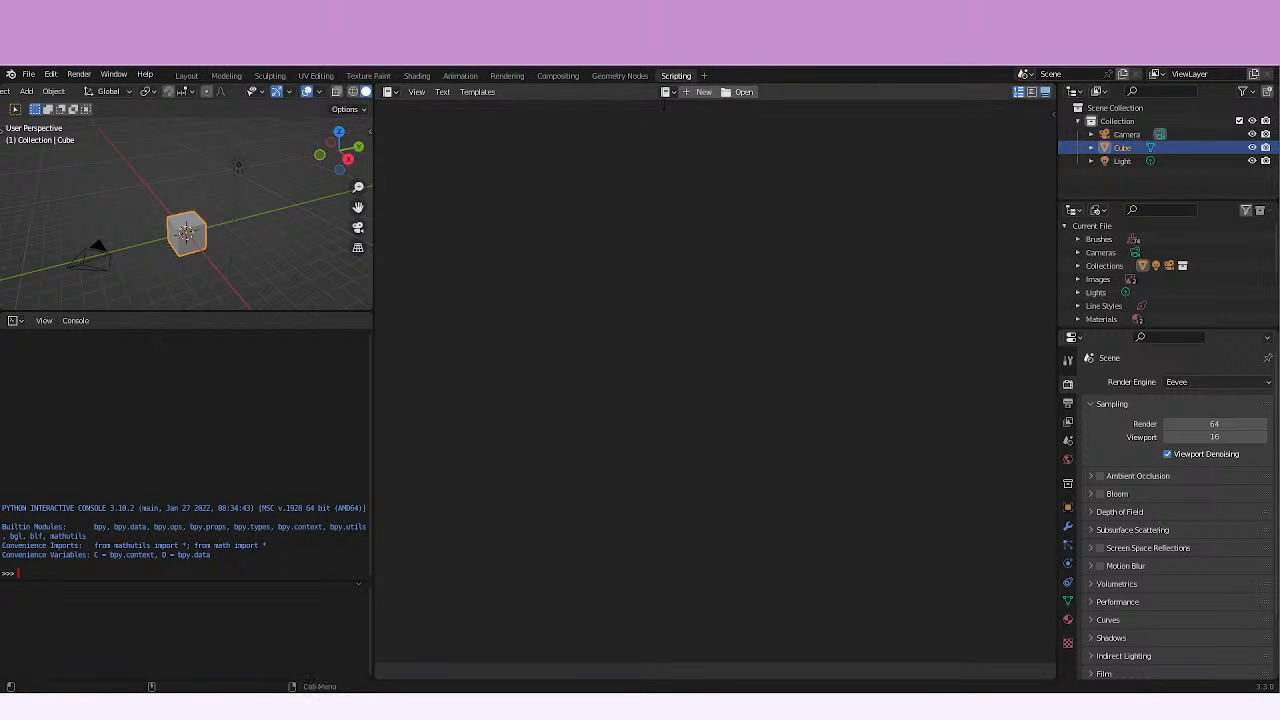
click(612, 75)
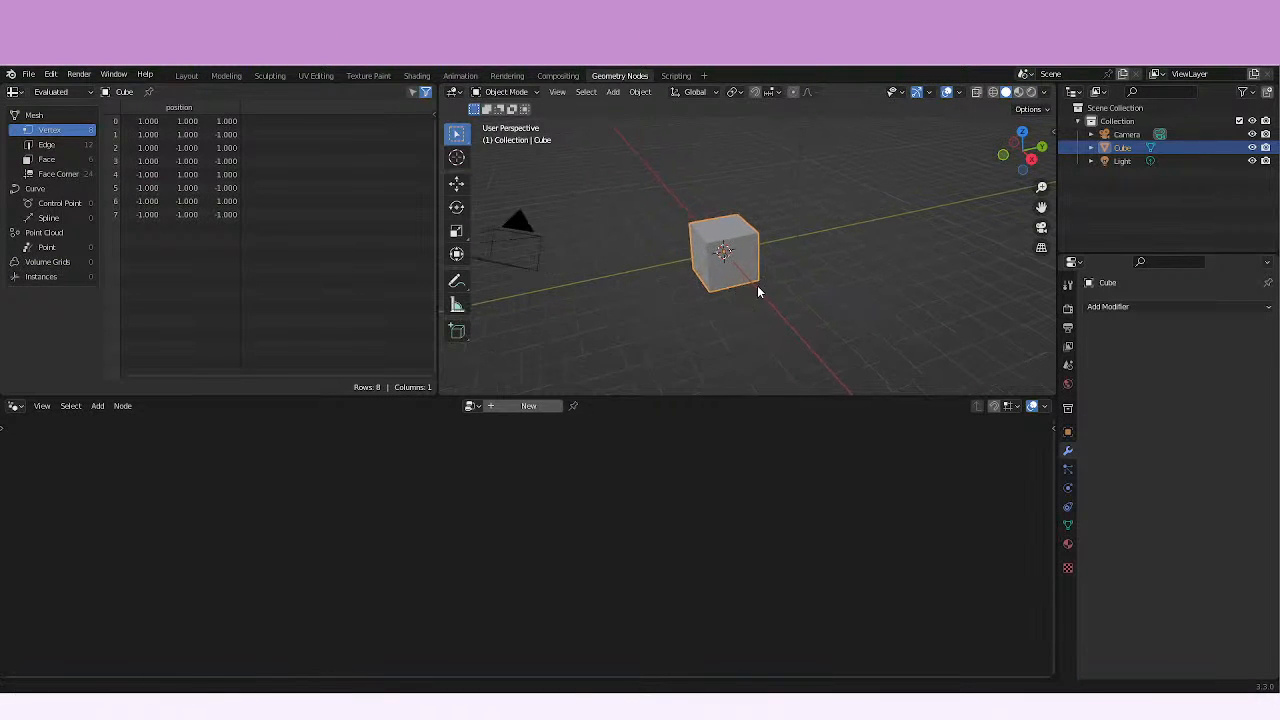
middle_drag(758, 286, 799, 282)
middle_drag(773, 277, 760, 300)
click(520, 405)
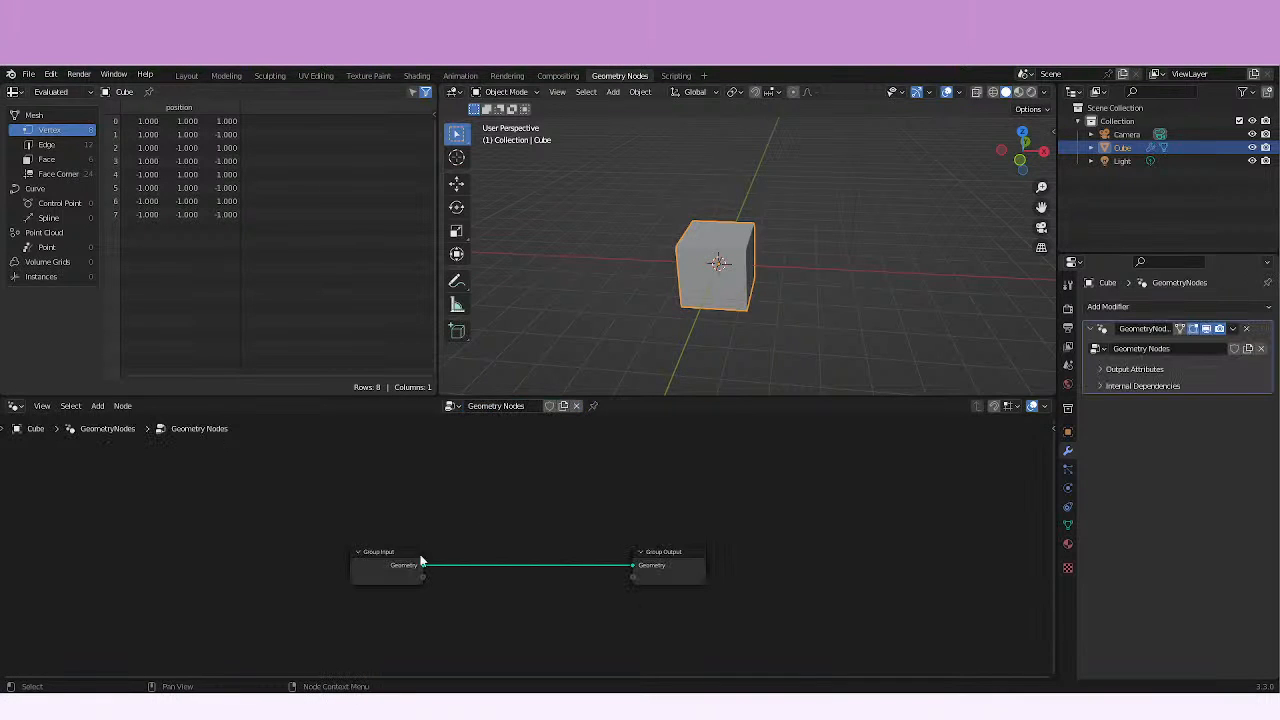
Move the Group Input node away from the Group Output and remove the link between them.
drag(421, 562, 251, 545)
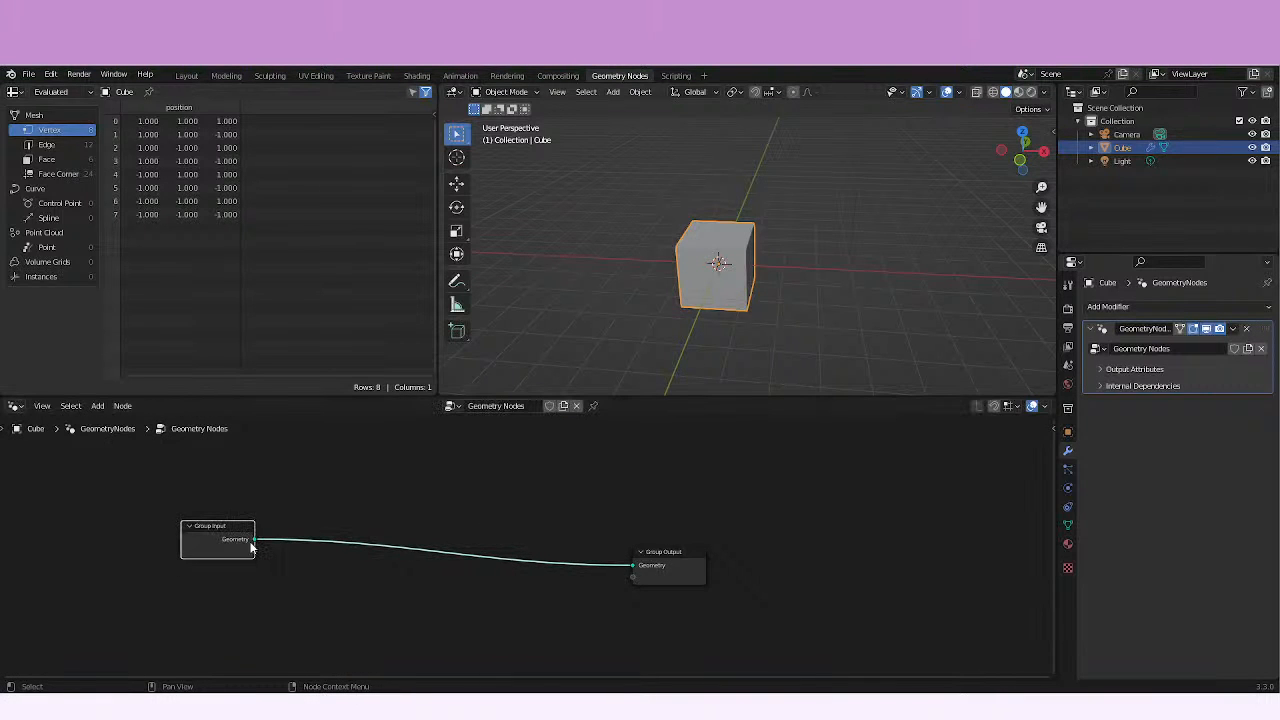
click(400, 562)
drag(631, 566, 526, 574)
click(484, 582)
middle_drag(419, 569, 408, 527)
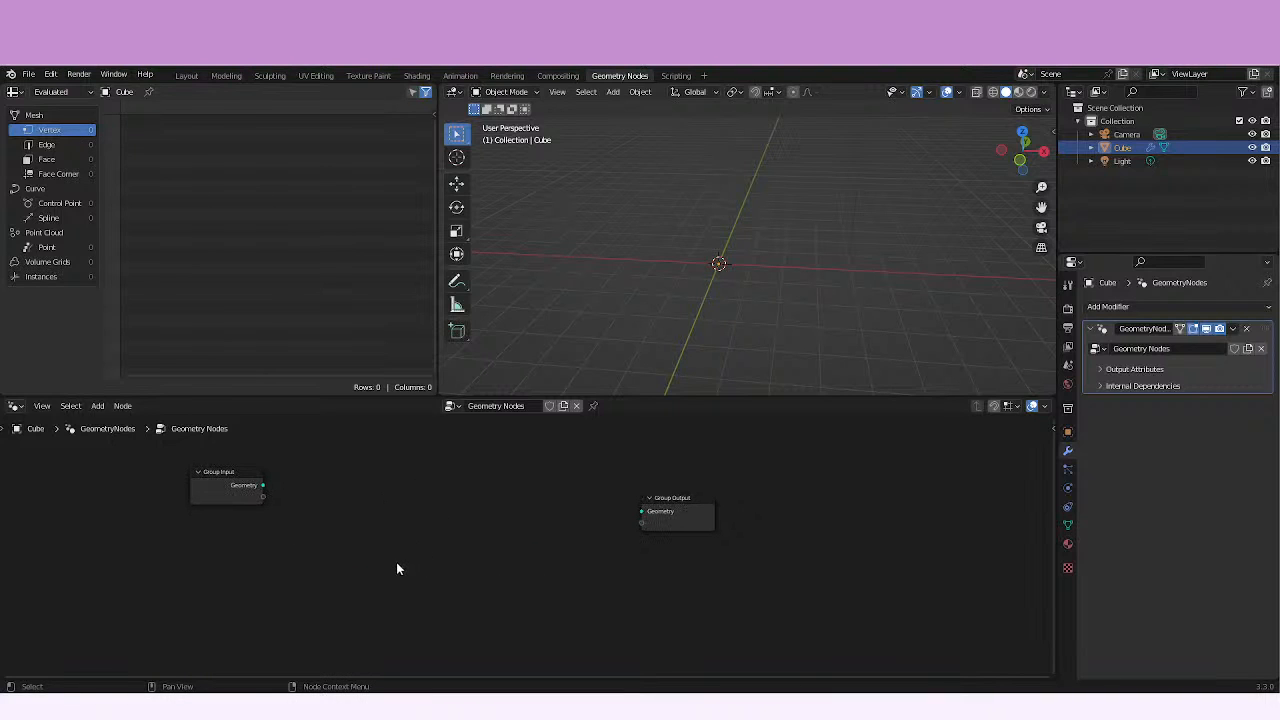
Add an Arc curve primitive node and connect its Curve output to the Group Output's Geometry input.
key(shift)
key(shift+a)
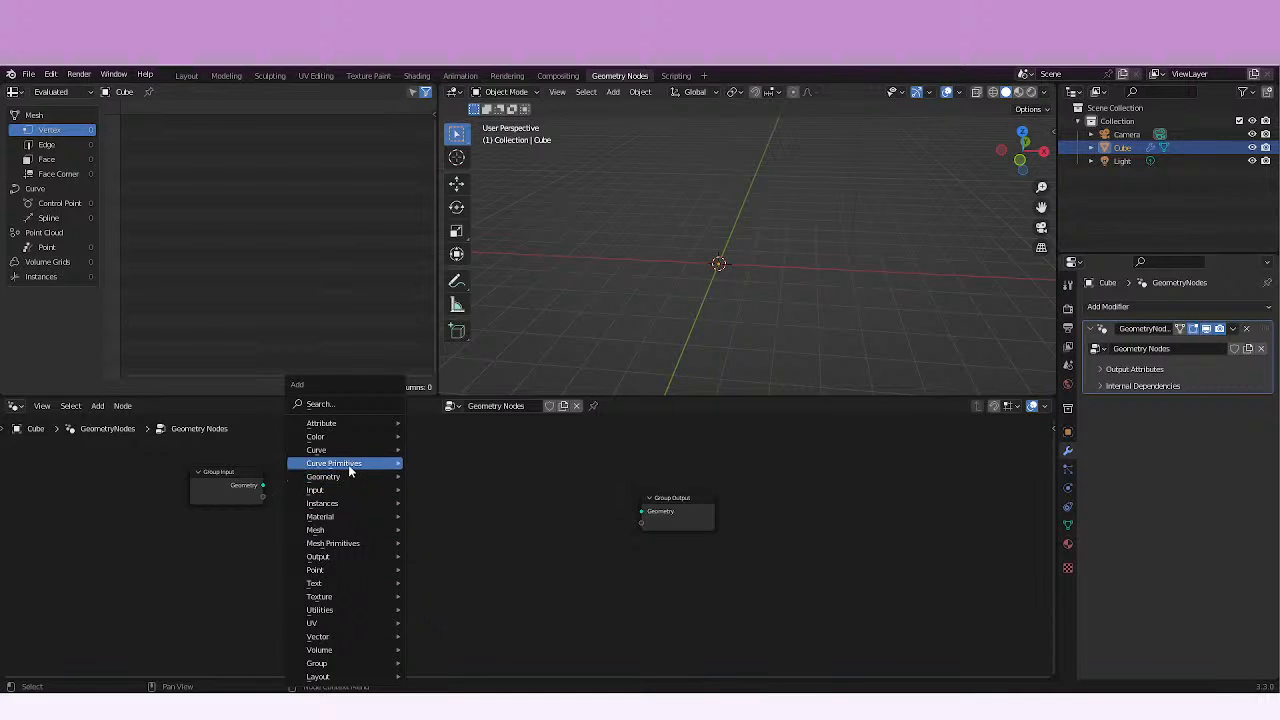
mouse_move(350, 468)
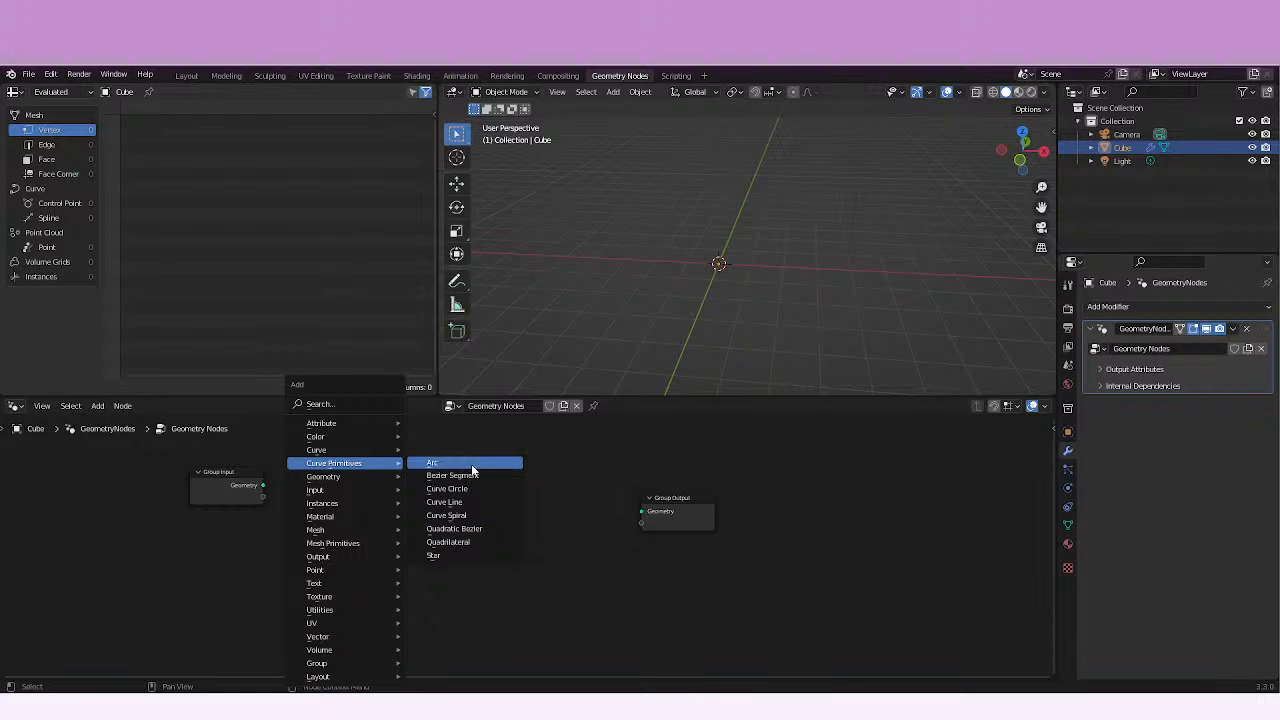
click(473, 466)
click(389, 551)
drag(409, 560, 650, 517)
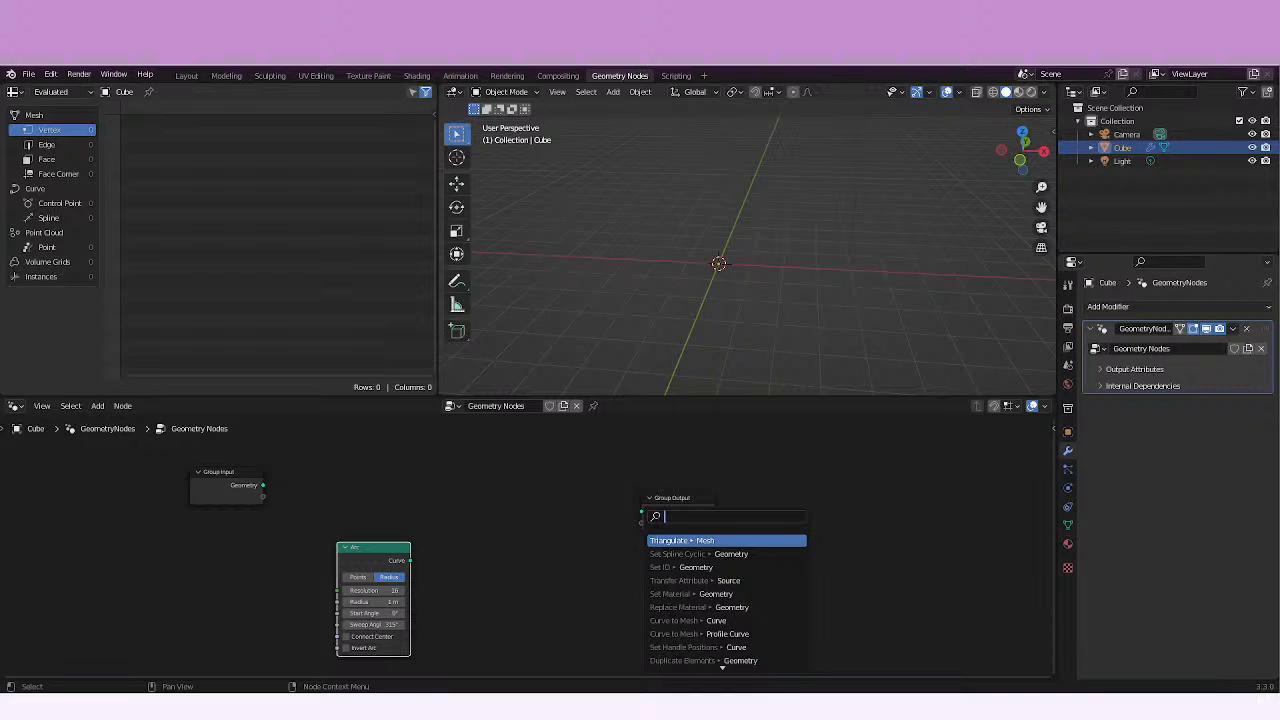
drag(410, 560, 645, 512)
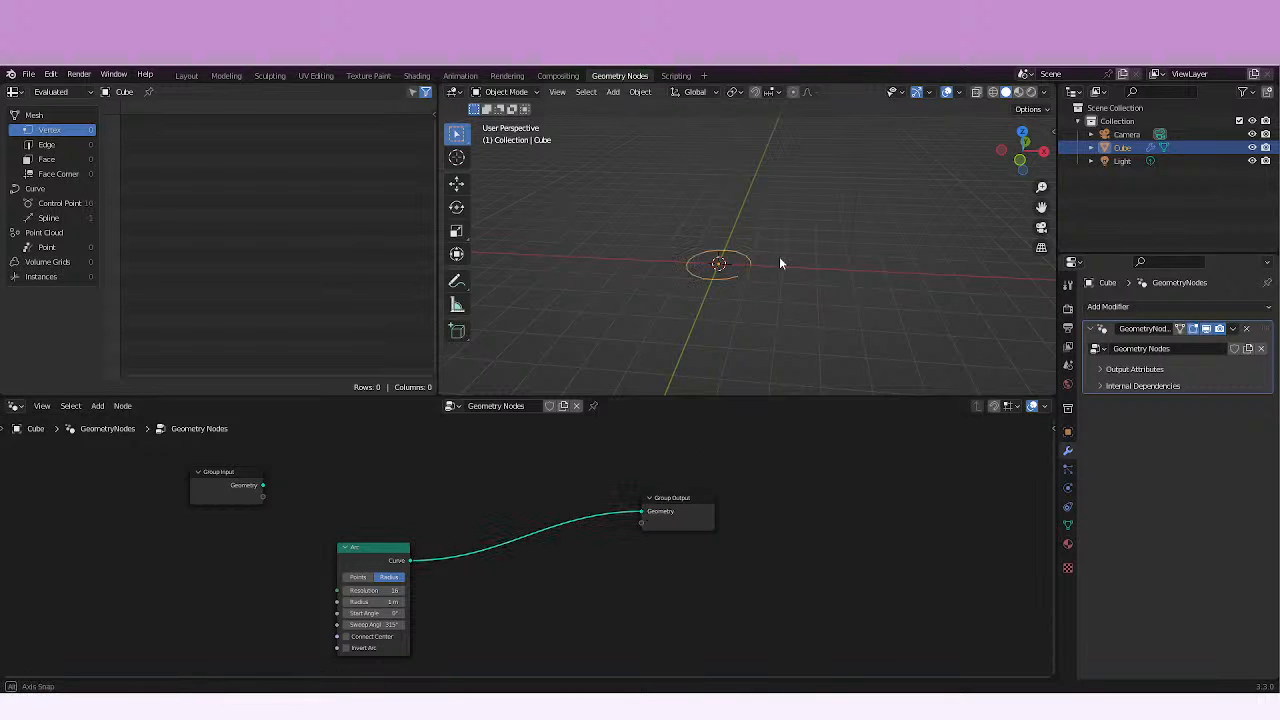
middle_drag(779, 256, 826, 234)
scroll(759, 294, up, 4)
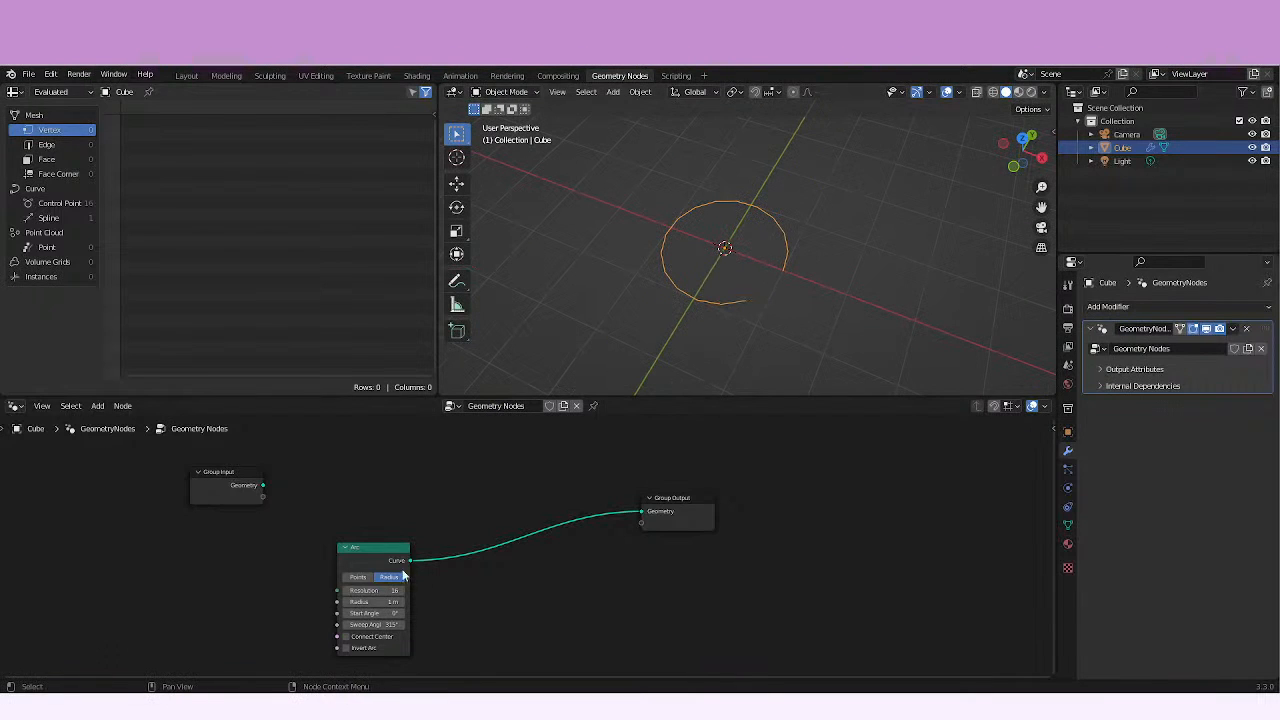
Increase the Arc node's radius to 1.9 m and check the larger arc.
shift+middle_drag(448, 596, 643, 504)
scroll(531, 557, up, 6)
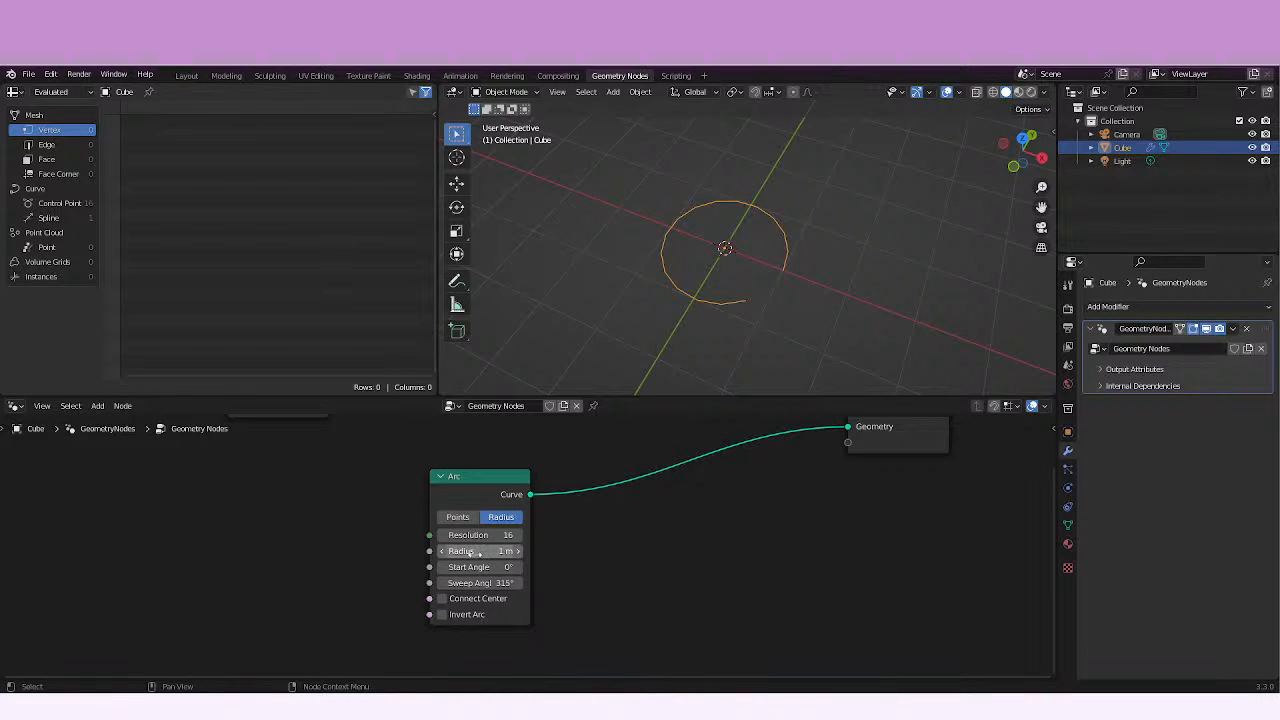
drag(470, 553, 493, 551)
shift+middle_drag(682, 289, 610, 284)
scroll(668, 272, down, 5)
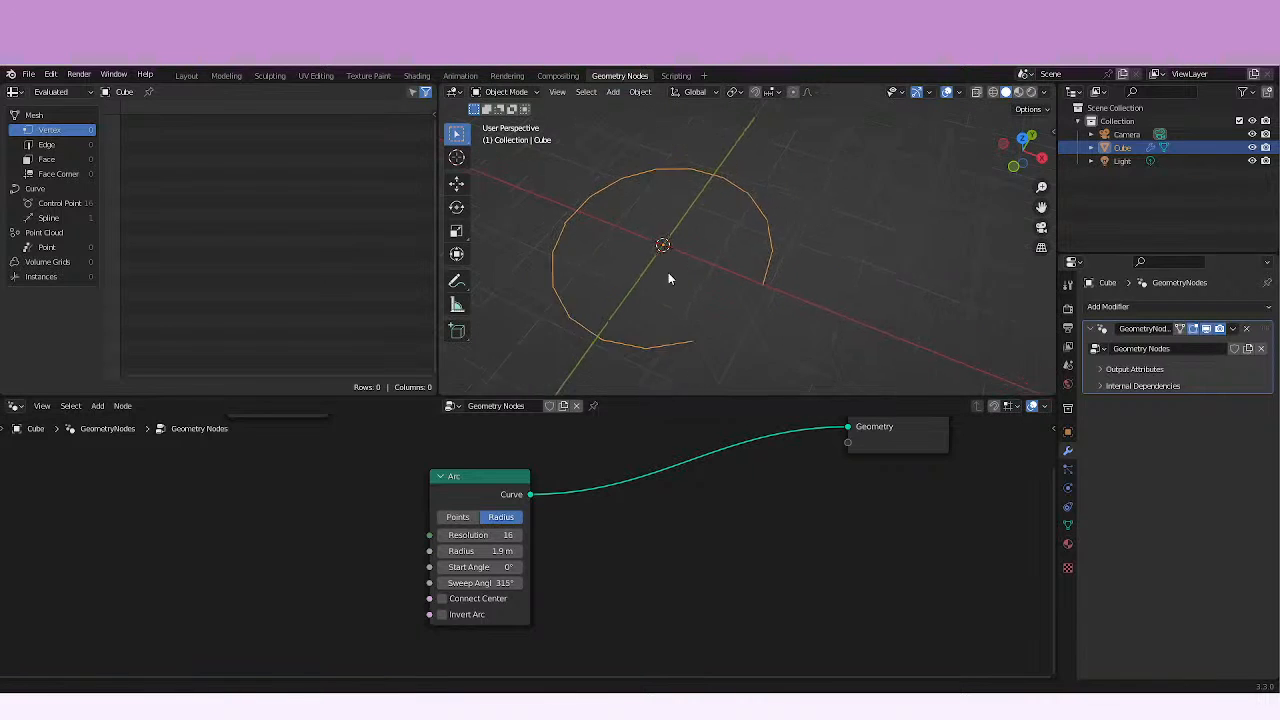
middle_drag(690, 261, 693, 281)
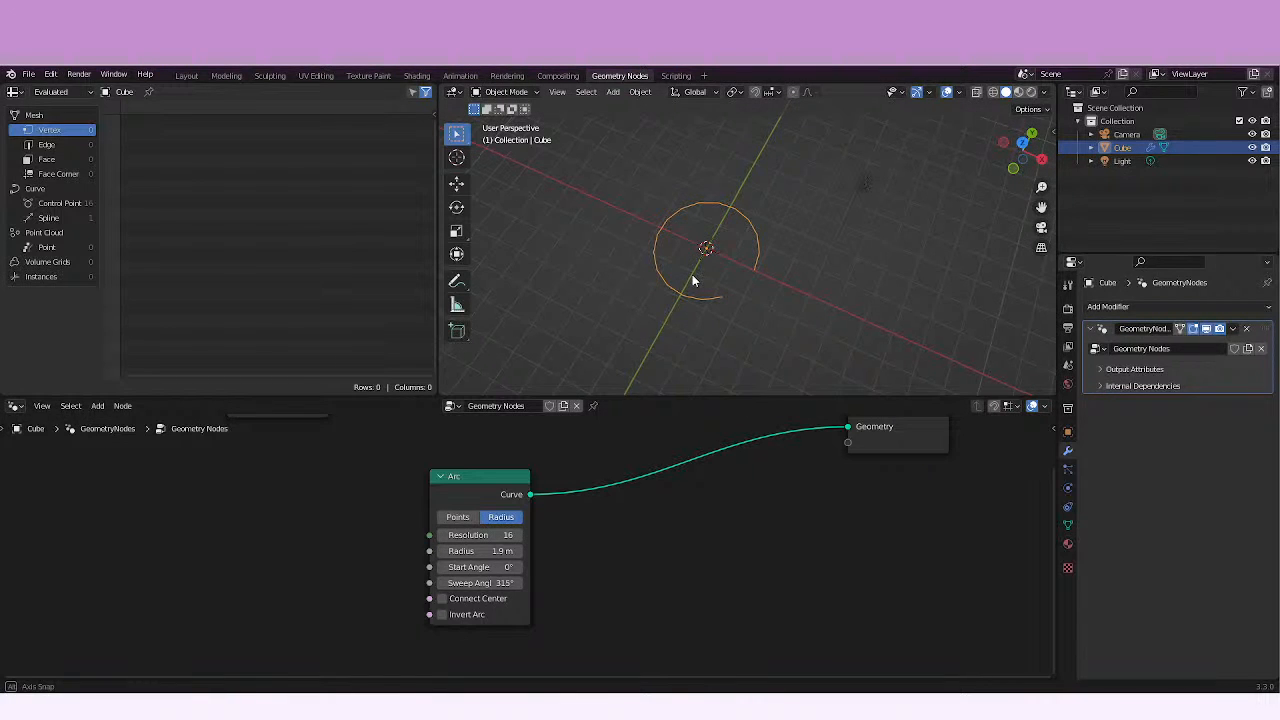
Add a Fillet Curve node on the link between the Arc and Group Output nodes.
middle_drag(637, 423, 596, 487)
key(shift+a)
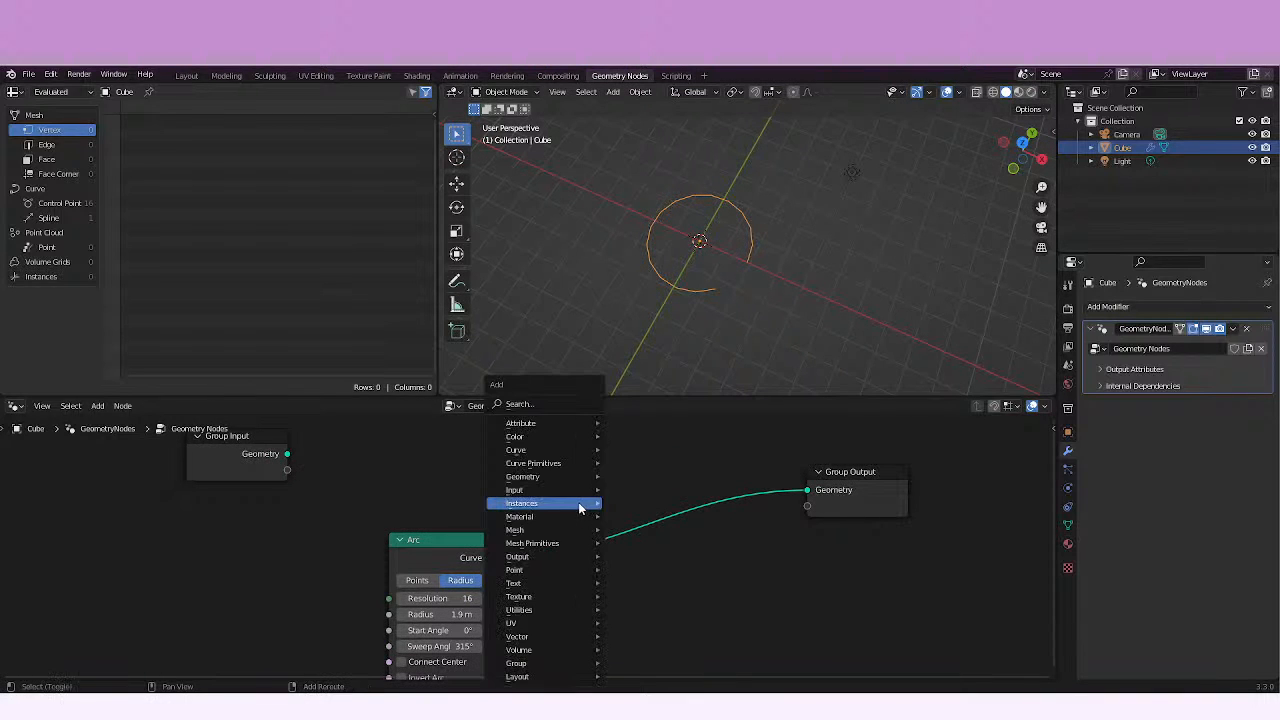
mouse_move(566, 504)
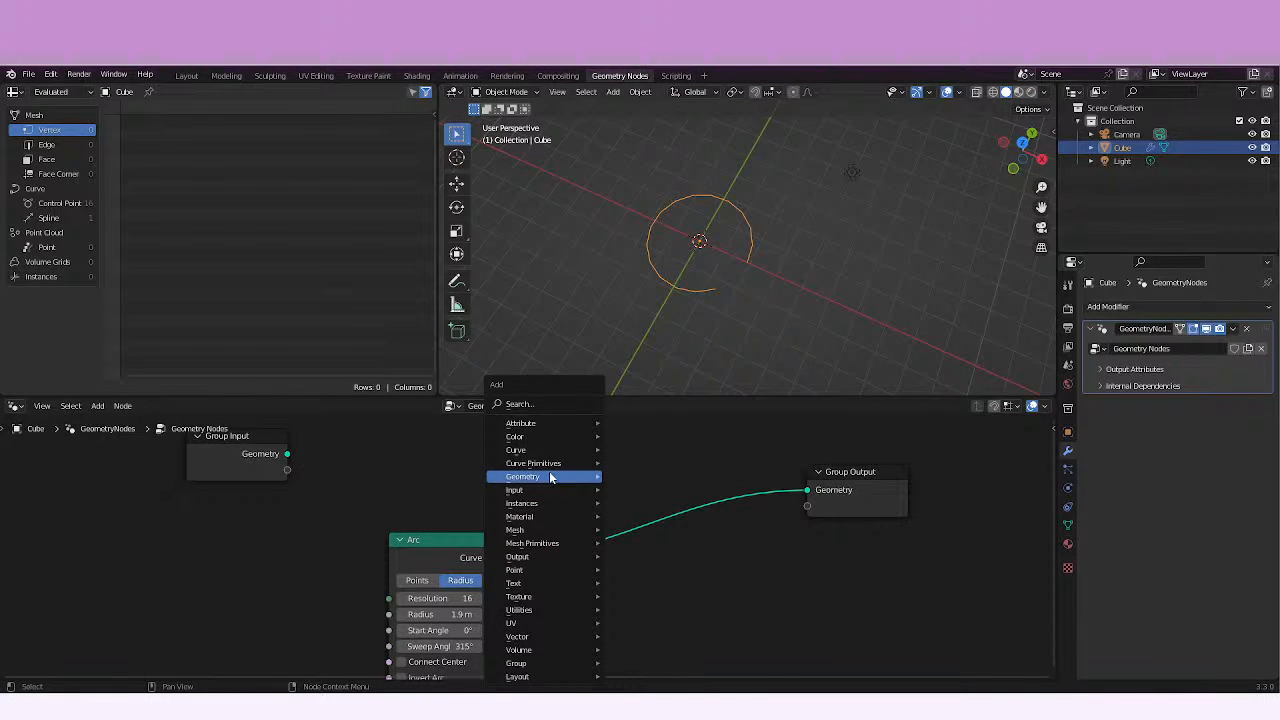
mouse_move(555, 451)
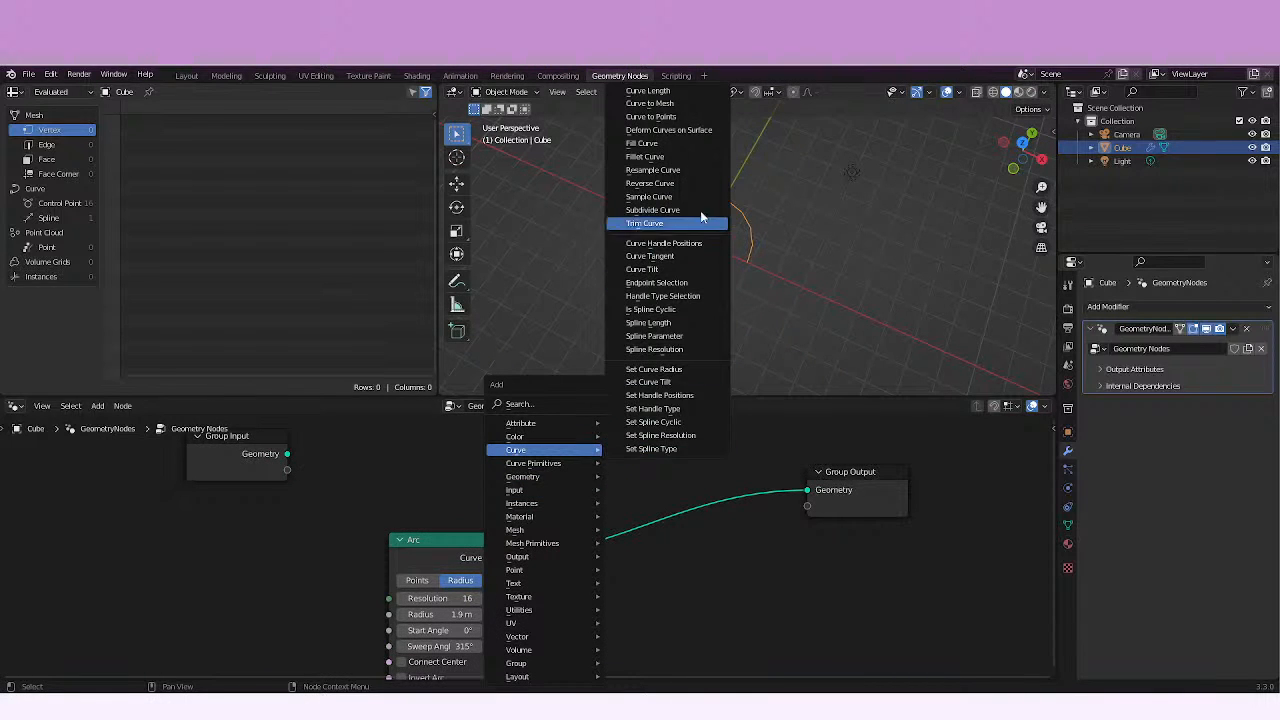
click(650, 156)
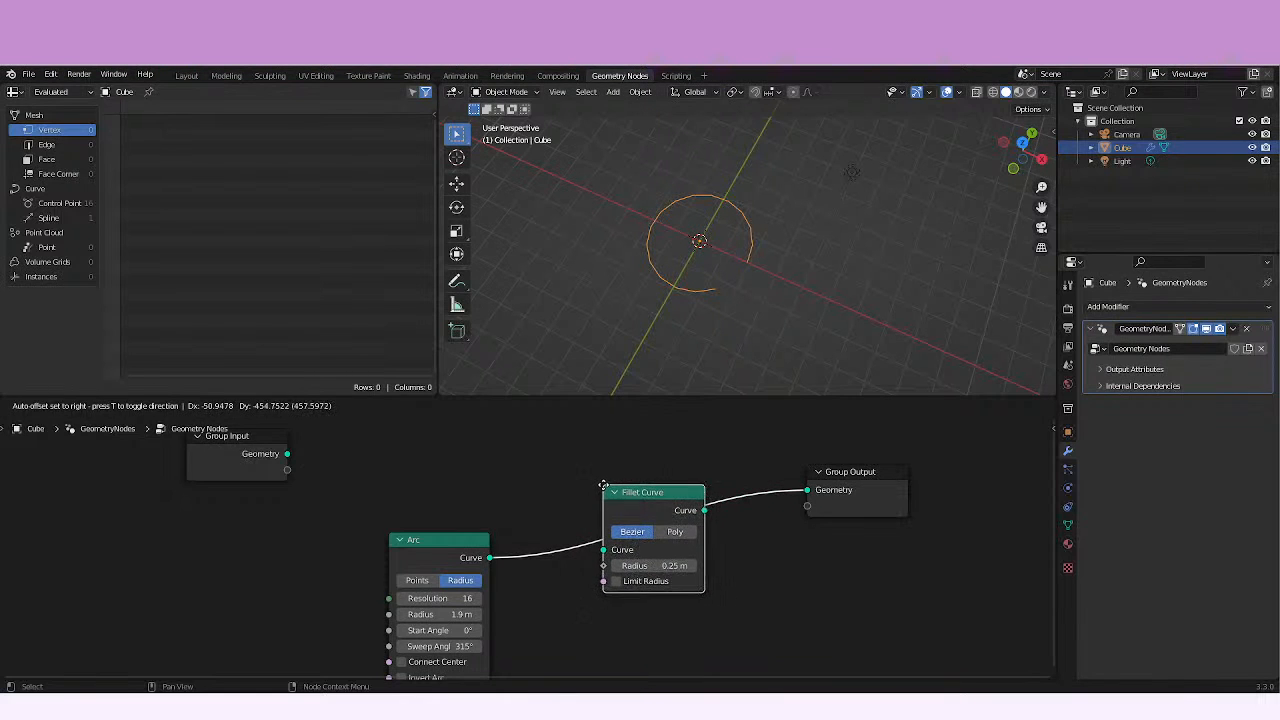
click(614, 488)
middle_drag(651, 449, 443, 509)
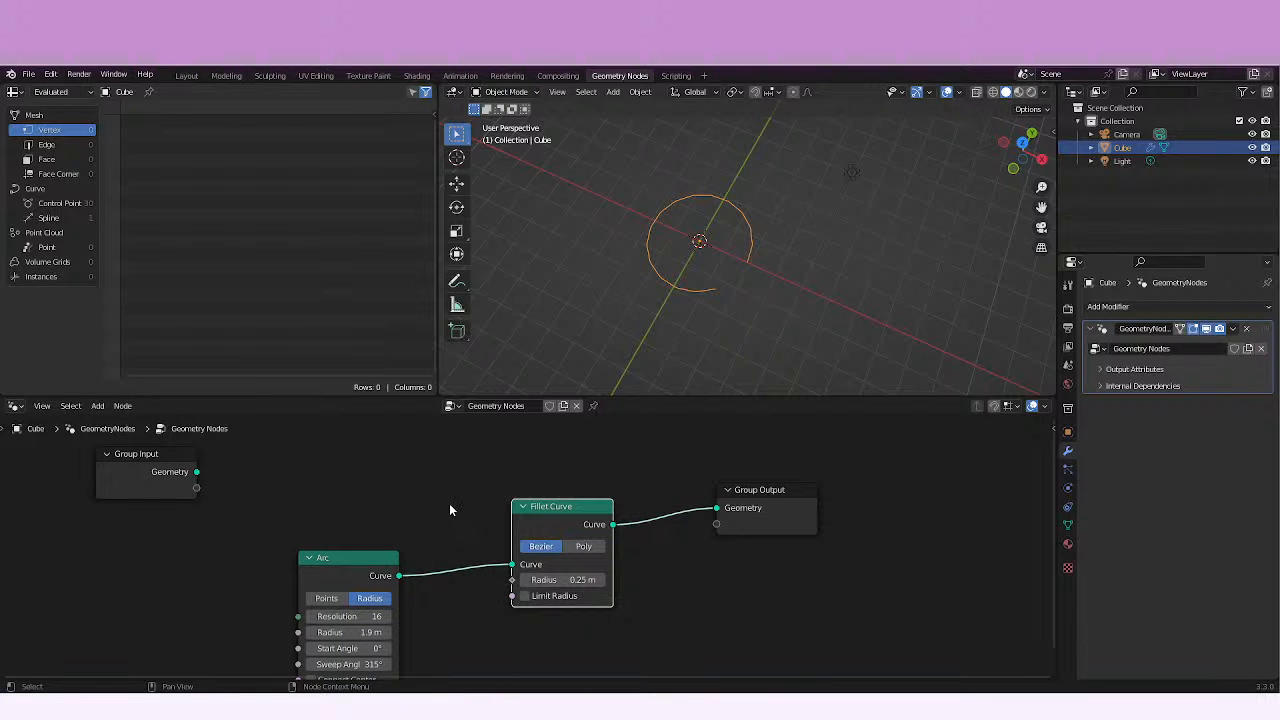
Try a radius of 8.15 m on the Fillet Curve node.
scroll(449, 510, up, 3)
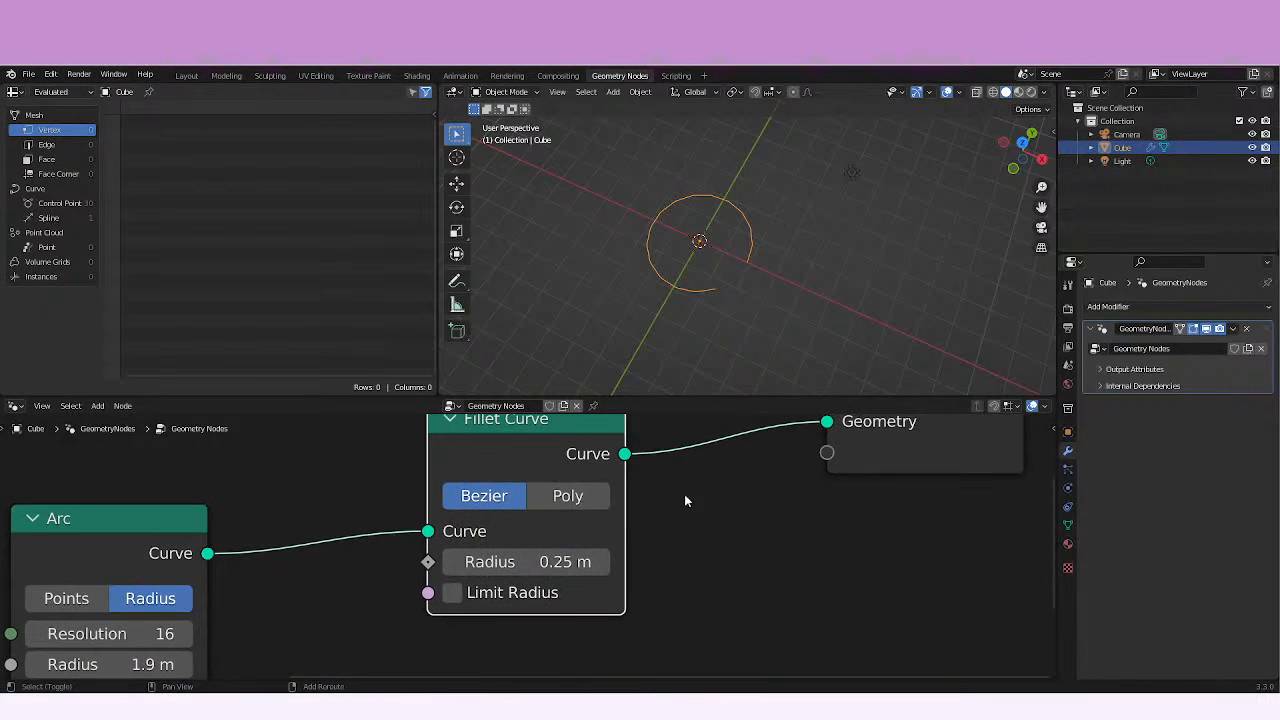
middle_drag(685, 500, 250, 627)
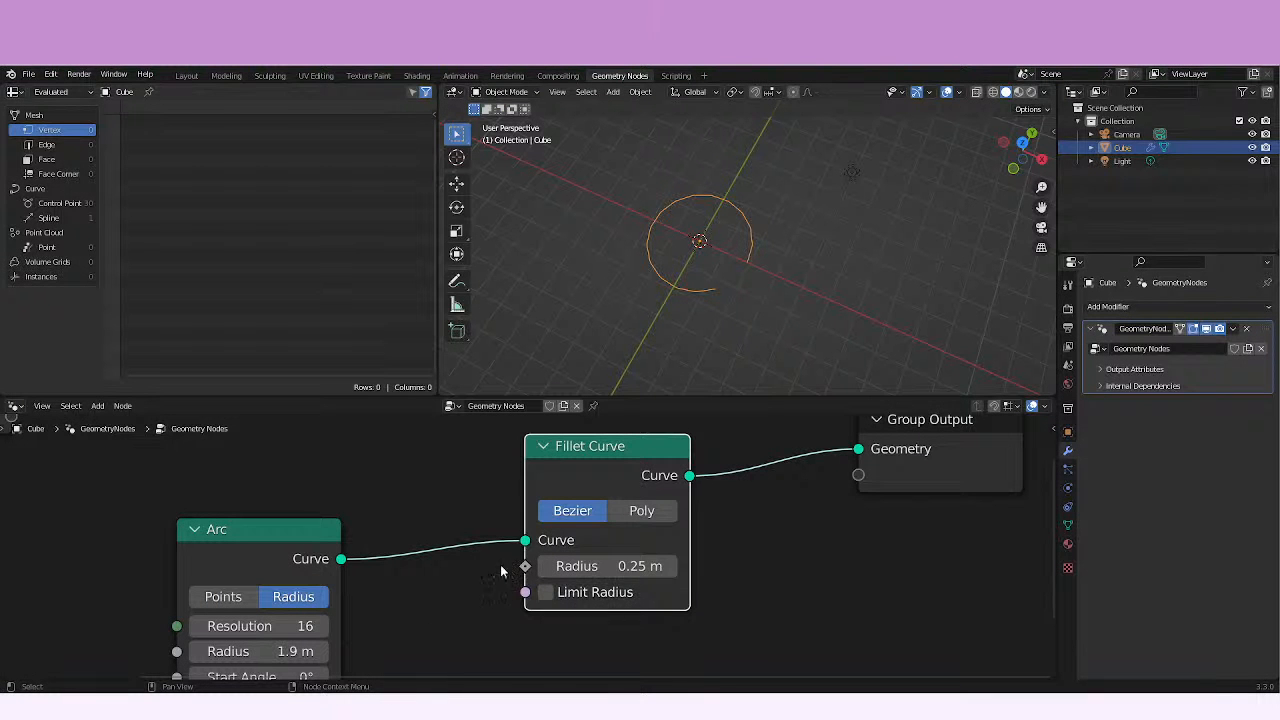
middle_drag(511, 574, 407, 565)
drag(562, 559, 632, 543)
middle_drag(749, 289, 690, 230)
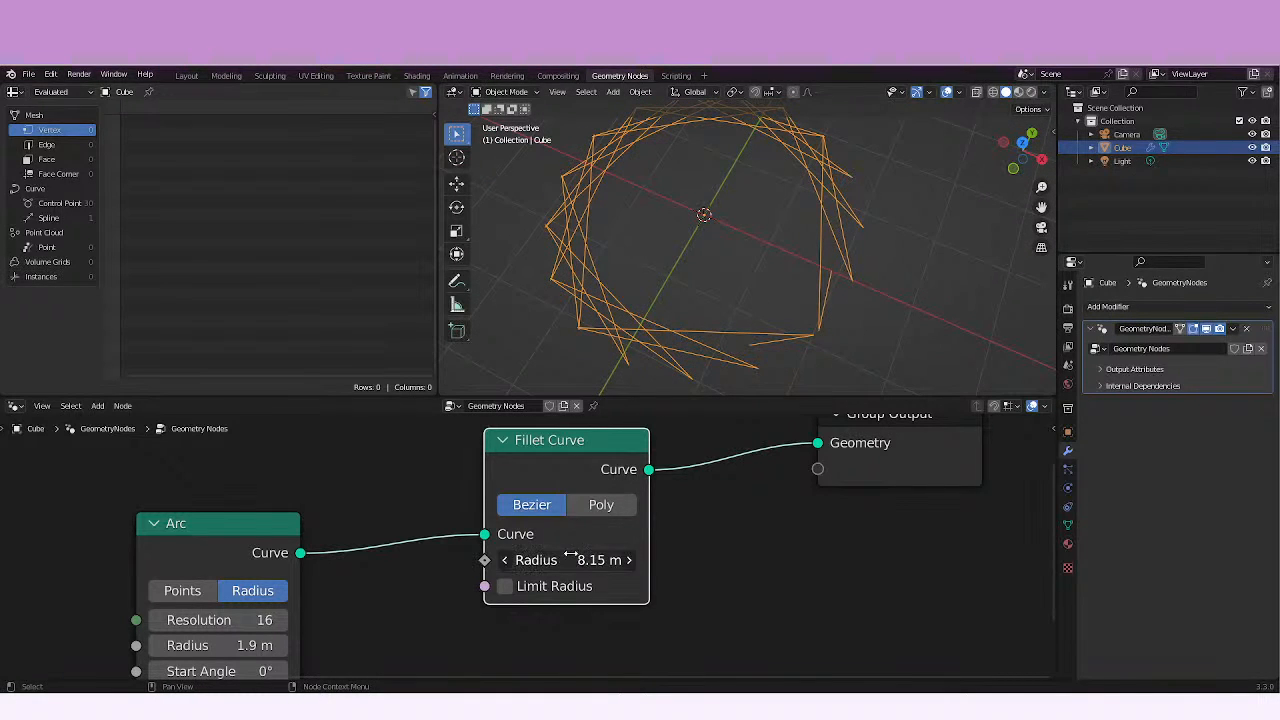
Lower the Fillet Curve radius to 3.35 m and inspect the arc's corners up close.
drag(562, 560, 548, 560)
shift+middle_drag(640, 300, 780, 271)
scroll(686, 267, up, 5)
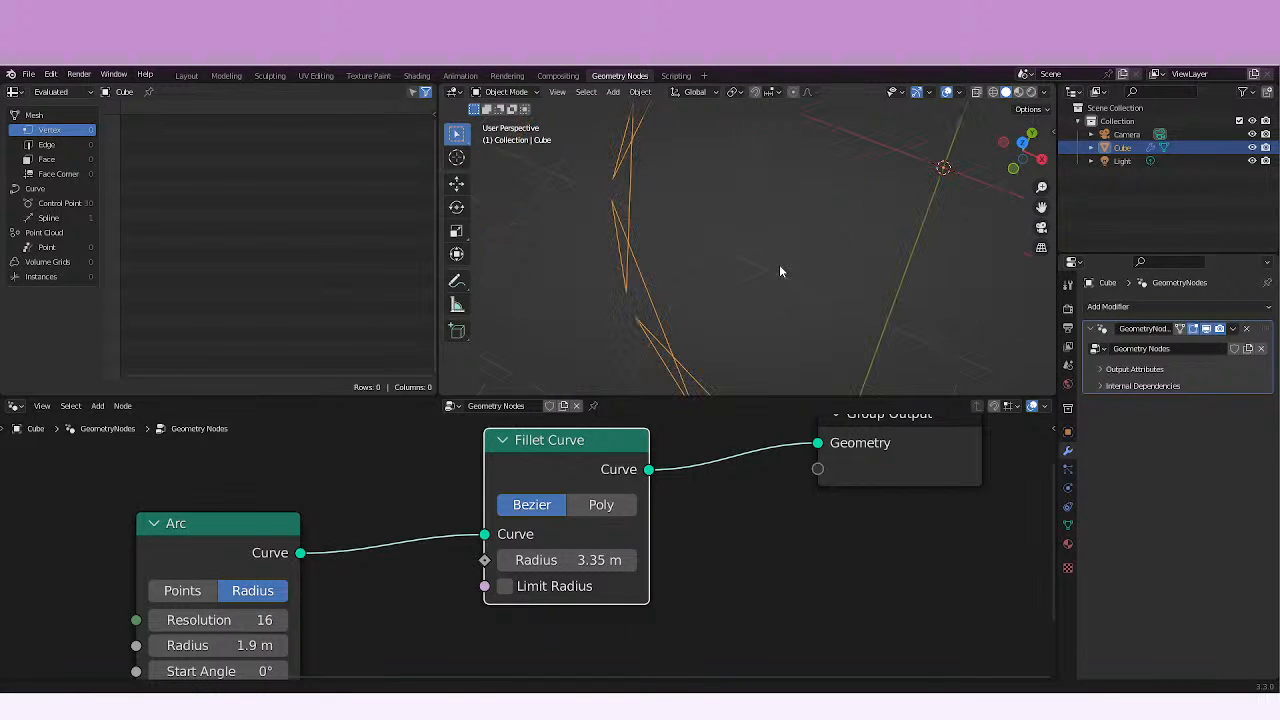
key(KP_Decimal)
shift+middle_drag(682, 311, 623, 318)
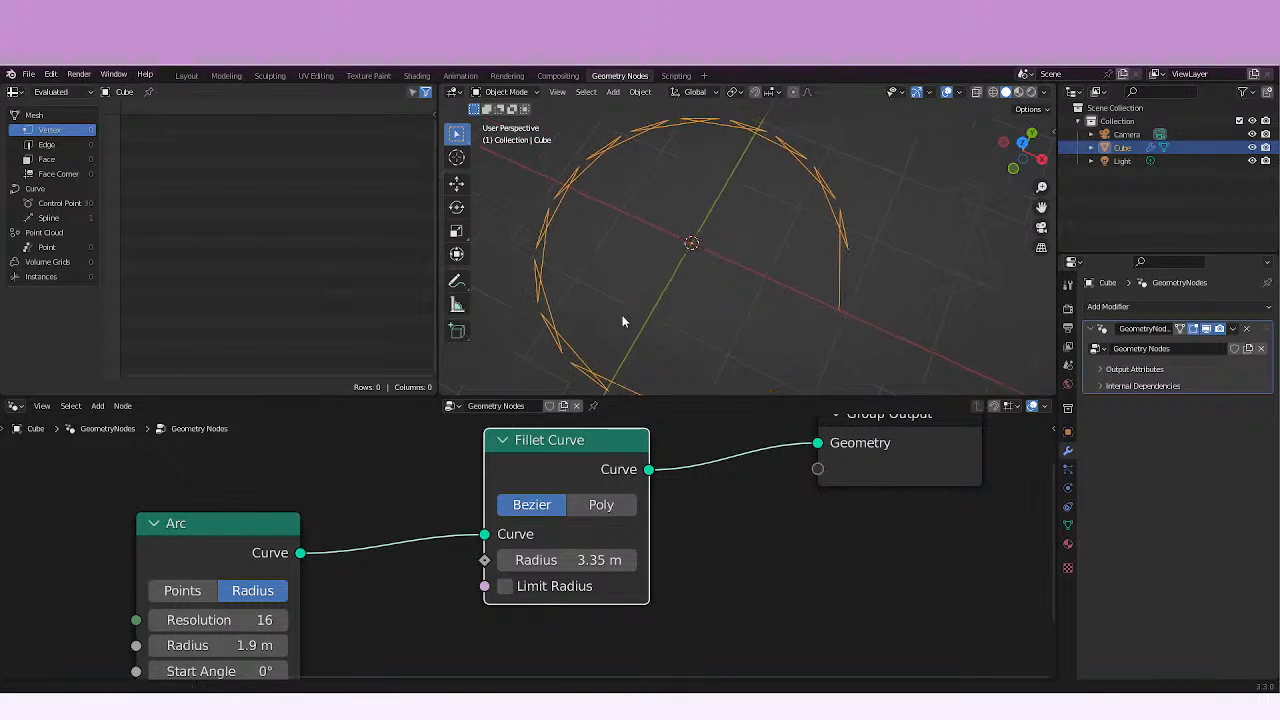
scroll(630, 330, down, 3)
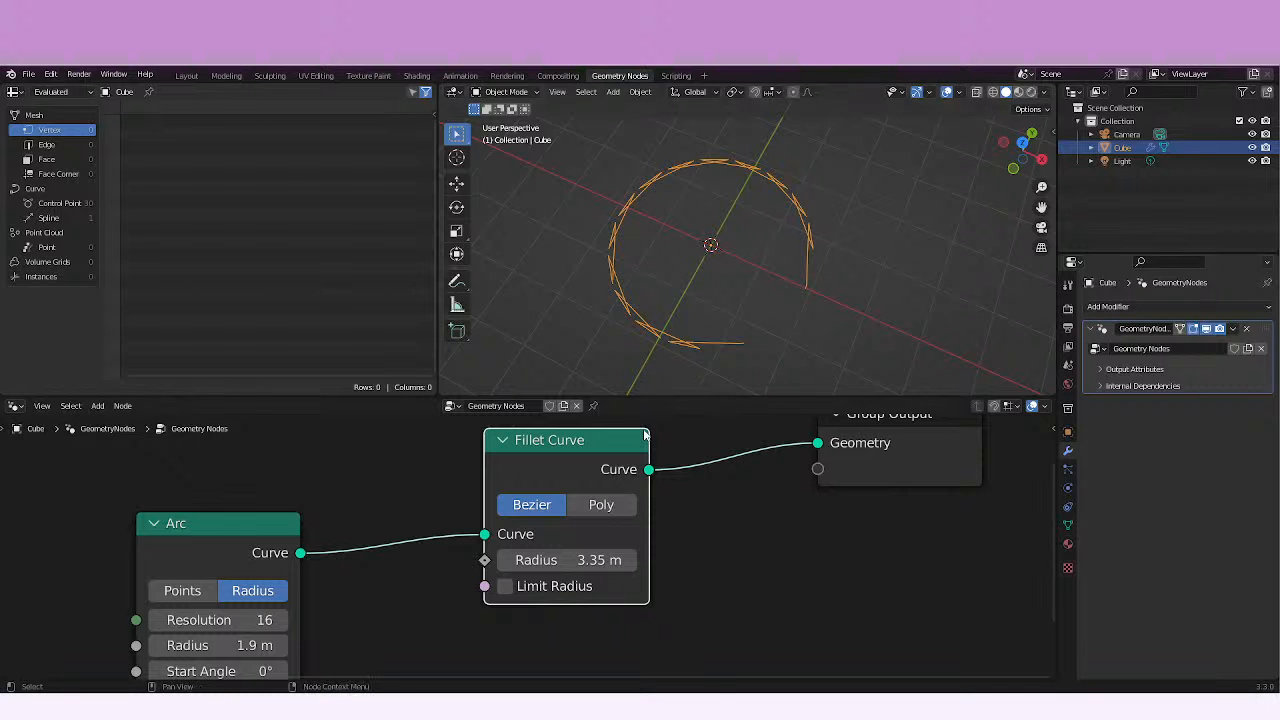
Try a Fillet Curve radius of 9.95 m, reset it to 0 m and raise the Arc resolution to 29.
drag(568, 560, 697, 560)
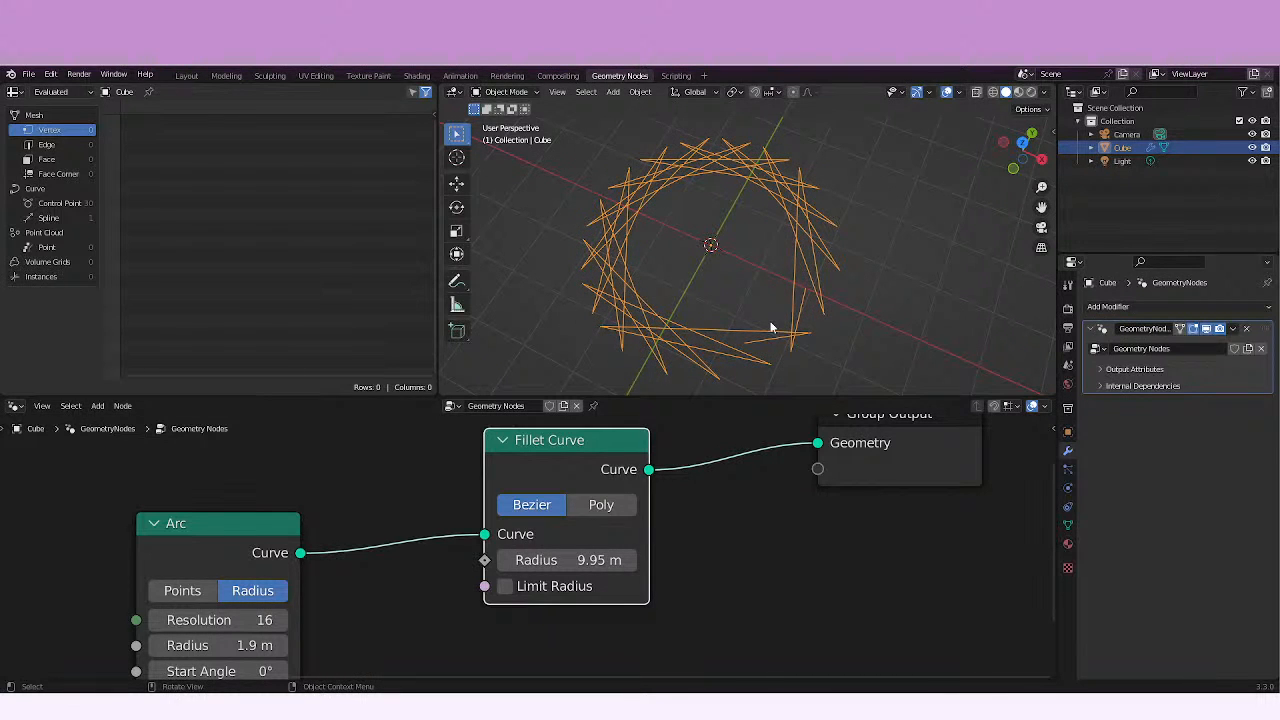
drag(568, 560, 352, 599)
middle_drag(352, 599, 343, 520)
drag(228, 564, 249, 565)
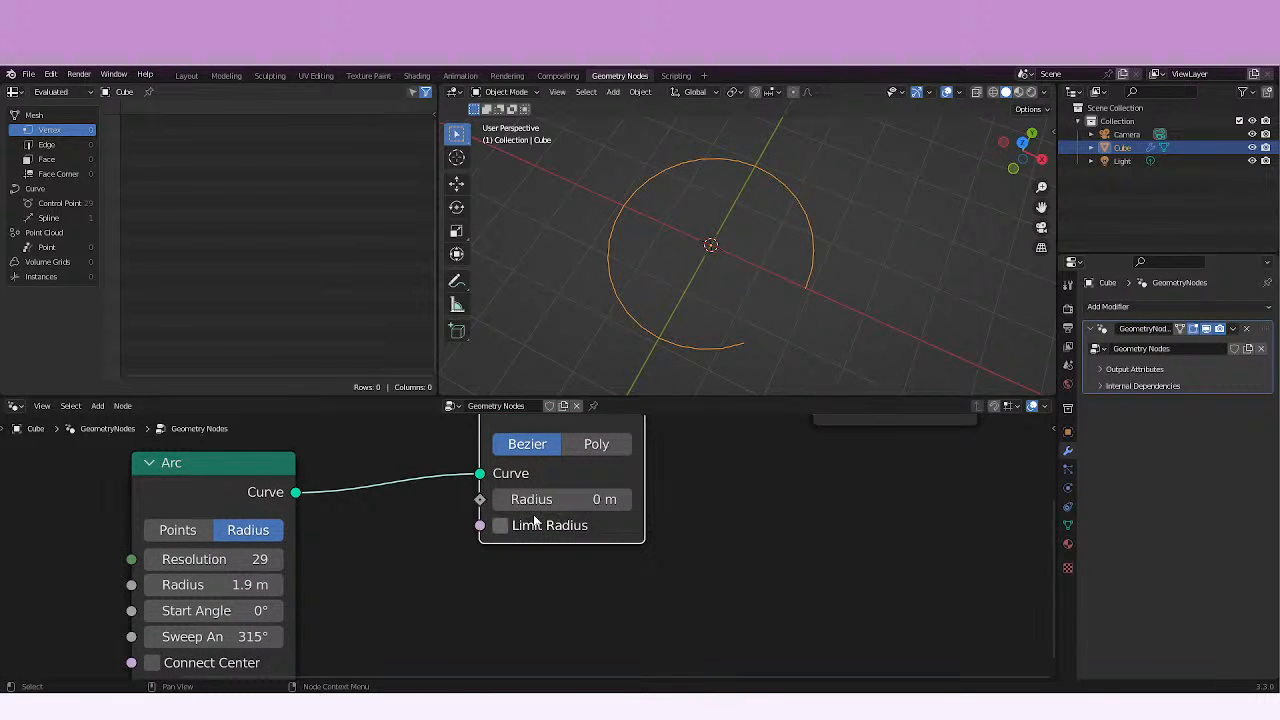
Set the Arc resolution to 8 and bring the Fillet Curve radius back to 0 m after trying 37 m.
drag(535, 508, 819, 479)
drag(245, 561, 209, 559)
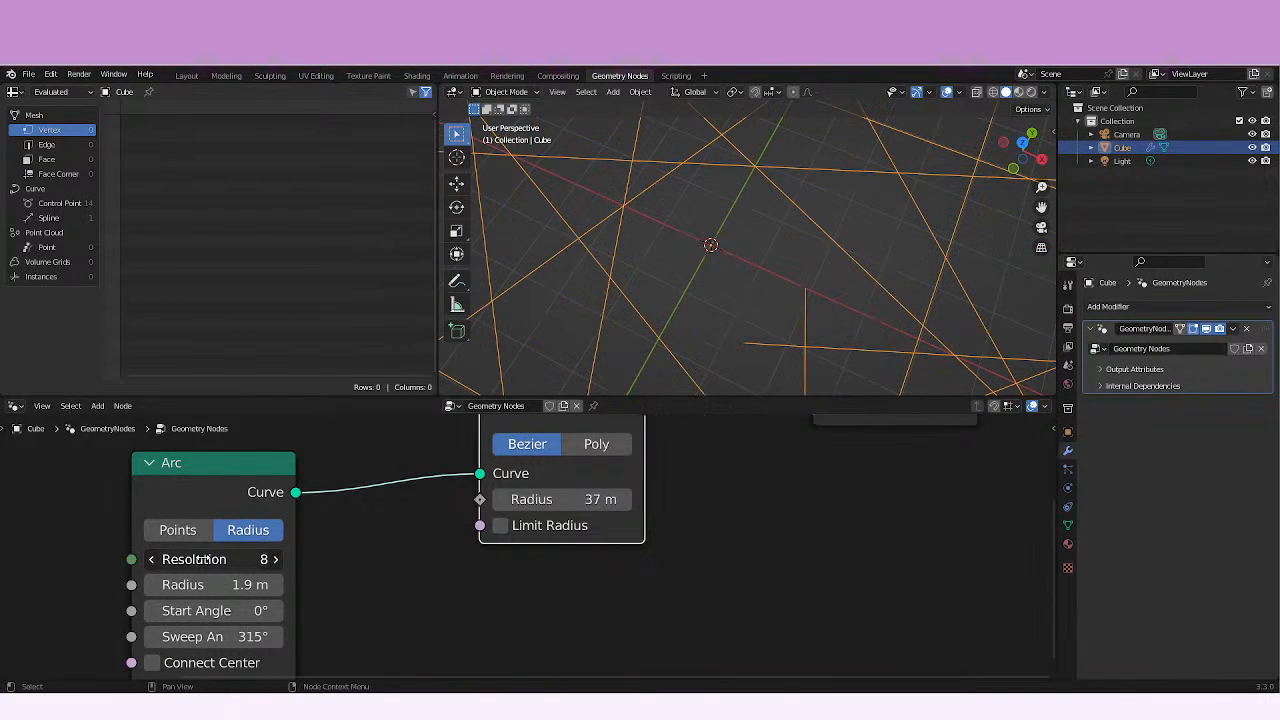
drag(505, 499, 290, 495)
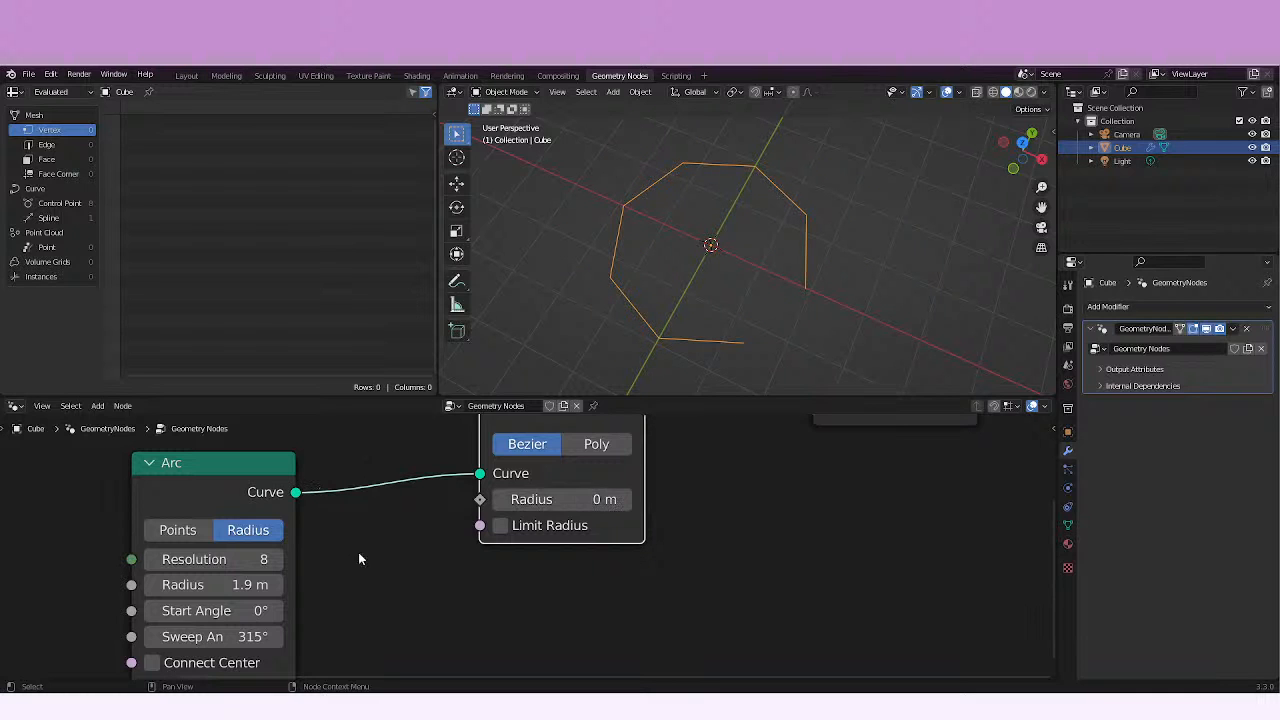
Set the Arc node's radius to 1.6 m and the Fillet Curve radius to 1.1 m.
middle_drag(385, 544, 393, 529)
drag(255, 569, 278, 569)
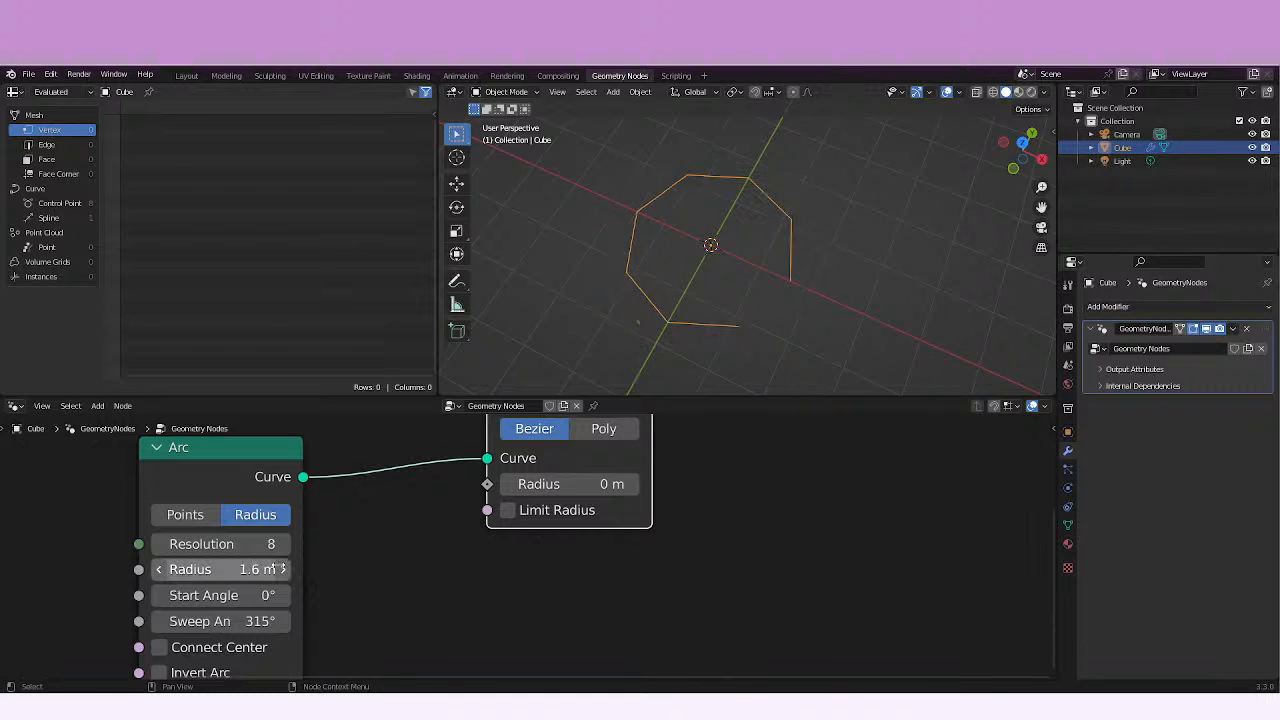
mouse_move(540, 484)
mouse_down()
mouse_move(575, 484)
mouse_move(535, 484)
mouse_move(566, 485)
mouse_move(550, 488)
mouse_up()
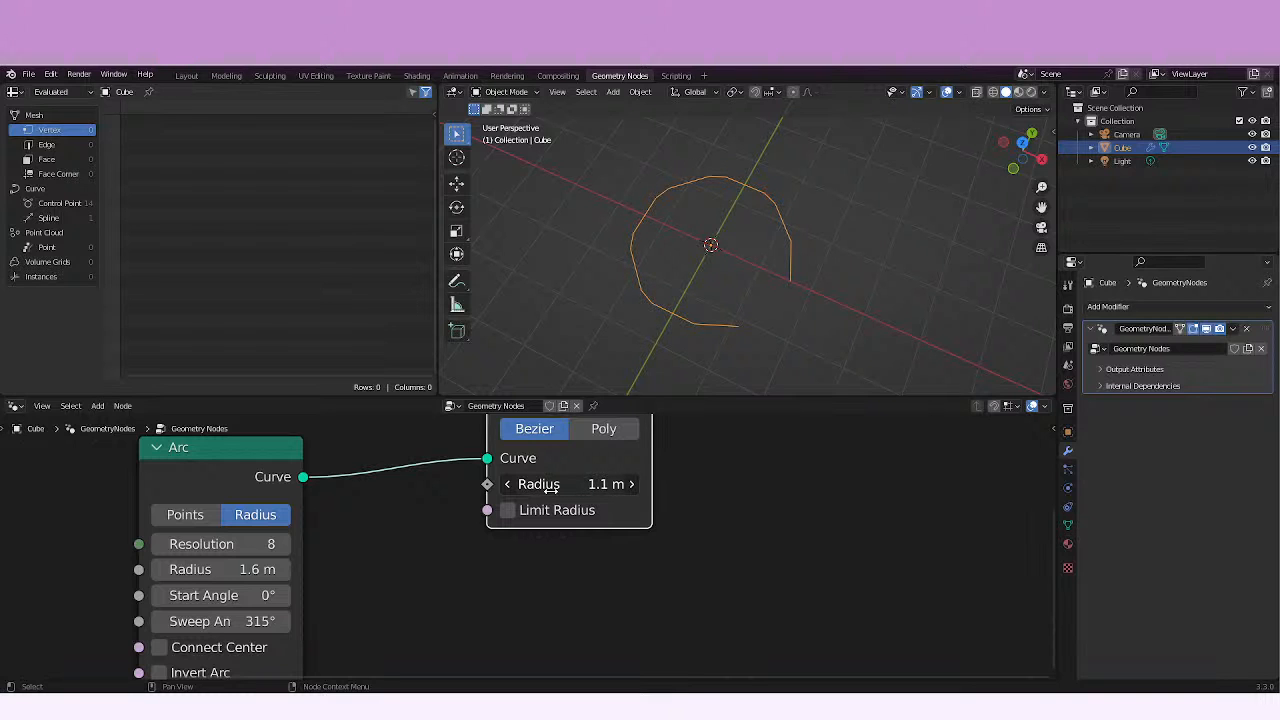
mouse_move(551, 488)
mouse_down()
mouse_move(655, 482)
mouse_move(551, 484)
mouse_up()
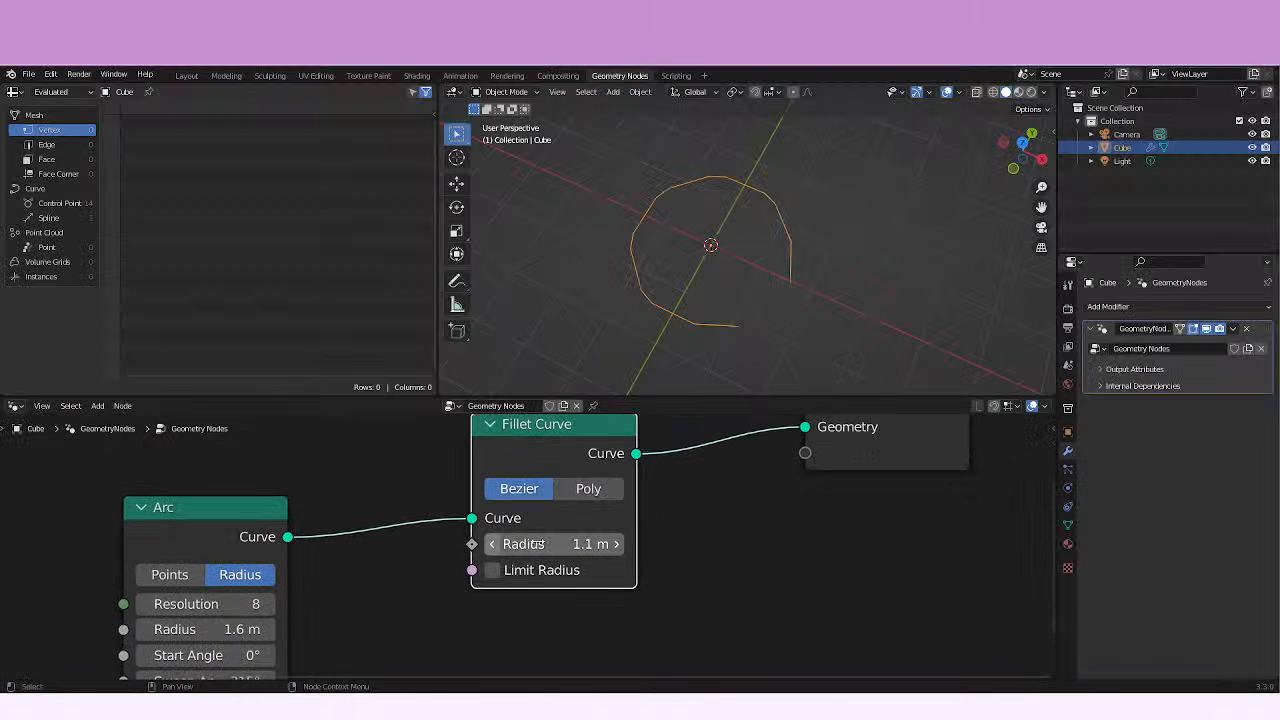
Switch the Fillet Curve node to Poly mode, keep its count at 1 and raise its radius to 4.3 m.
click(588, 488)
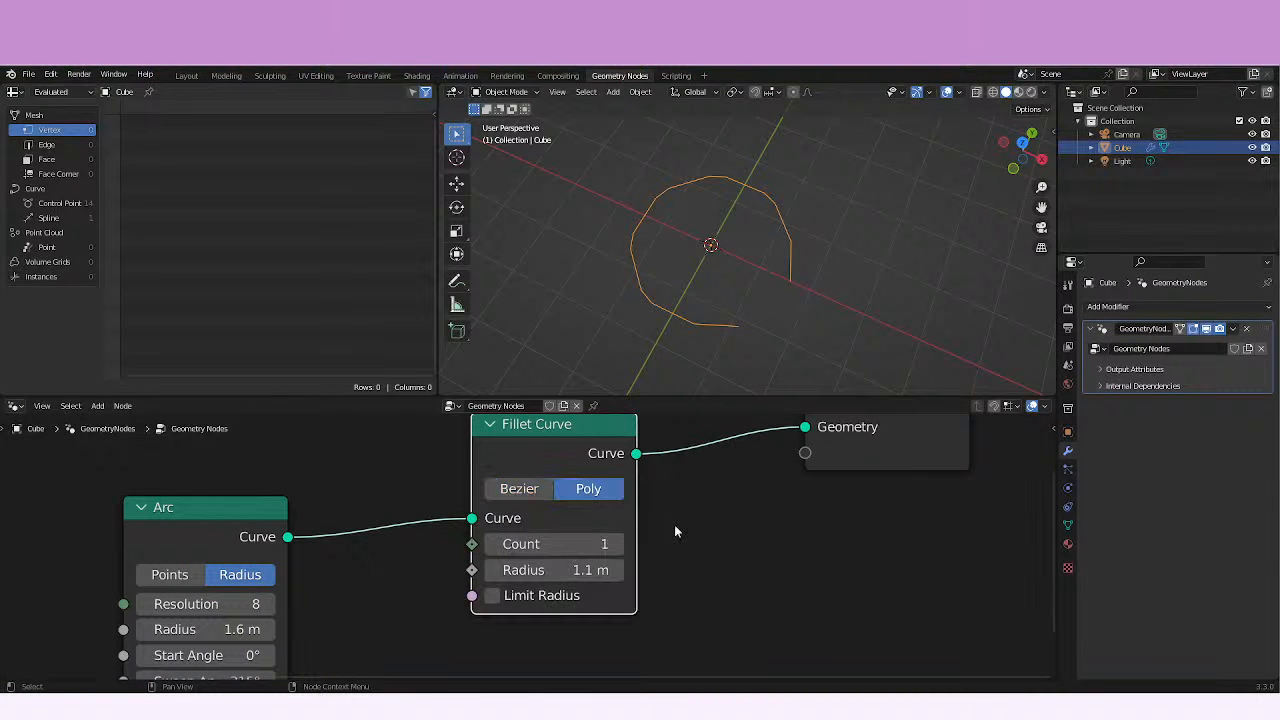
middle_drag(675, 531, 654, 480)
drag(537, 493, 478, 493)
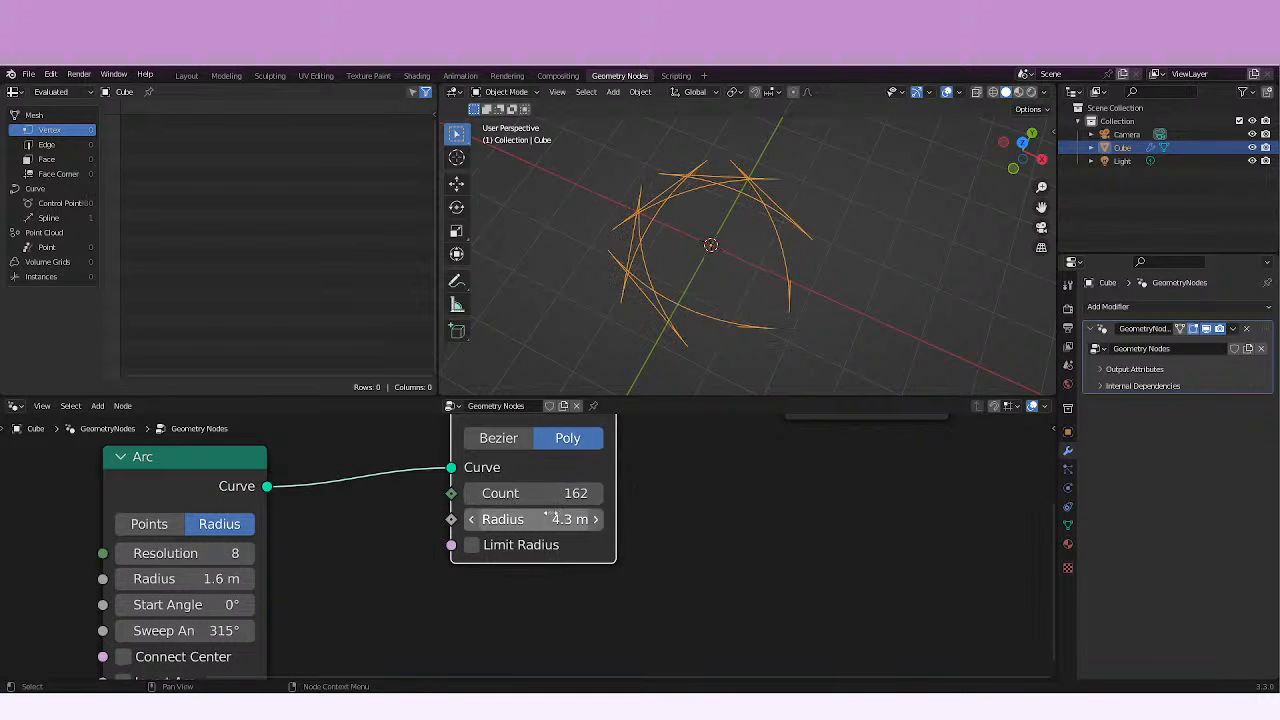
drag(562, 489, 167, 503)
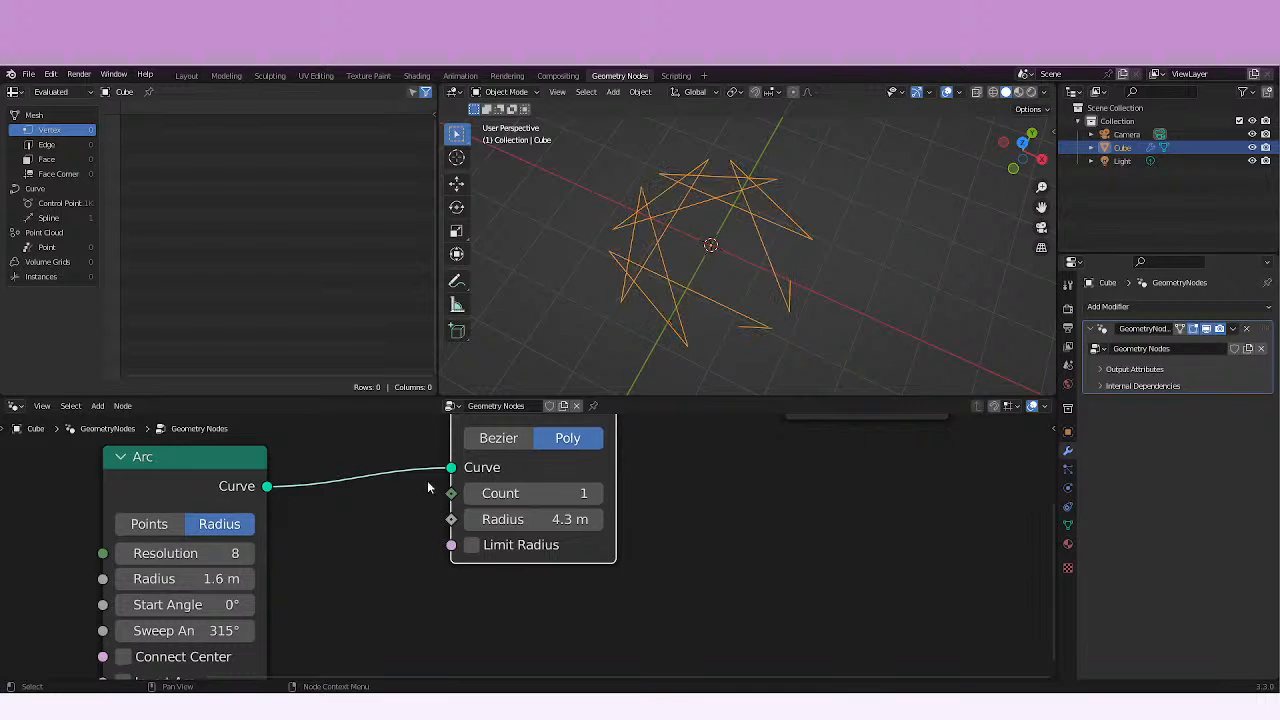
Set the Fillet Curve count to 62 with a 0.8 m radius, and enlarge the Arc radius to 2.7 m.
drag(529, 488, 766, 494)
drag(534, 521, 527, 493)
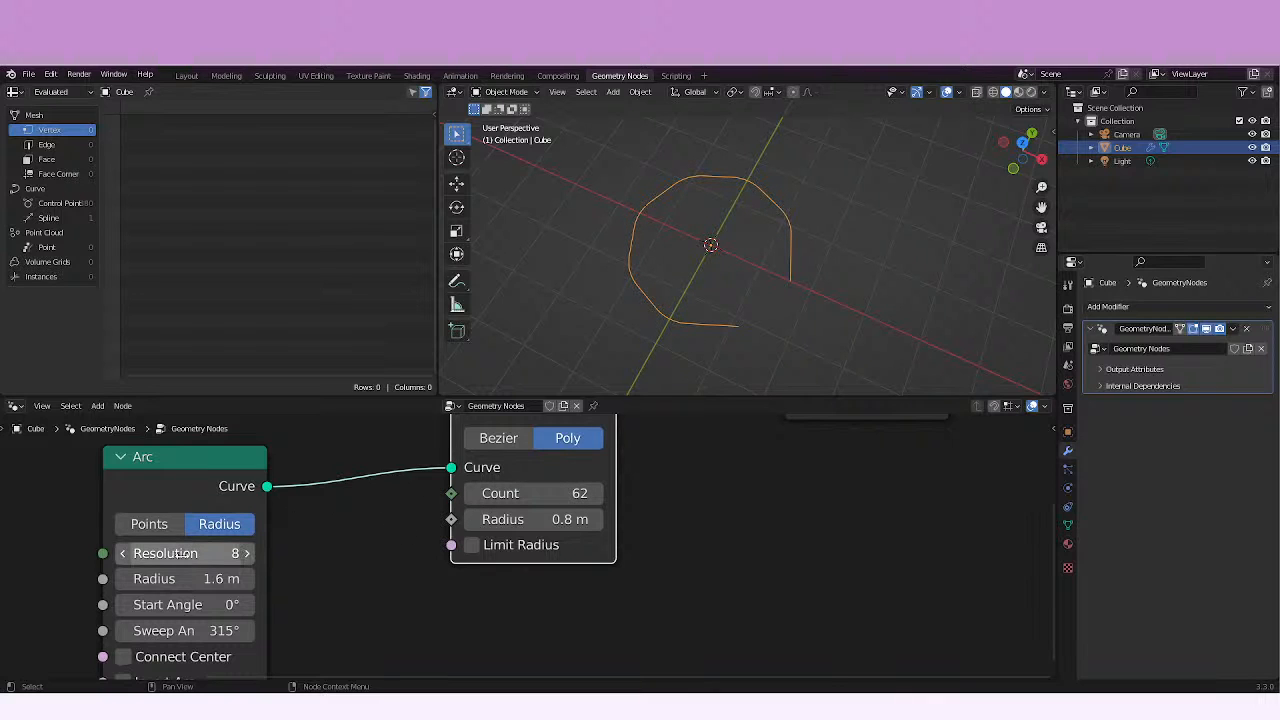
drag(180, 579, 226, 579)
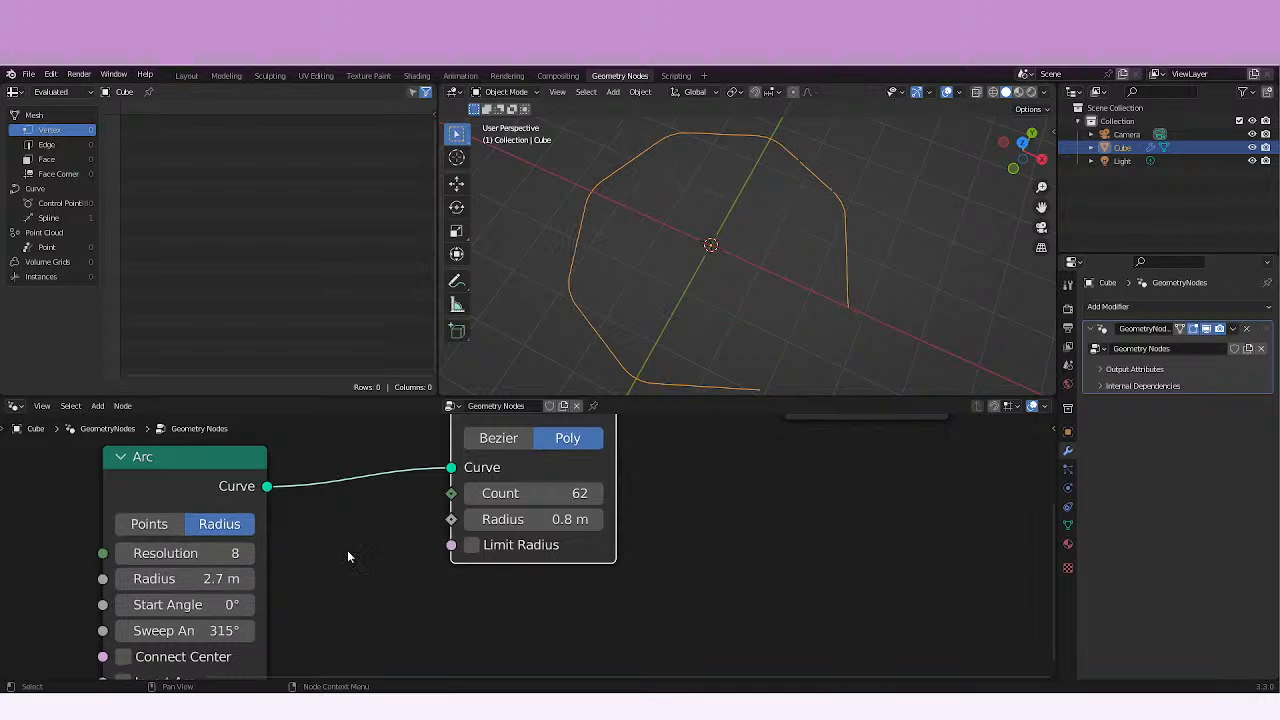
Try a Fillet Curve count of 1 with a 1.7 m radius, and raise them to 18 and 2.8 m.
drag(530, 493, 317, 493)
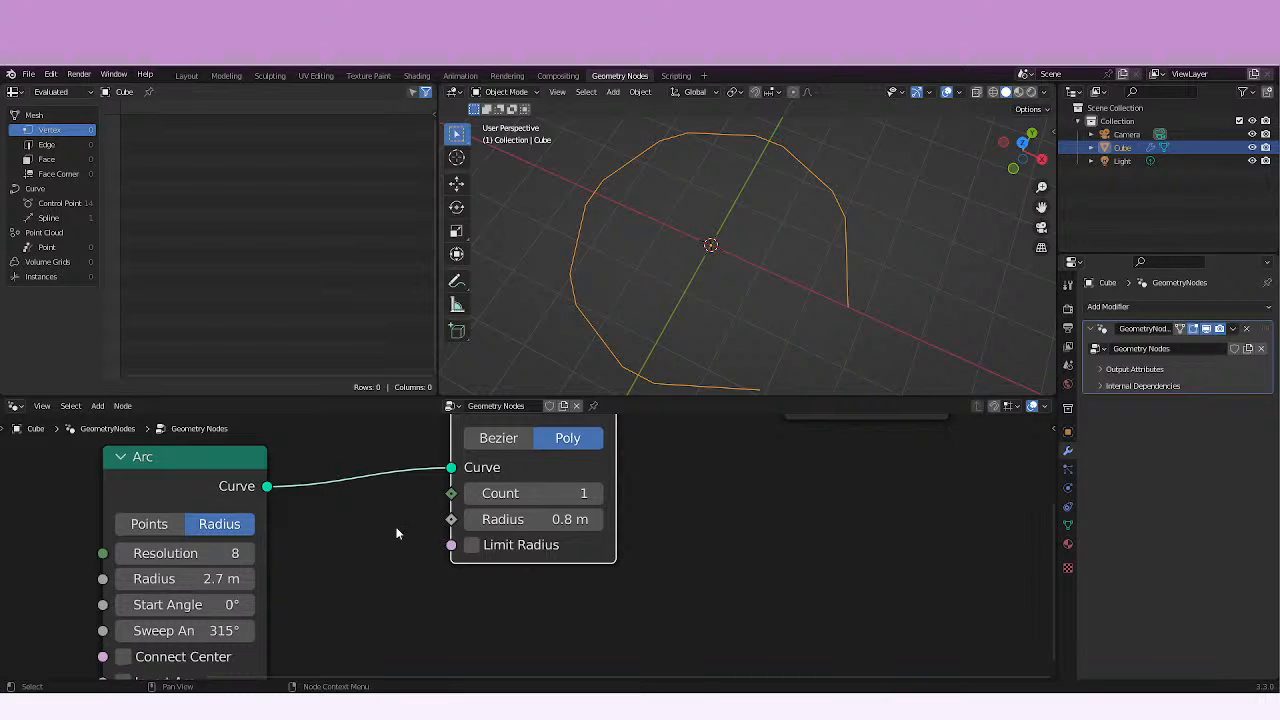
drag(540, 519, 578, 519)
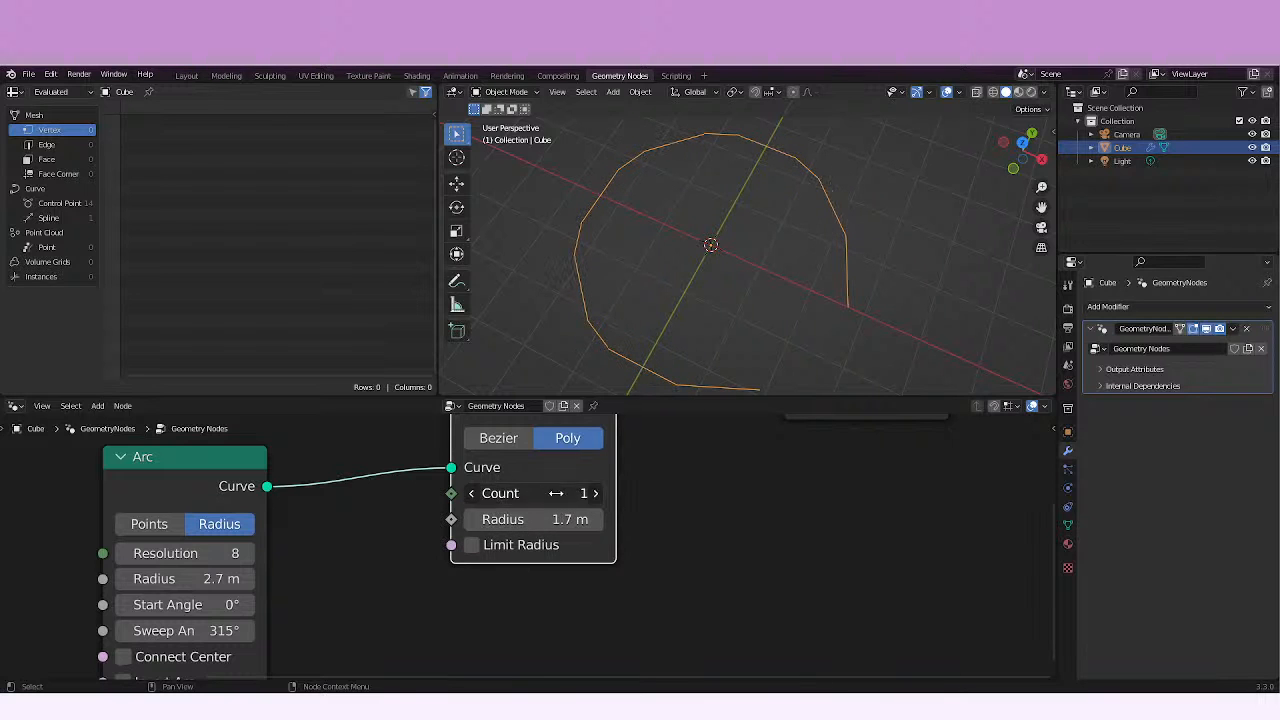
click(551, 492)
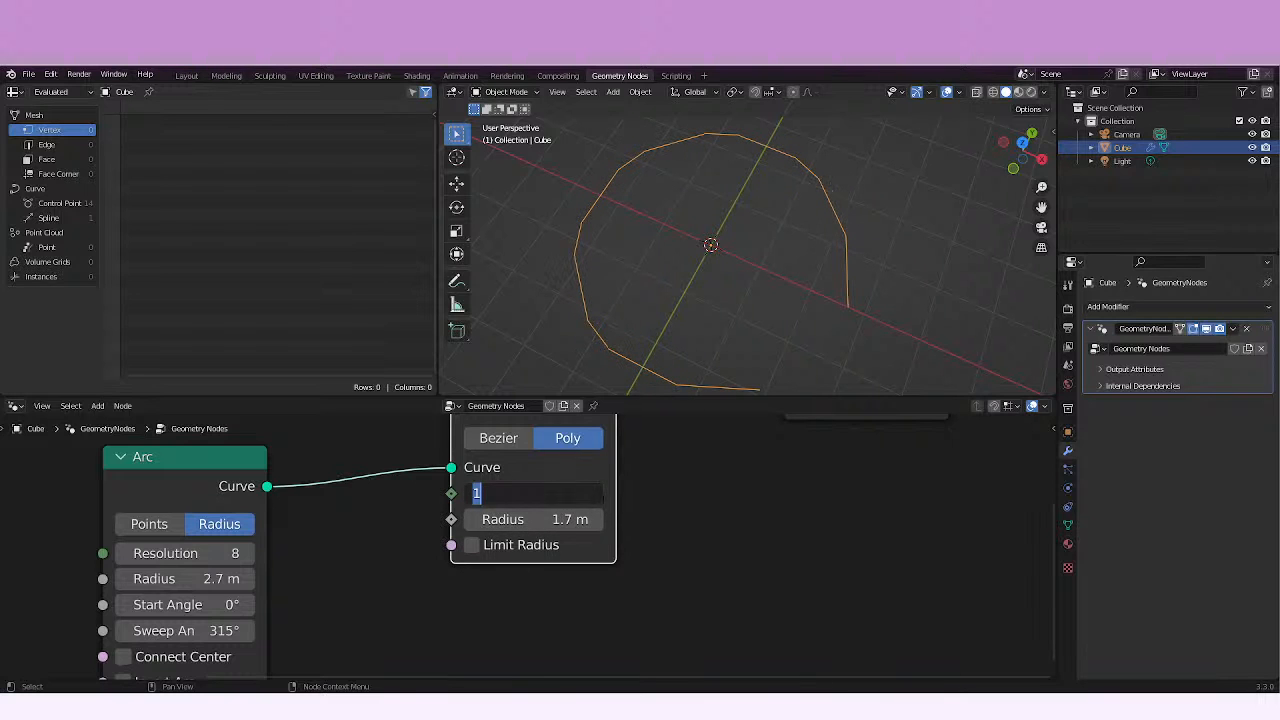
click(664, 502)
drag(588, 499, 605, 500)
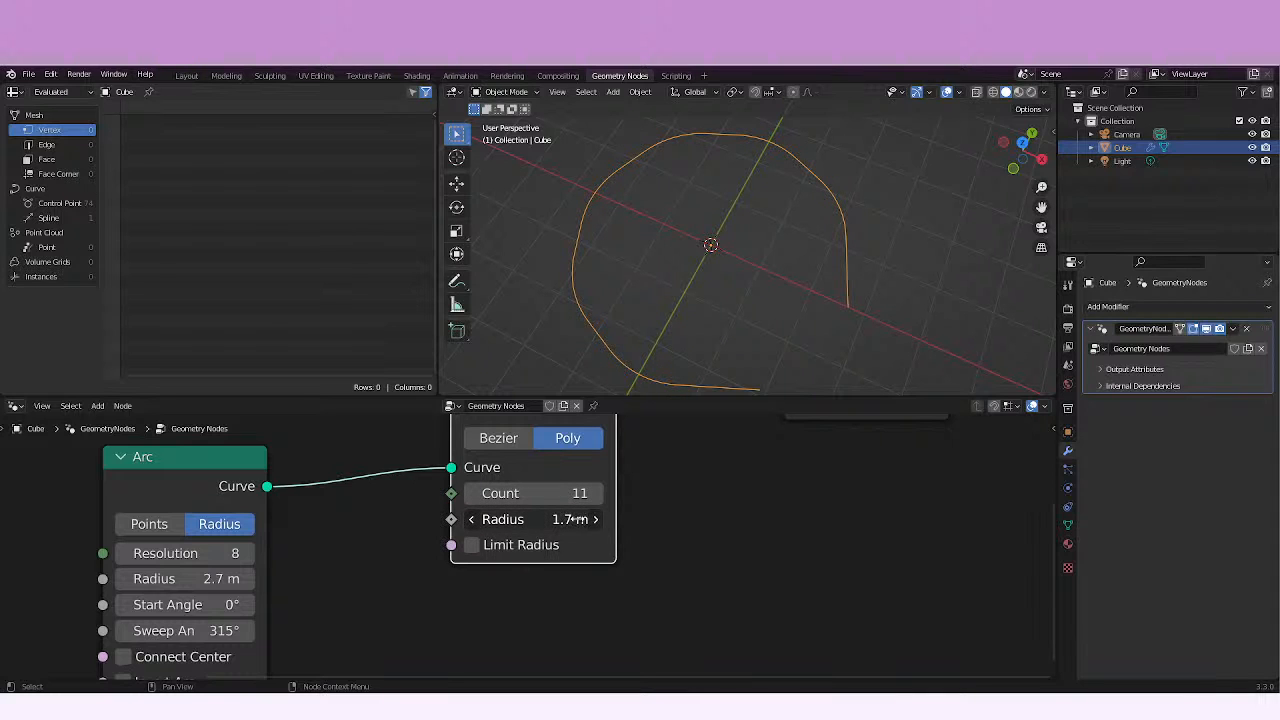
drag(578, 519, 588, 494)
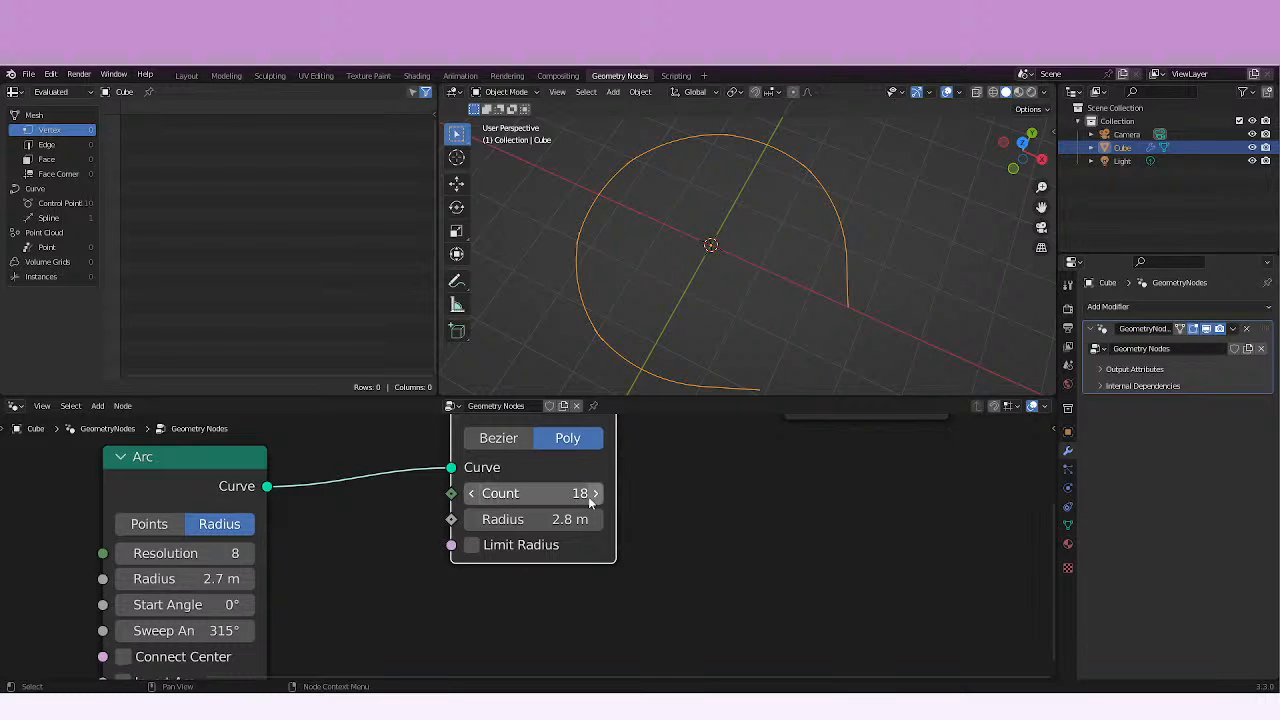
Raise the Fillet Curve radius to 7.7 m and compare the arc with Limit Radius off and on, leaving it enabled.
click(472, 546)
click(475, 546)
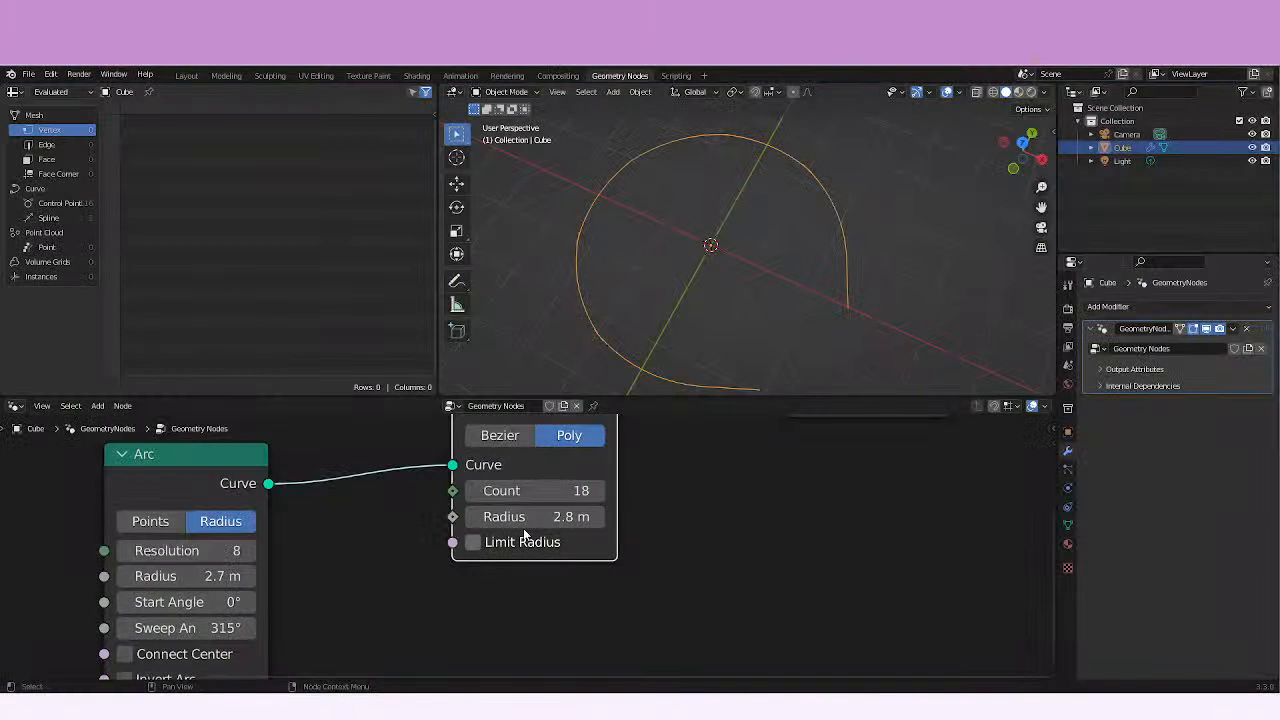
drag(528, 516, 635, 516)
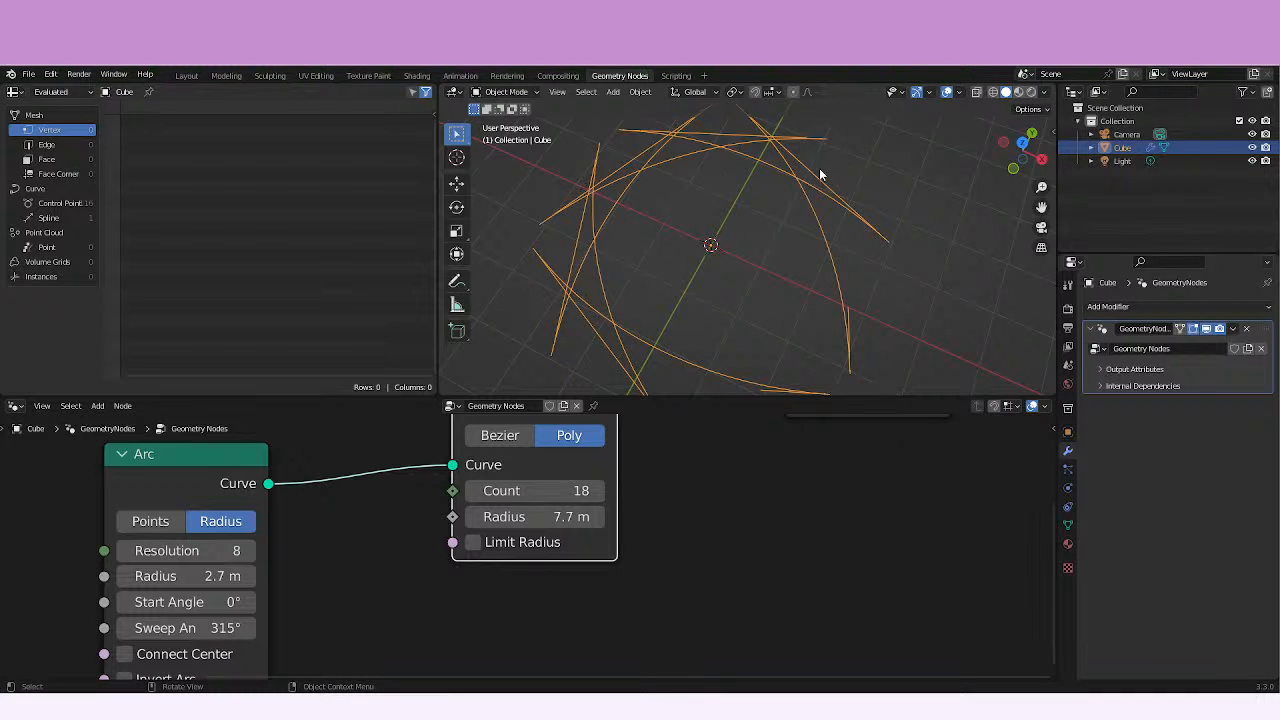
click(541, 541)
click(474, 546)
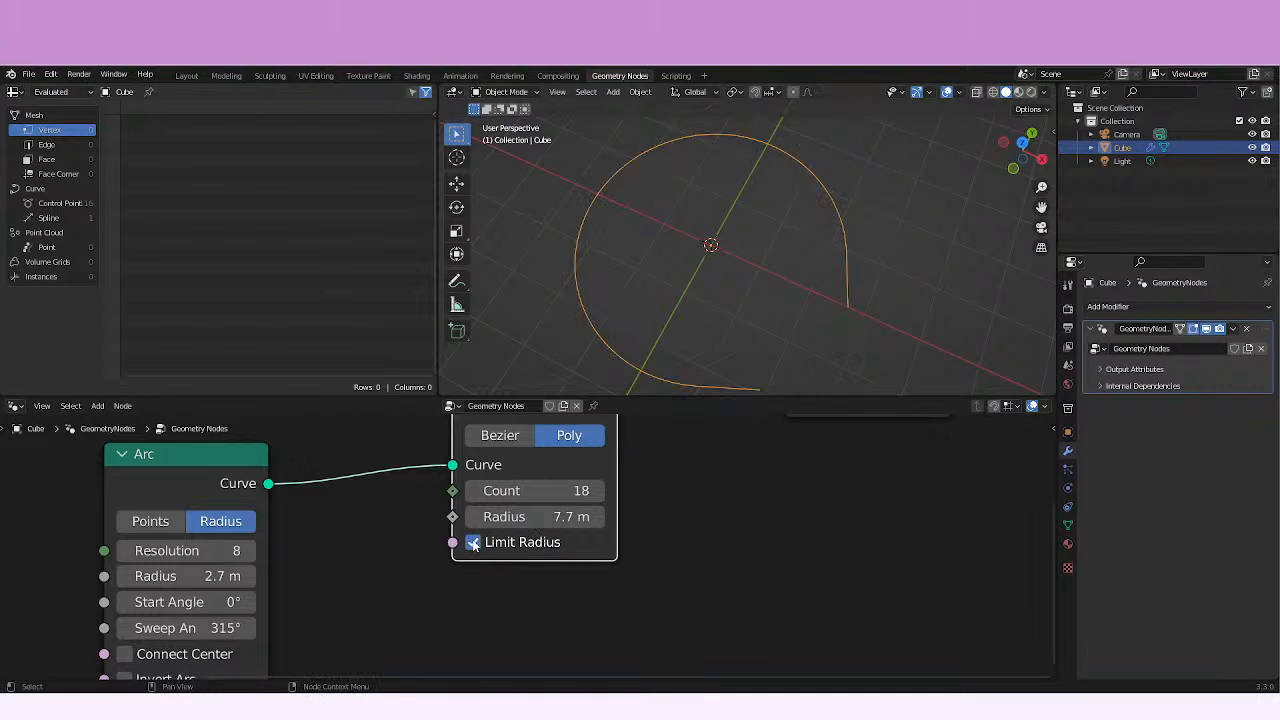
click(474, 545)
click(481, 543)
click(481, 541)
click(480, 542)
click(480, 542)
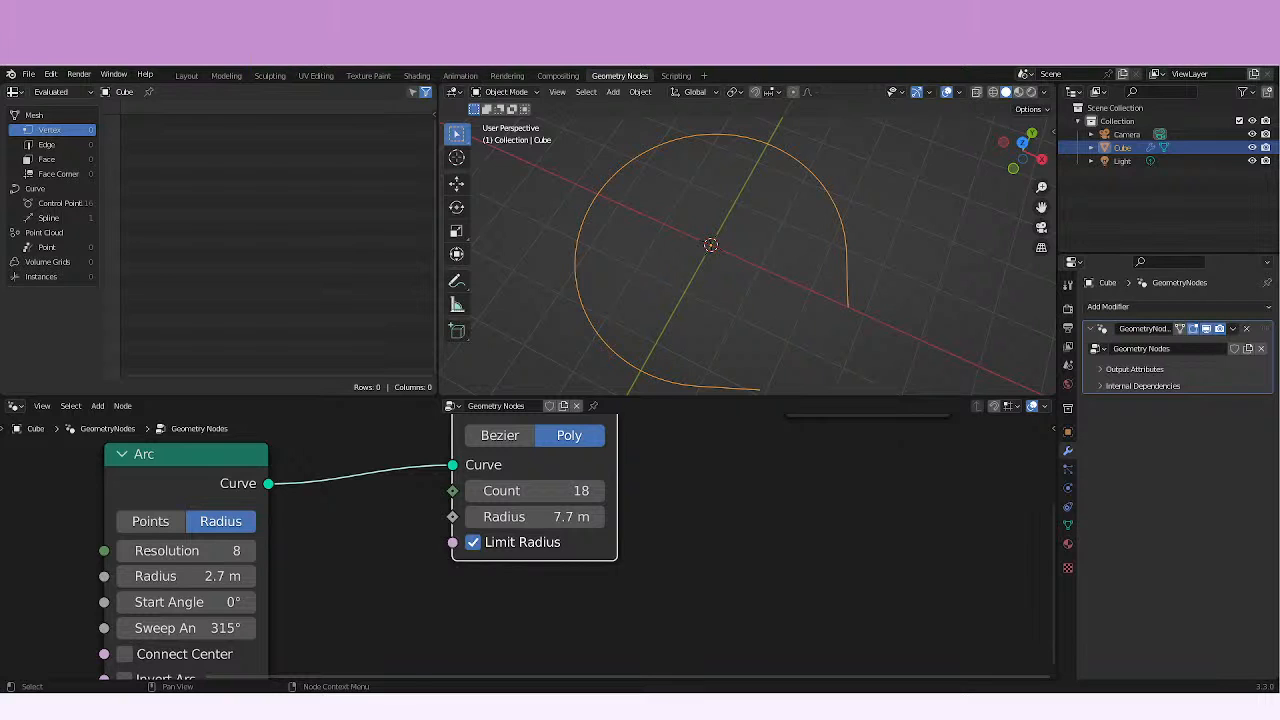
Switch to the Fillet Curve manual page in the browser, look up "Bézier" on Google and return to the manual.
mouse_move(310, 704)
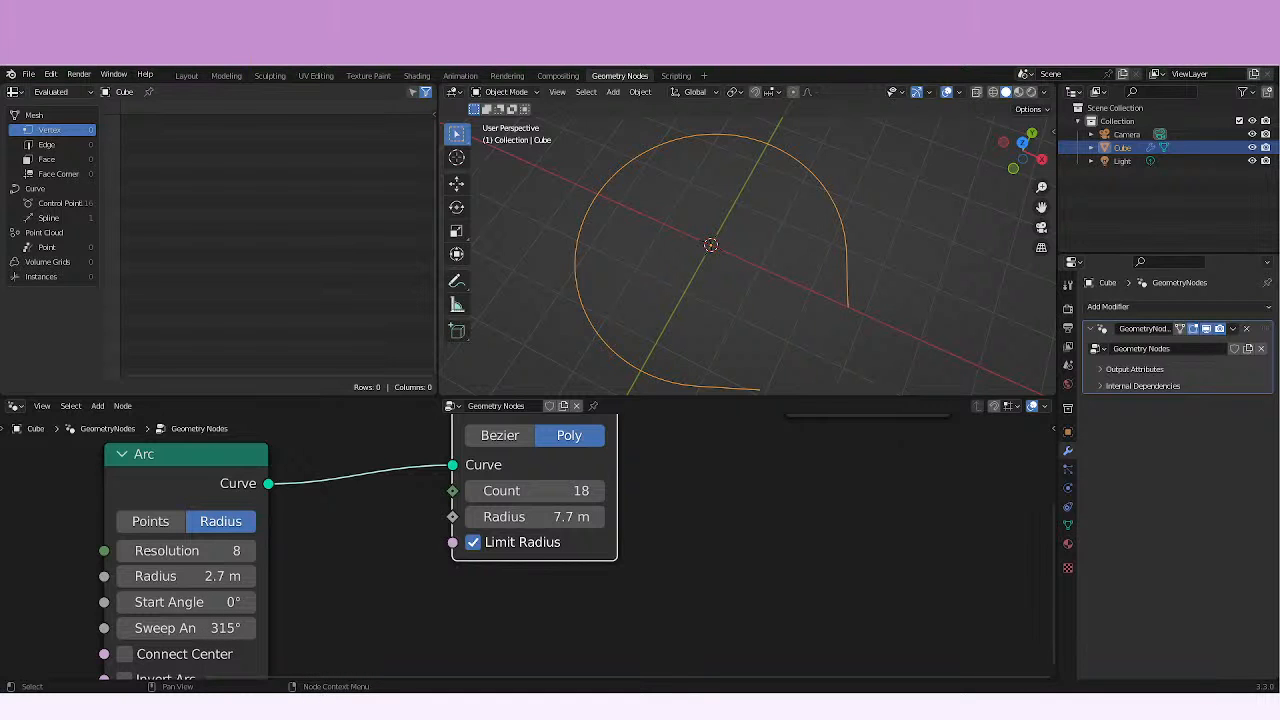
click(310, 704)
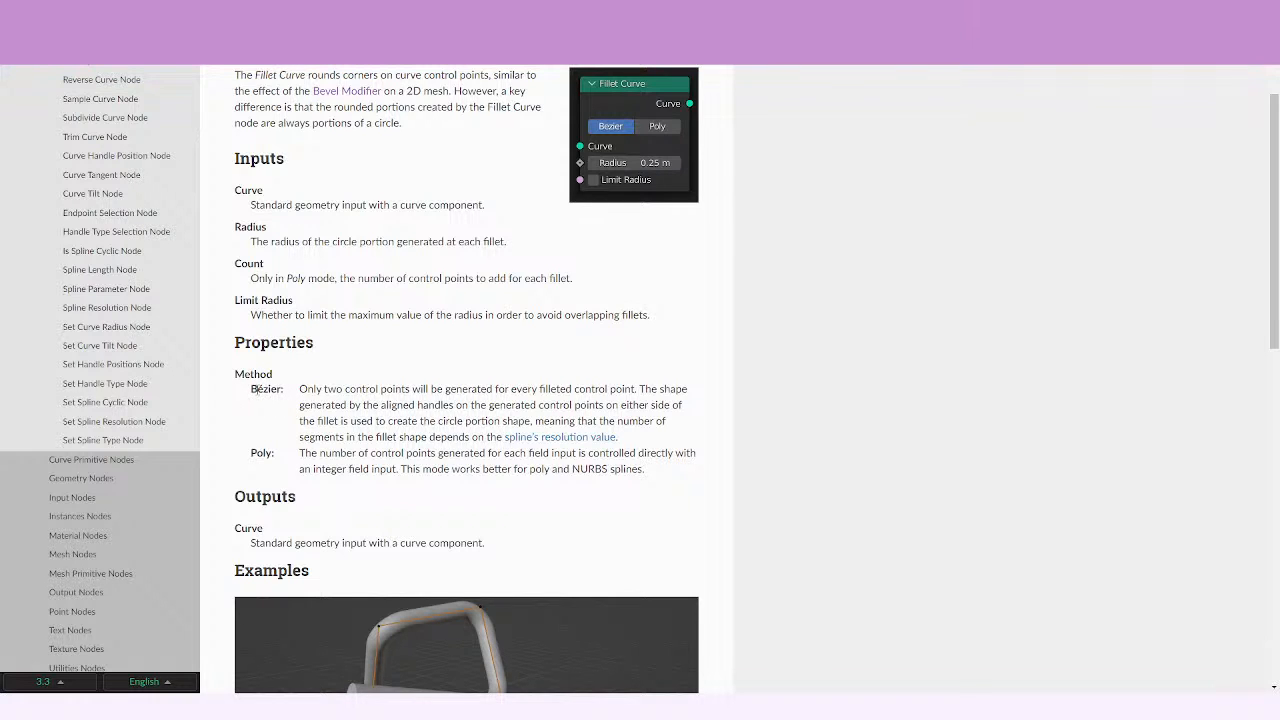
double_click(253, 389)
right_click(282, 395)
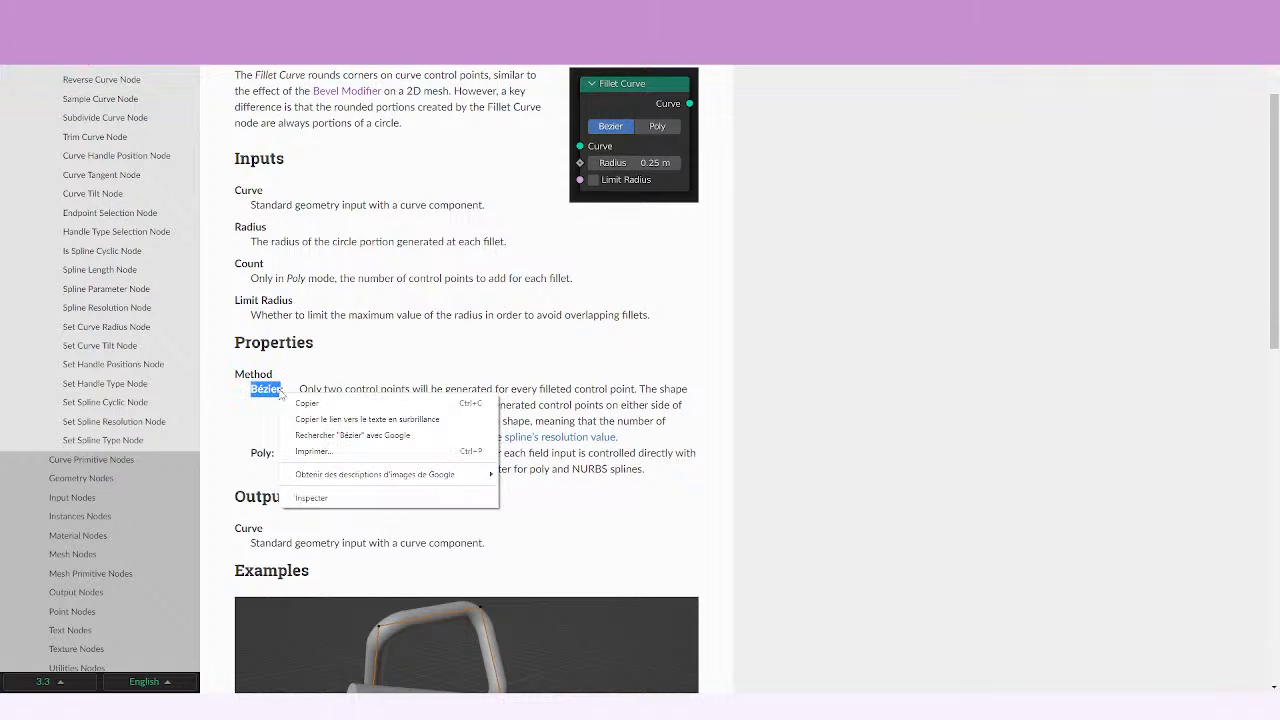
click(388, 437)
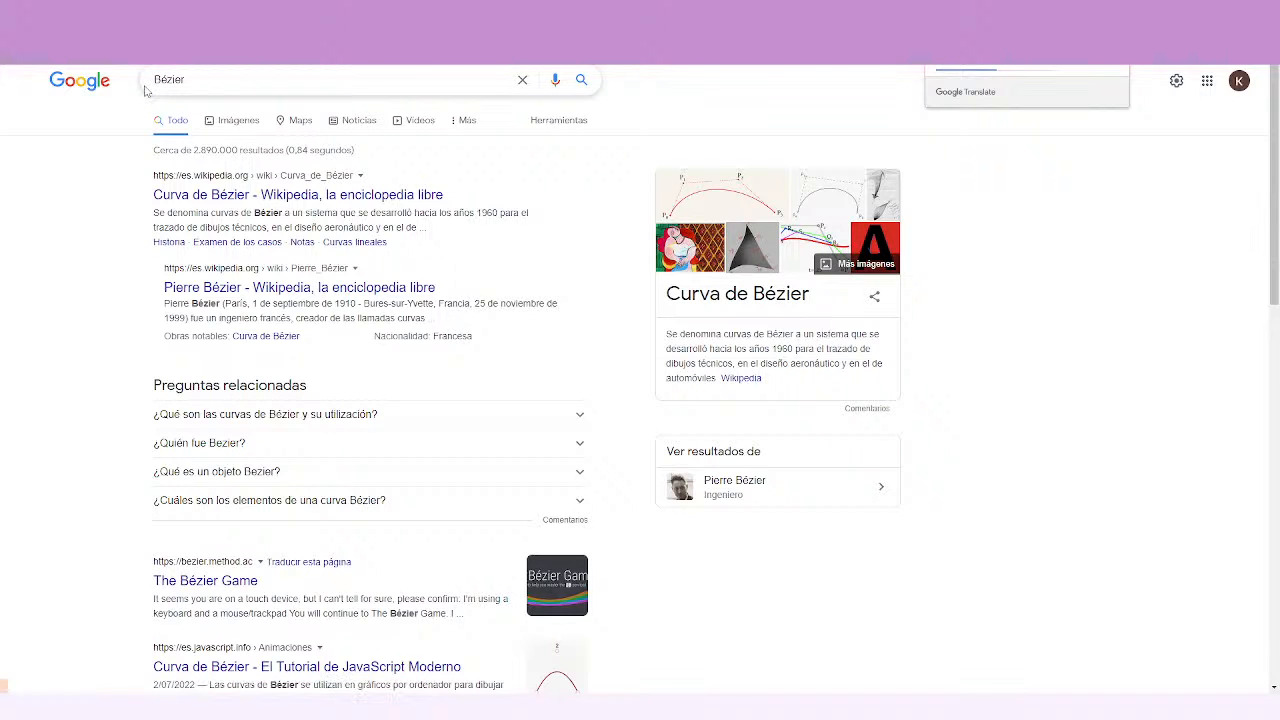
click(145, 12)
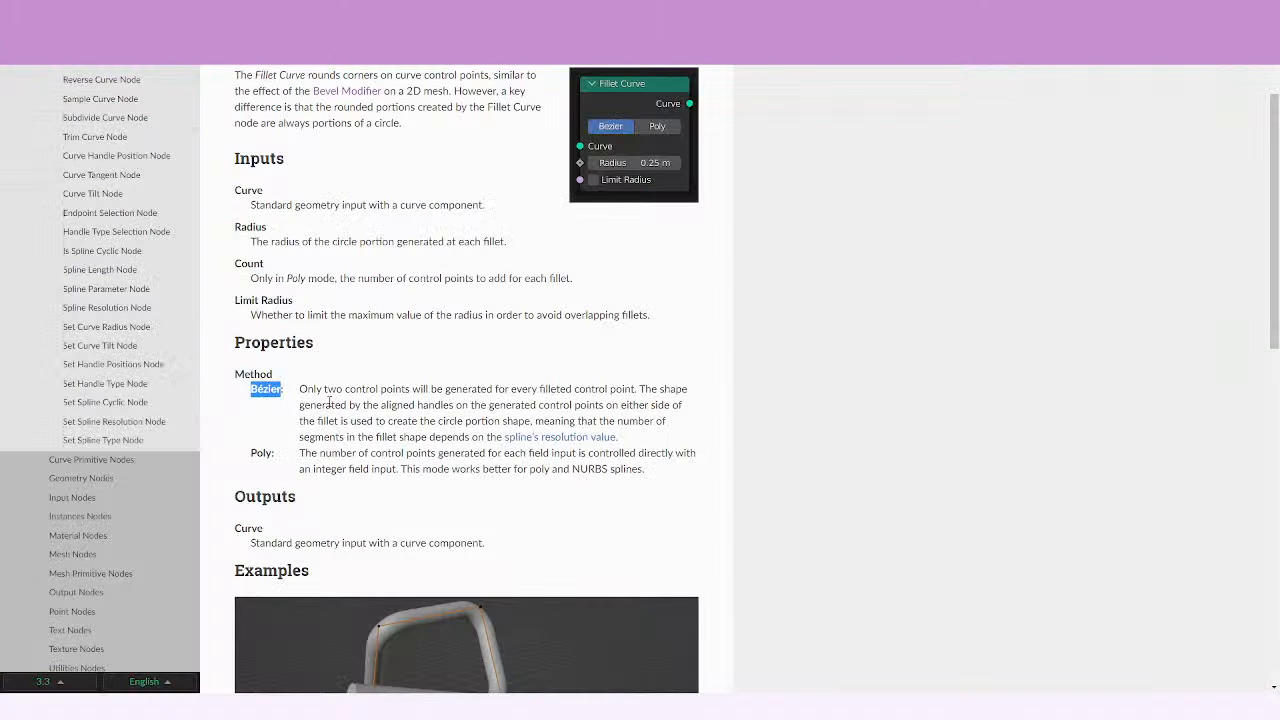
Read the manual's Bézier and Poly method descriptions and look over the Fillet Curve example.
click(302, 390)
scroll(410, 421, down, 1)
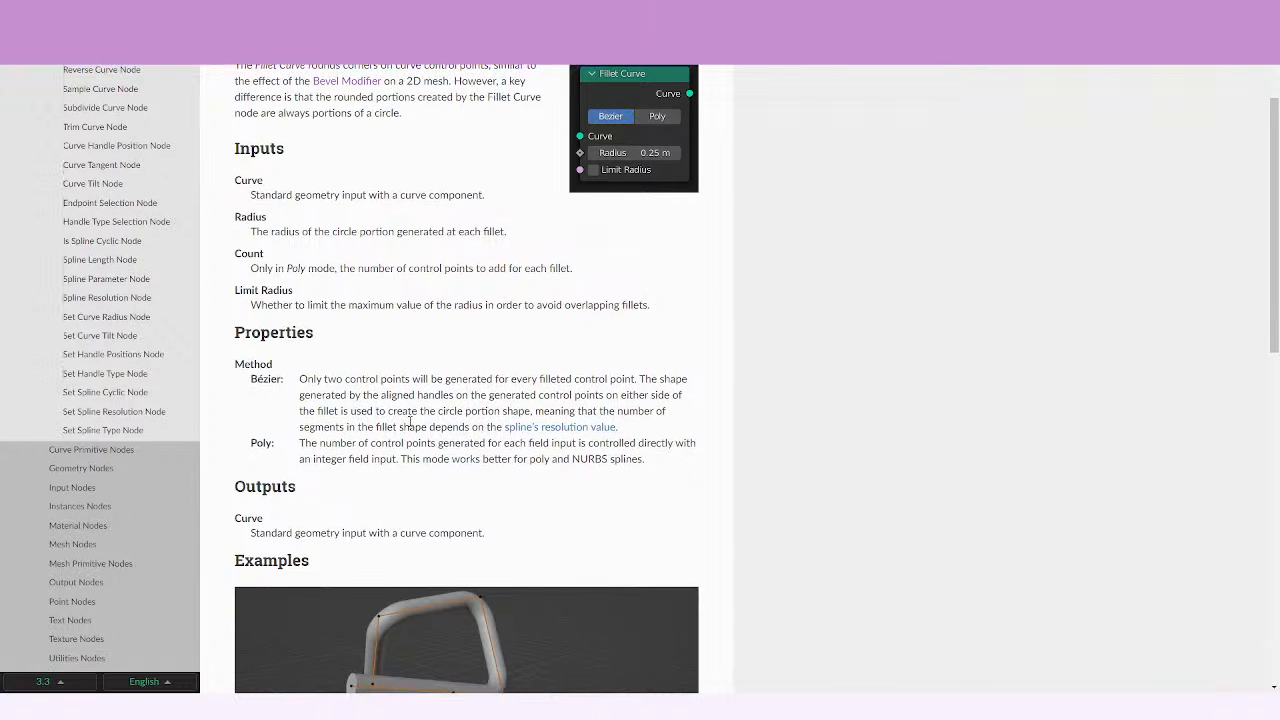
scroll(410, 421, down, 3)
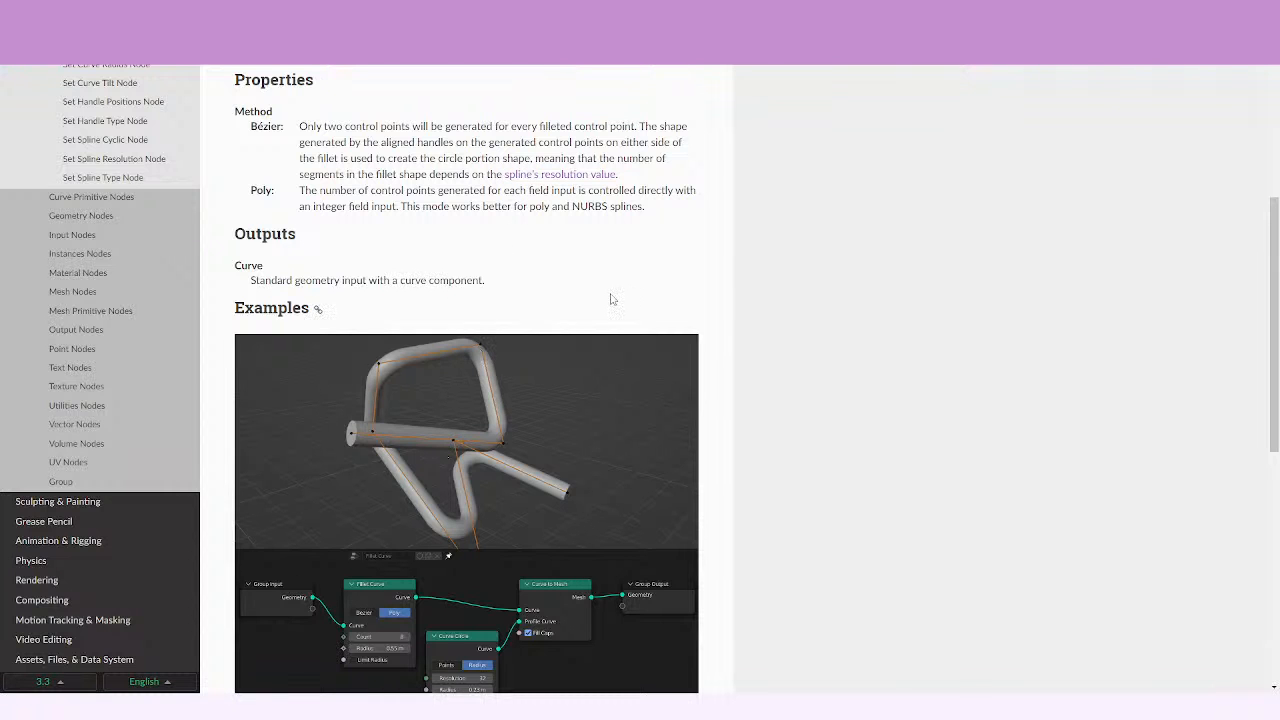
scroll(468, 206, up, 1)
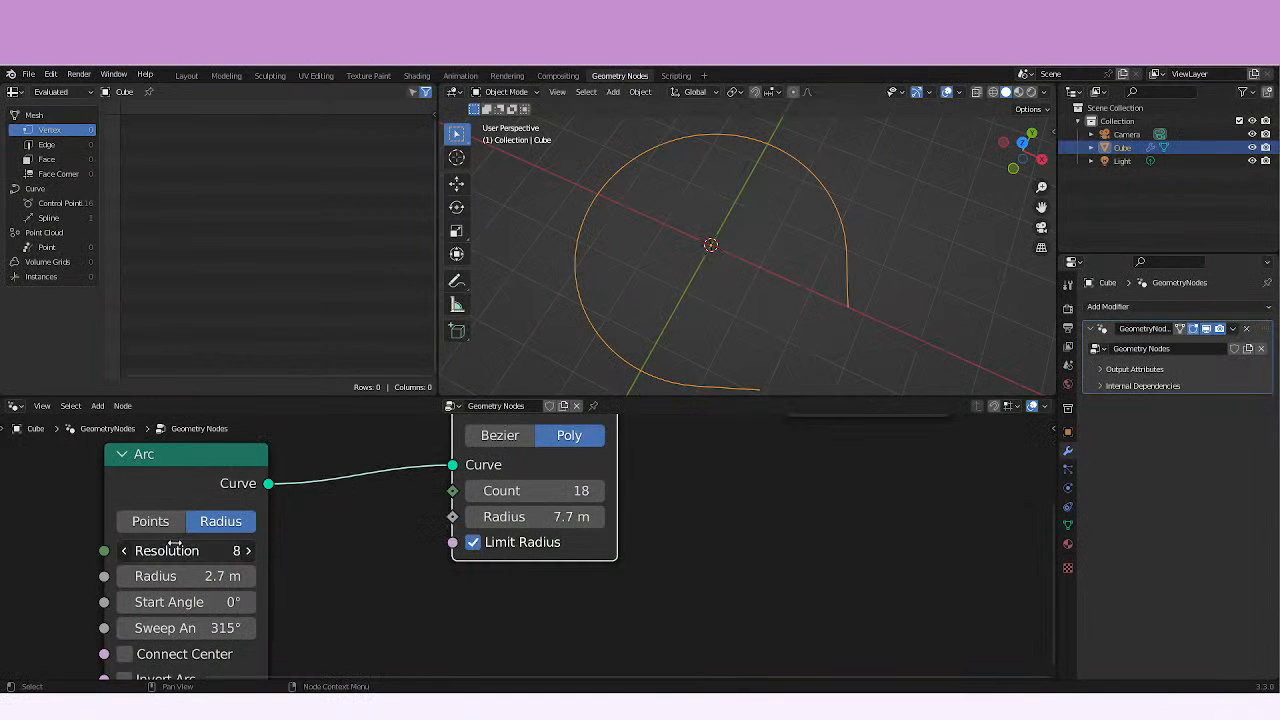
Back in Blender, raise the Arc resolution to 174 and switch Fillet Curve to Bezier mode with a 201 m radius.
drag(175, 543, 411, 529)
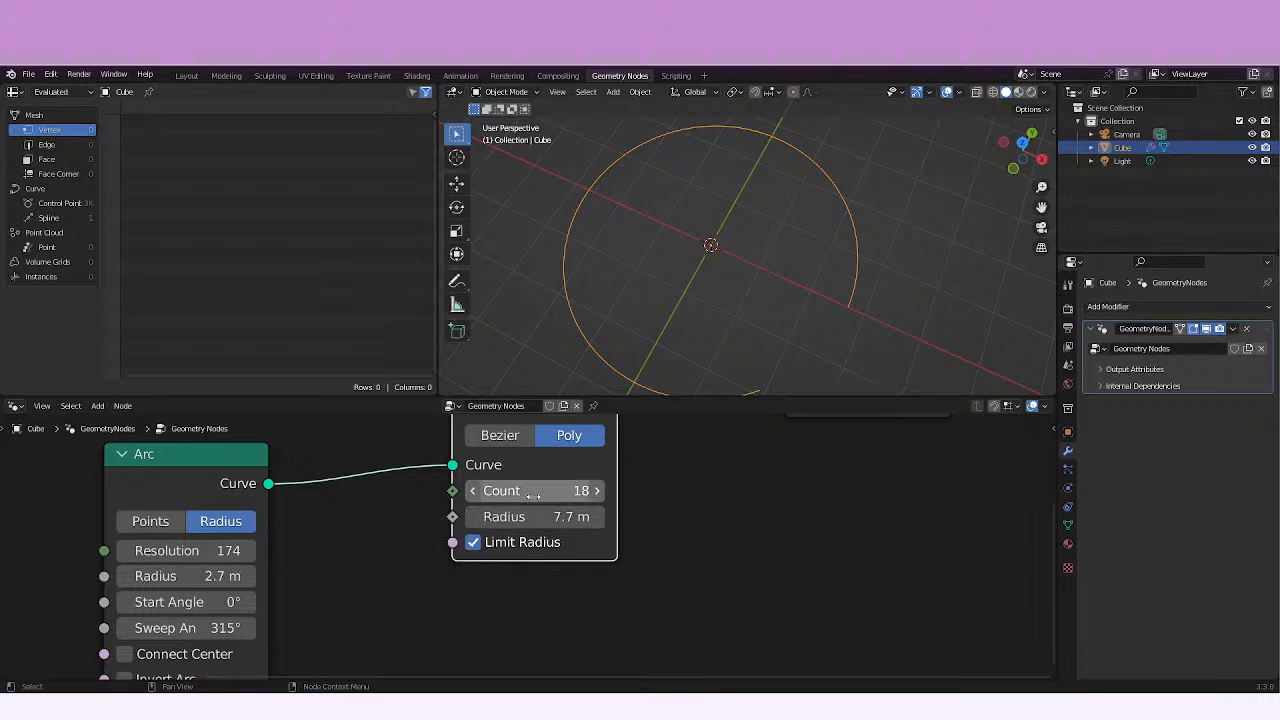
drag(533, 516, 959, 515)
click(500, 435)
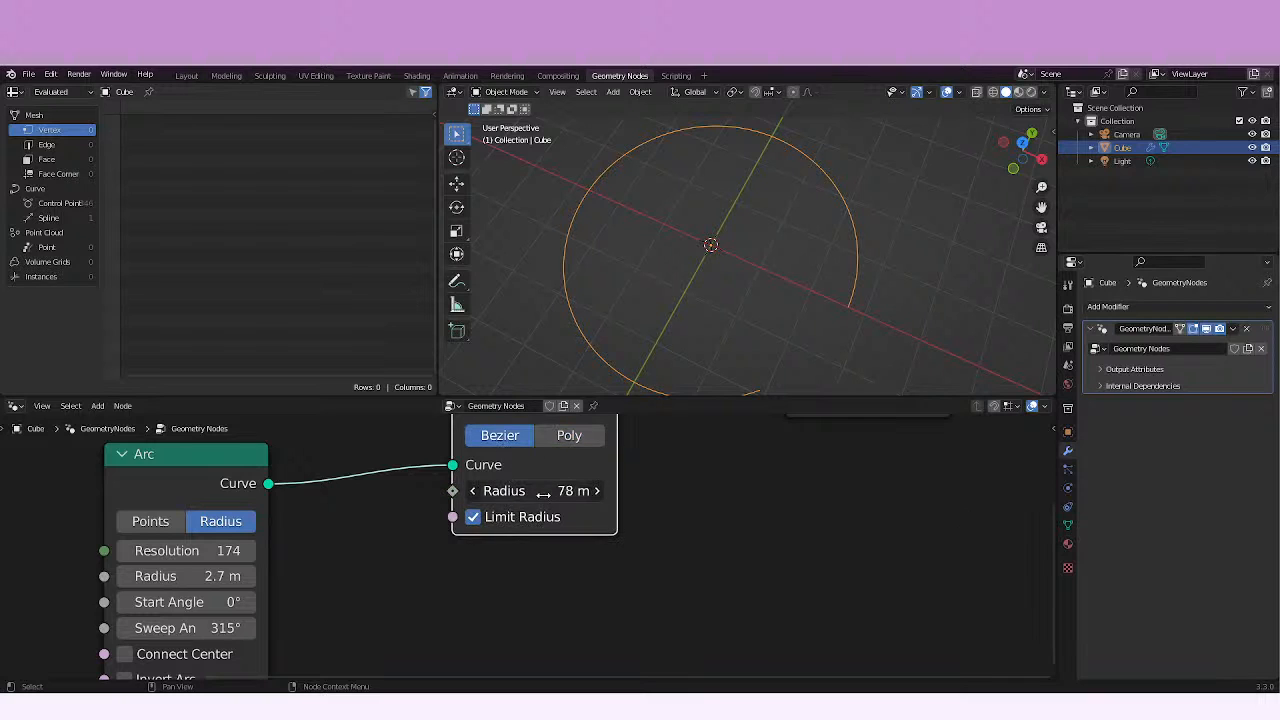
drag(551, 490, 1040, 496)
Disable Limit Radius on the Fillet Curve node, lower the Arc resolution to 122 and inspect the overlapping fillets.
click(473, 519)
drag(210, 551, 275, 547)
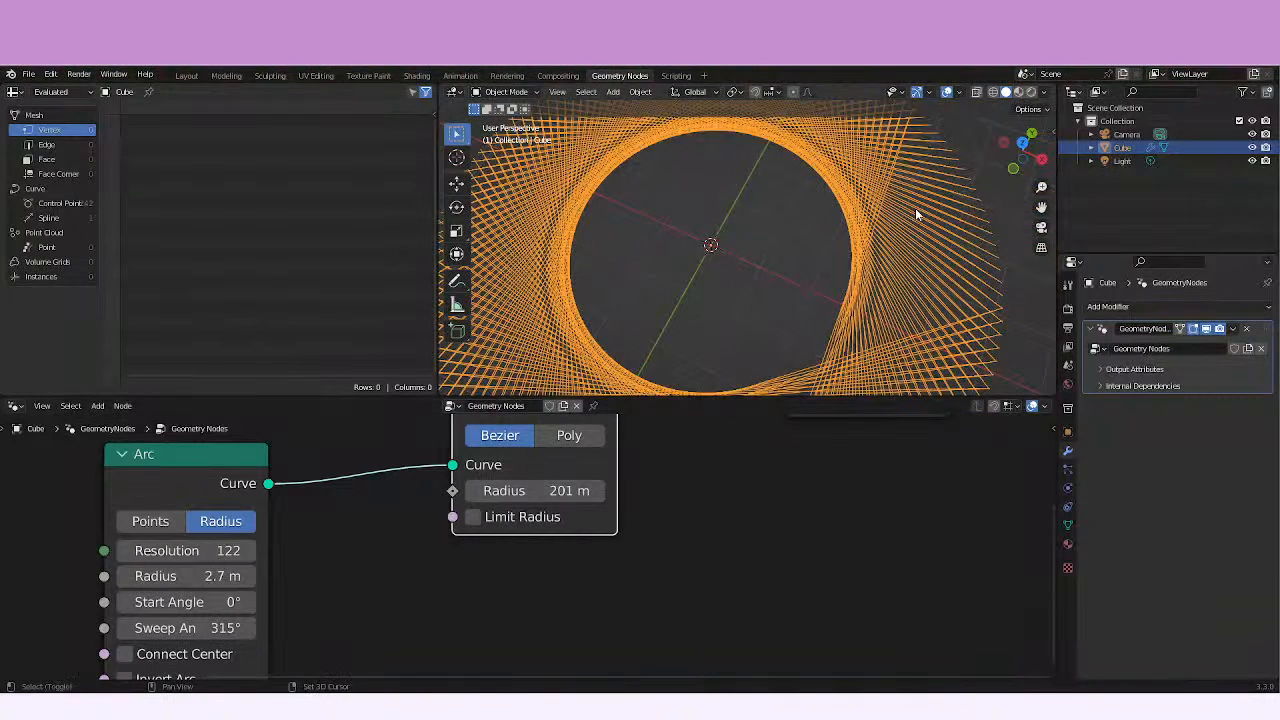
shift+middle_drag(882, 233, 948, 254)
ctrl+middle_drag(780, 239, 770, 283)
shift+middle_drag(770, 283, 667, 295)
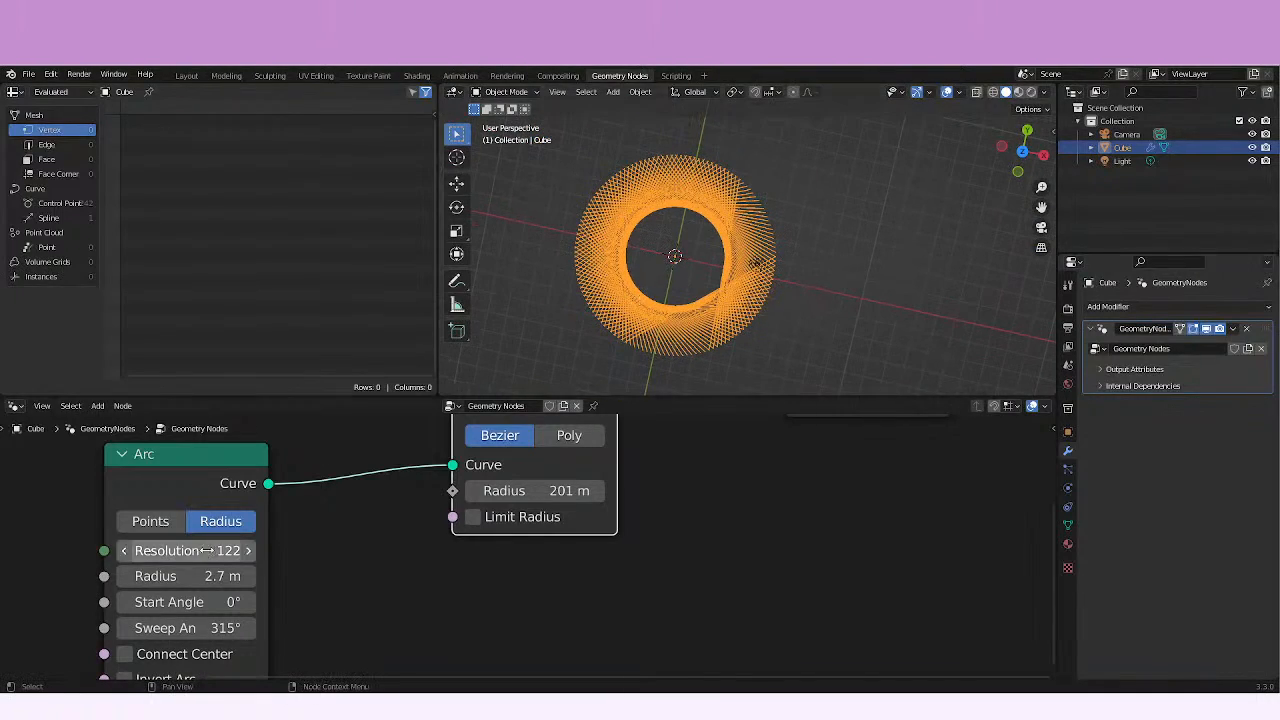
Experiment with Arc resolutions such as 3 and 160, settling on resolution 38 and a Fillet Curve radius of 53.2 m.
drag(199, 551, 32, 547)
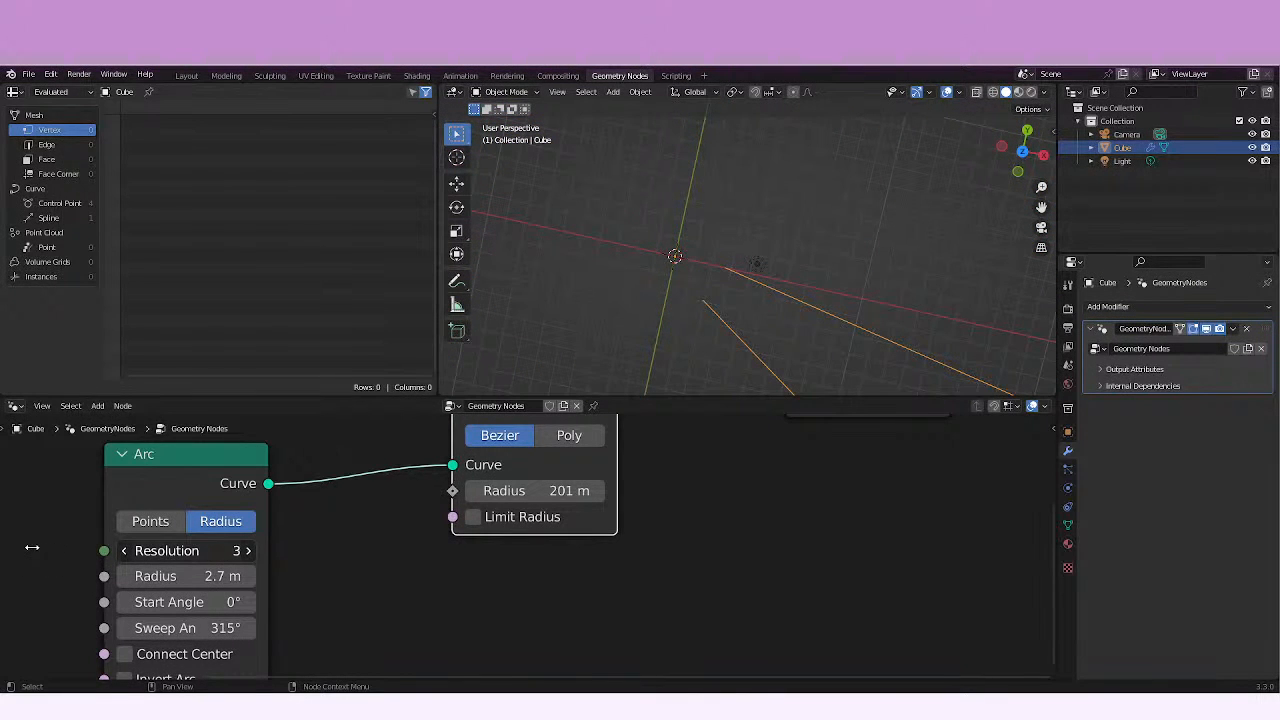
key(Escape)
drag(566, 495, 22, 495)
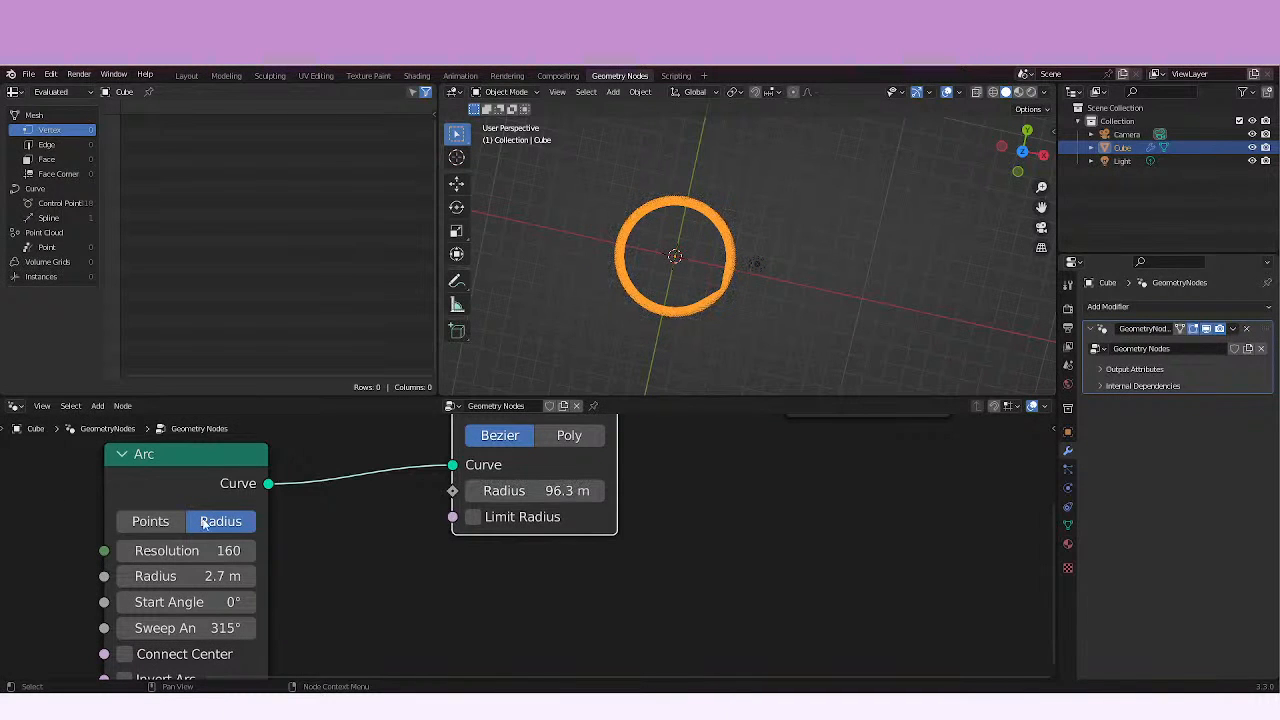
drag(167, 540, 224, 537)
drag(540, 491, 240, 495)
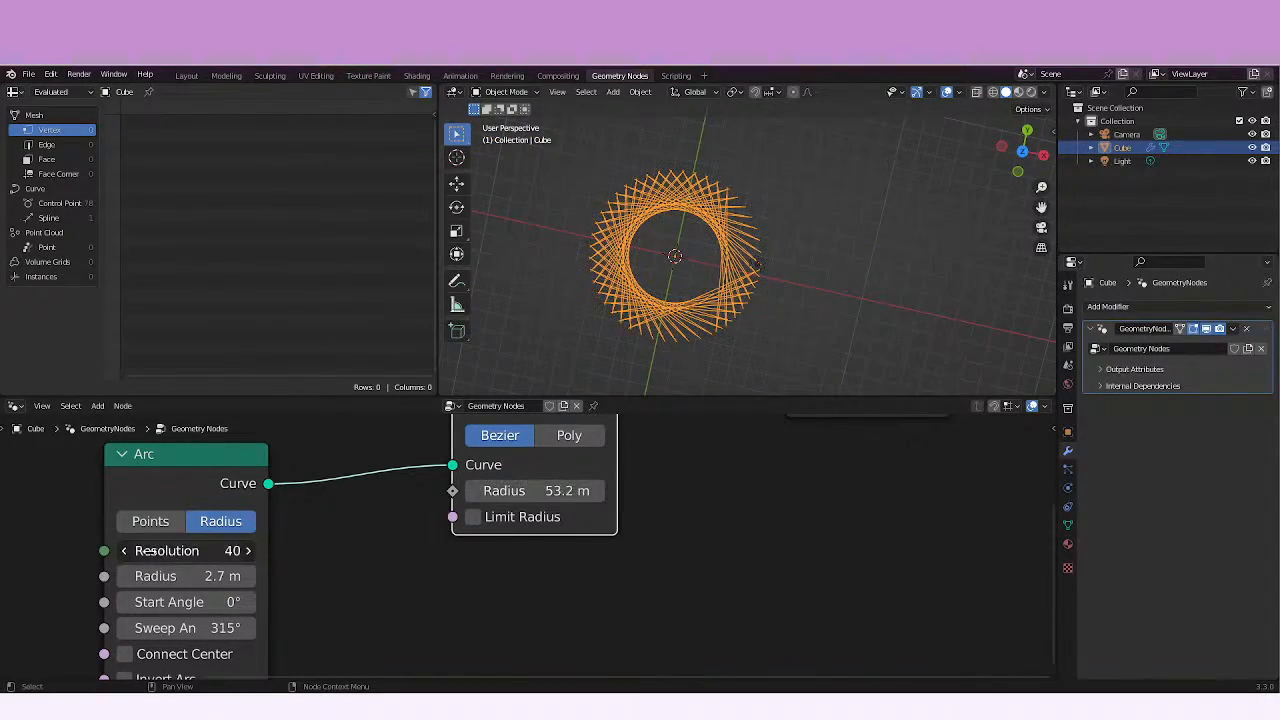
mouse_move(158, 550)
mouse_down()
mouse_move(128, 550)
mouse_move(154, 551)
mouse_up()
ctrl+middle_drag(774, 276, 771, 329)
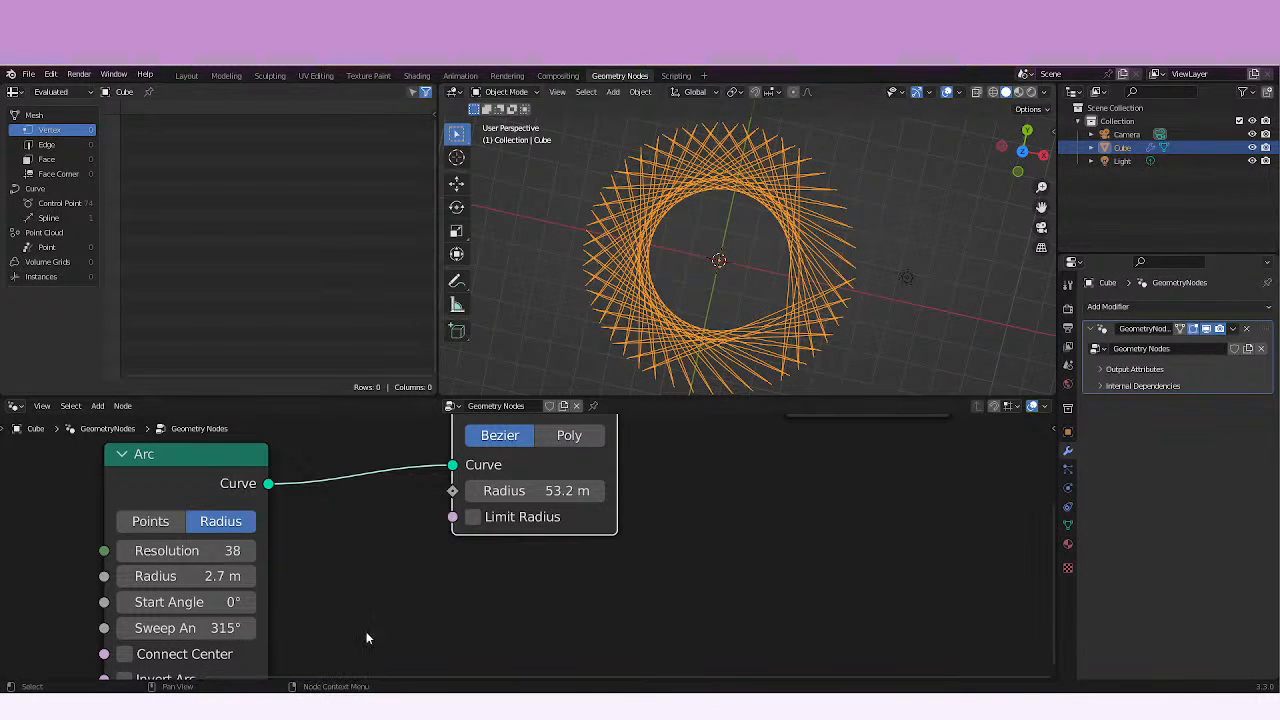
Switch back to the Fillet Curve manual page, review the Method descriptions and look up "NURBS" on Google.
mouse_move(300, 706)
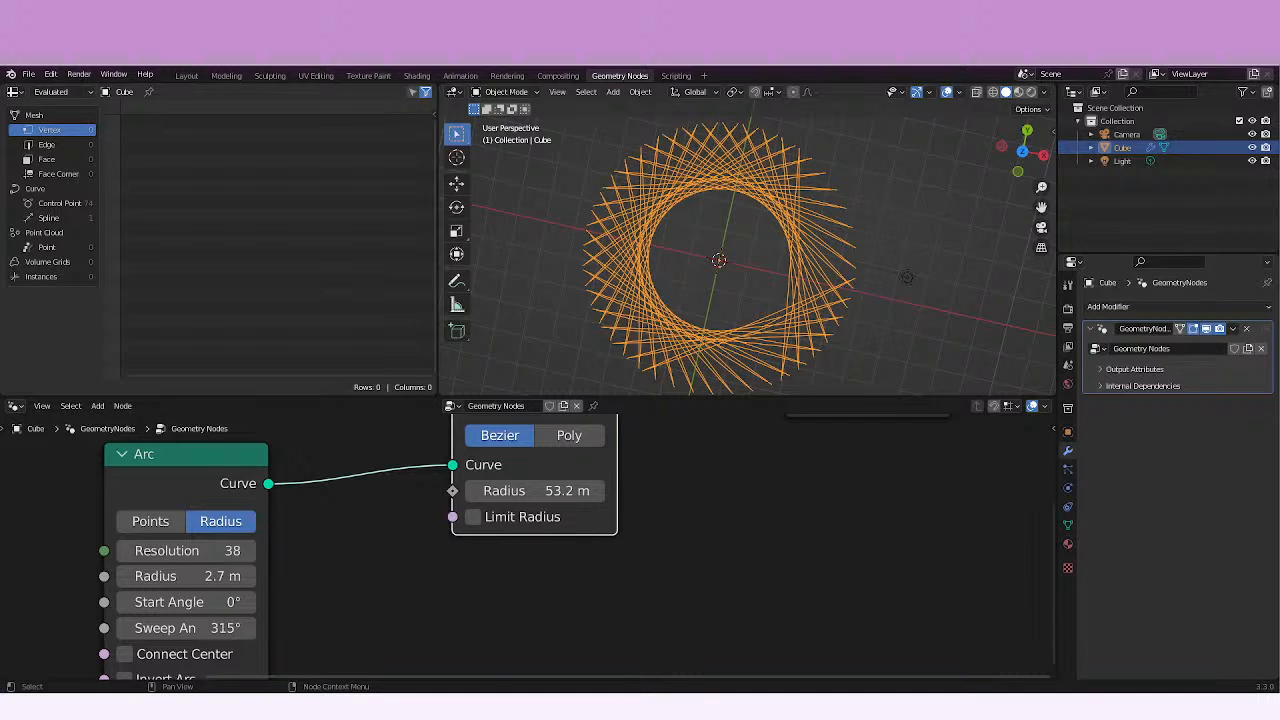
key(alt+Tab)
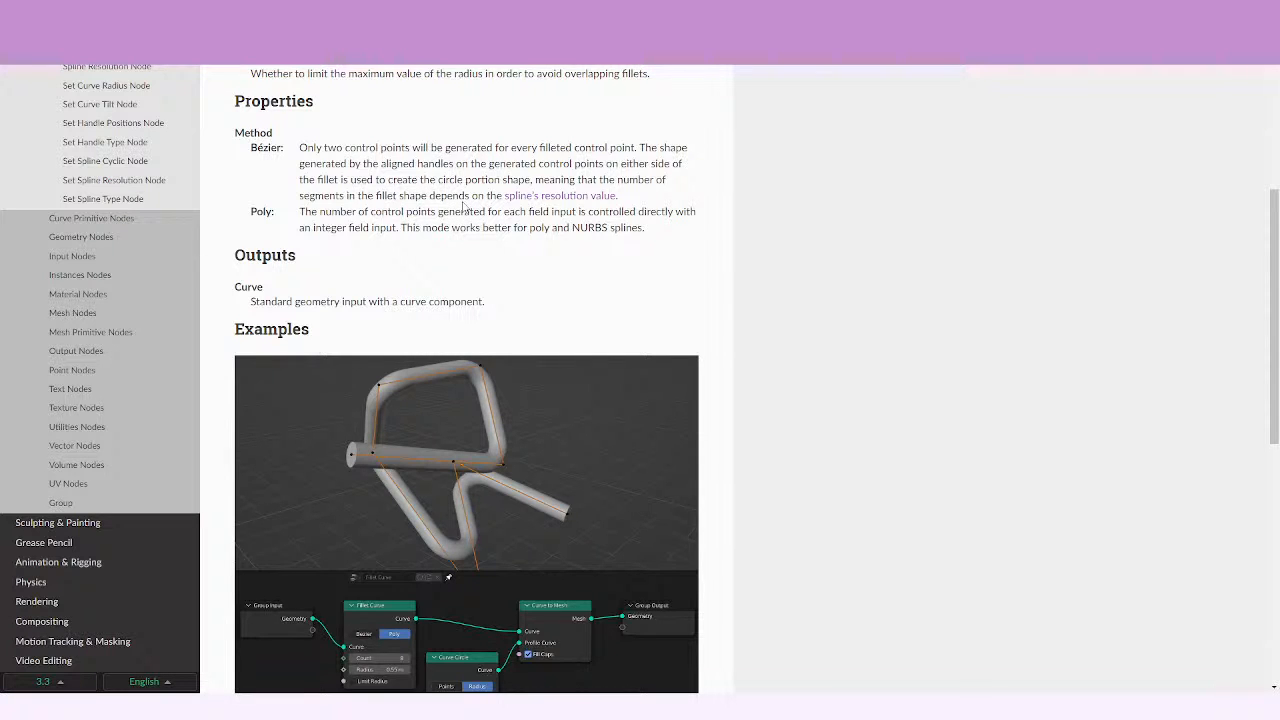
scroll(464, 207, down, 1)
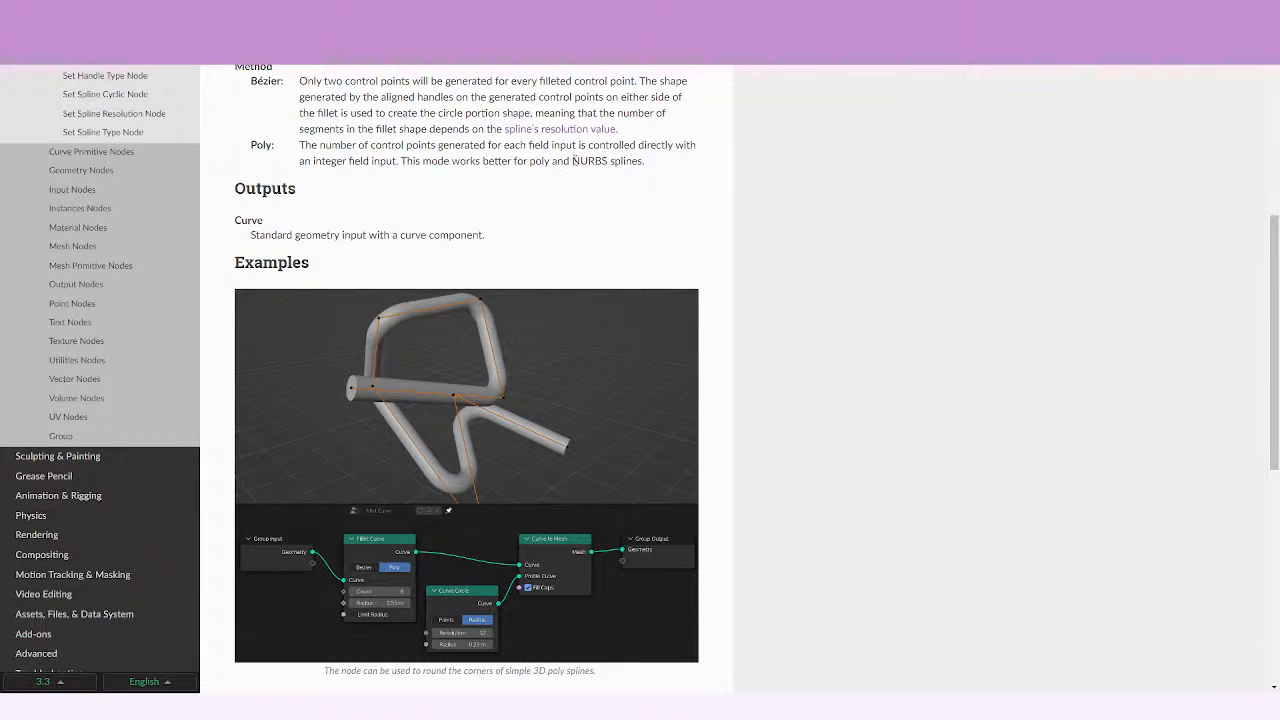
double_click(573, 160)
right_click(603, 160)
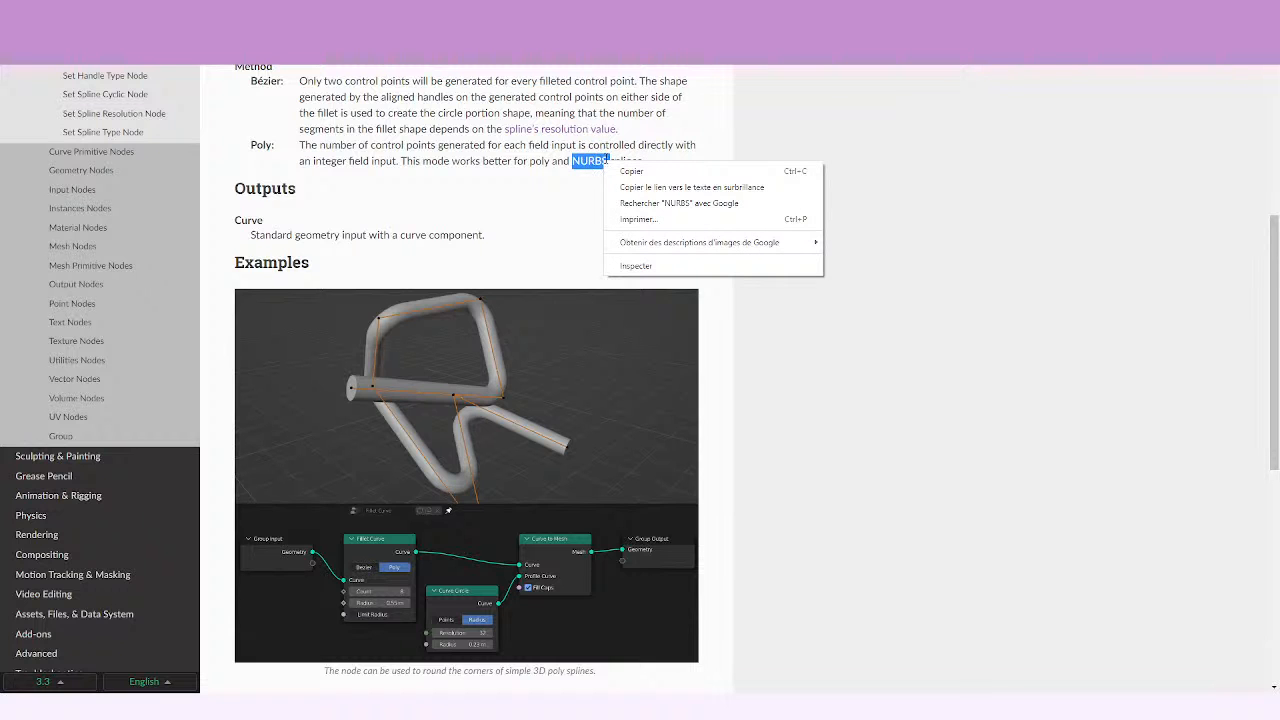
click(660, 203)
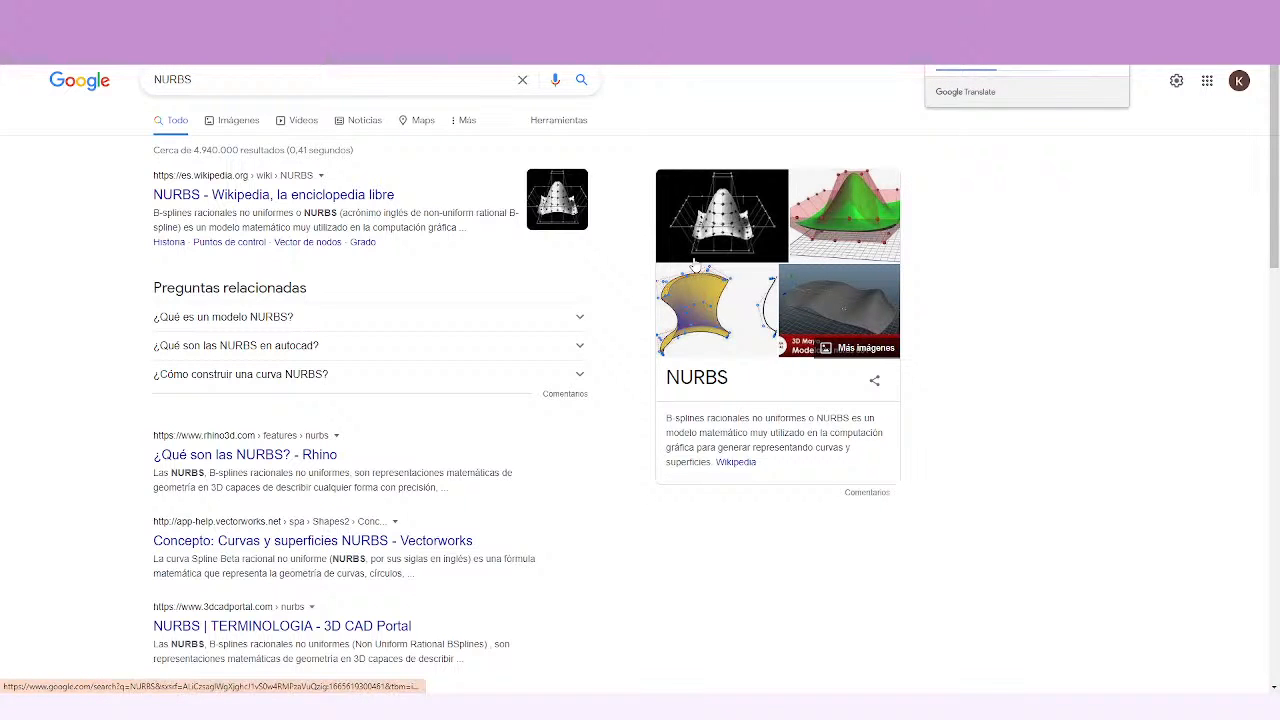
Return to the Fillet Curve manual page and review the Method descriptions, the Outputs section and the first example's node setup.
click(180, 12)
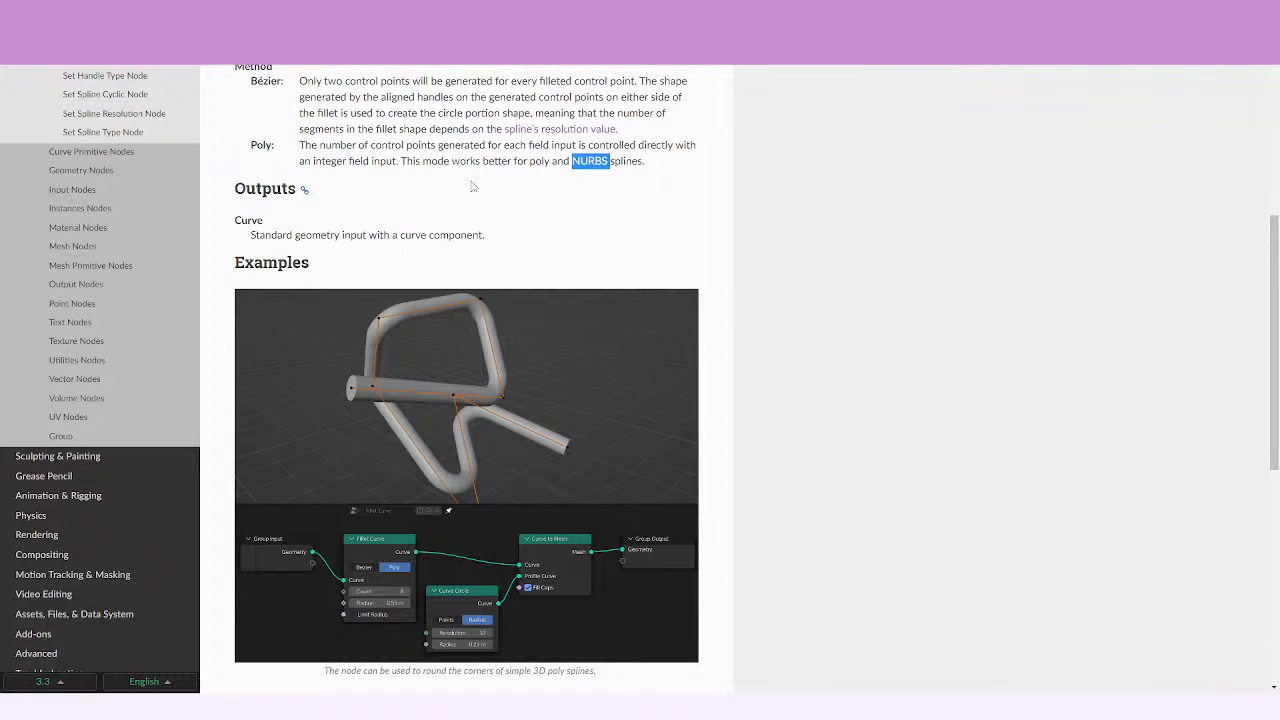
click(652, 196)
scroll(560, 176, down, 1)
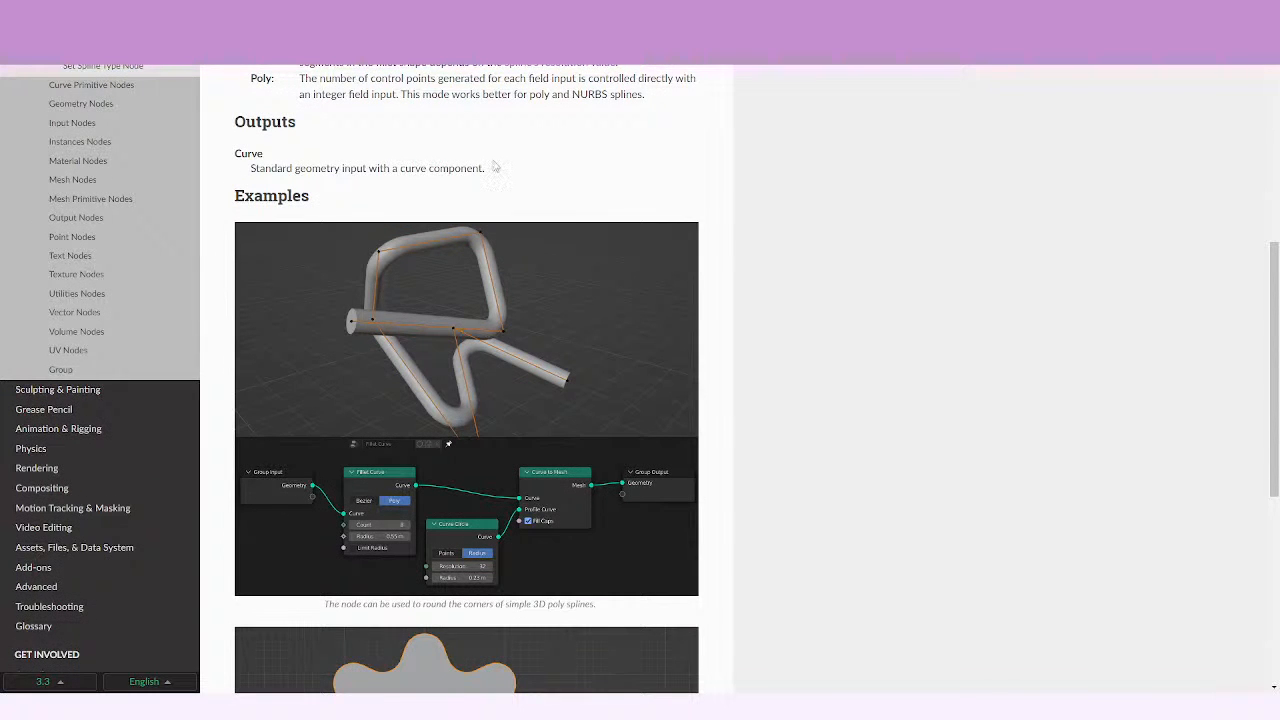
scroll(242, 238, up, 4)
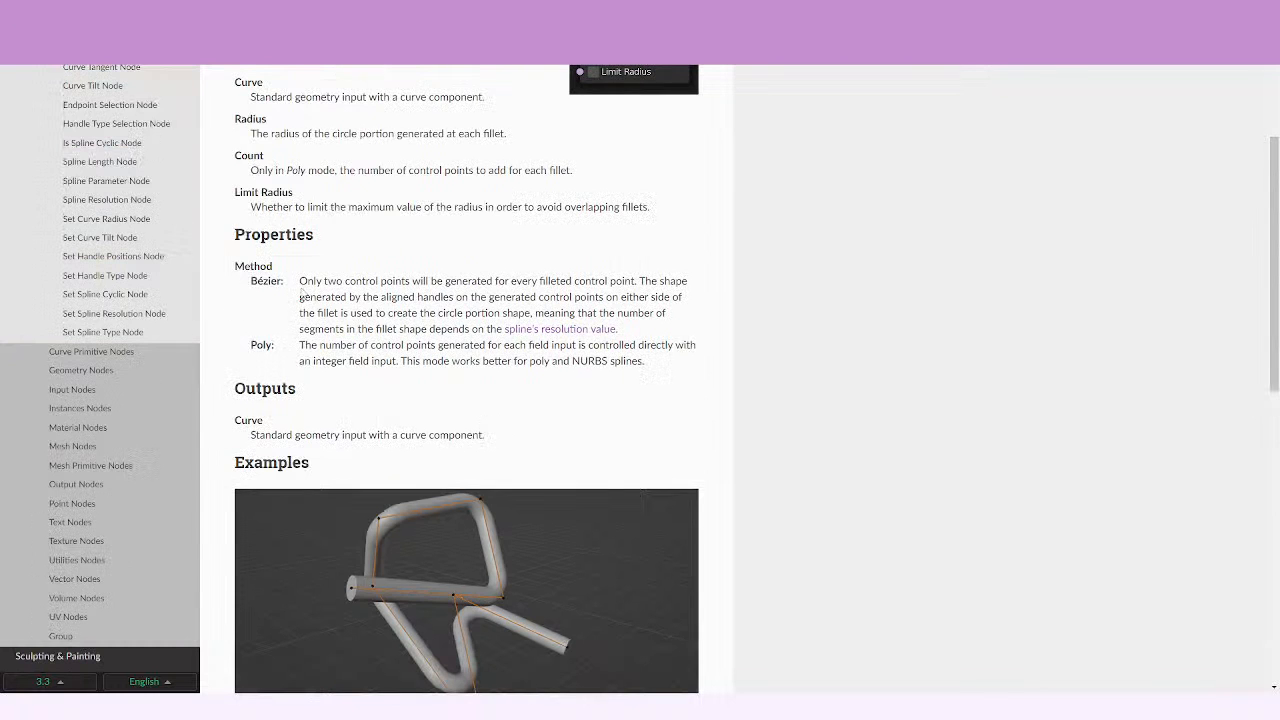
scroll(310, 288, down, 3)
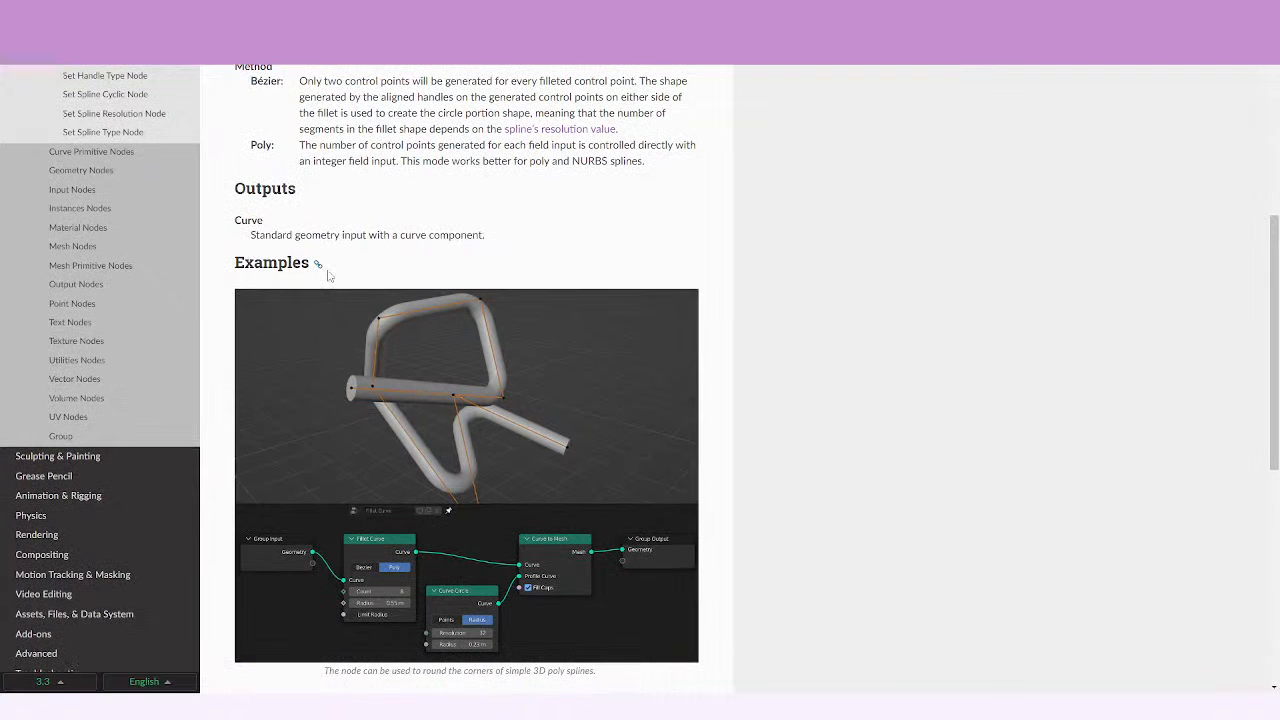
scroll(300, 230, down, 2)
scroll(268, 153, up, 1)
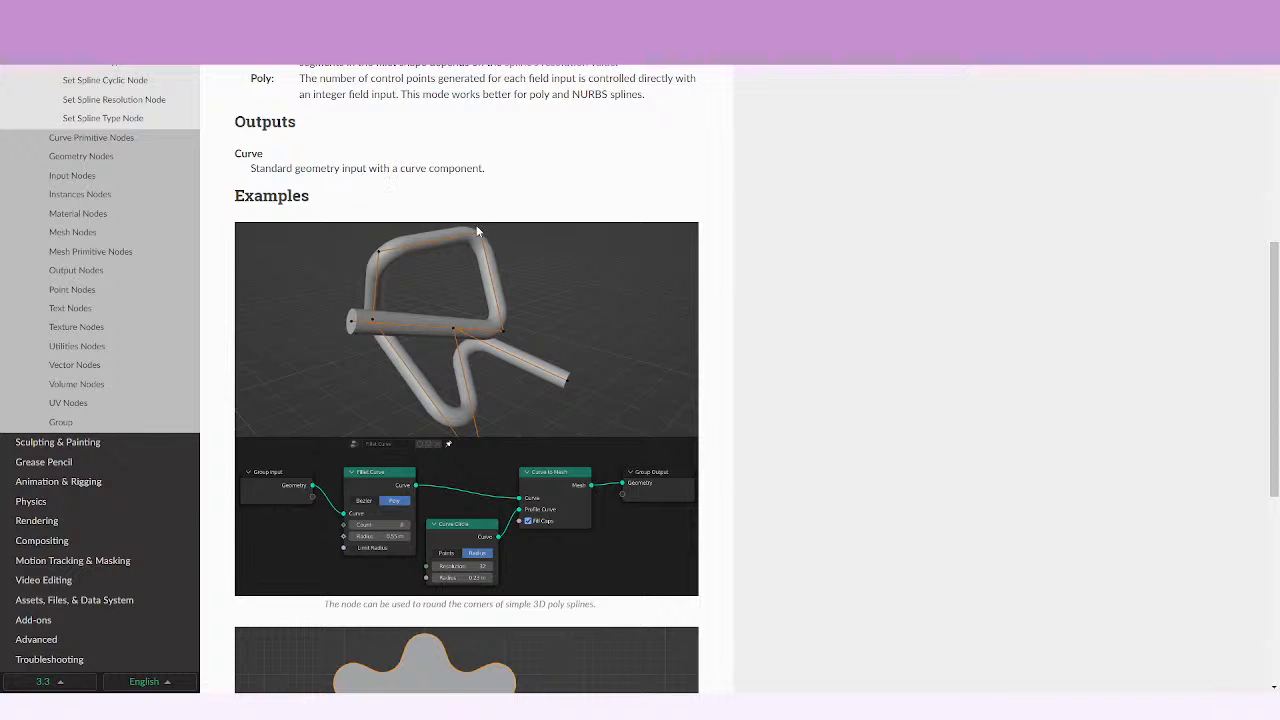
scroll(330, 418, down, 1)
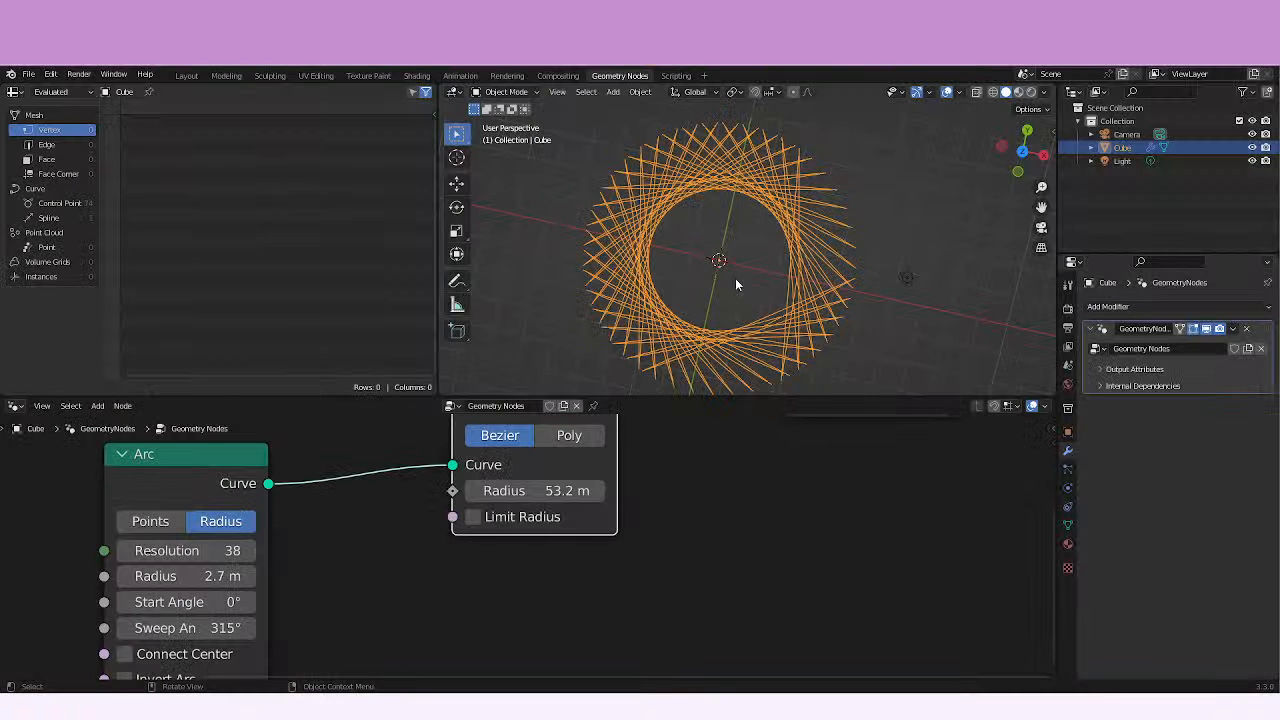
Switch back to Blender and rearrange the node tree so the Arc node sits directly beside the Fillet Curve node.
shift+middle_drag(735, 279, 708, 296)
middle_drag(783, 236, 830, 282)
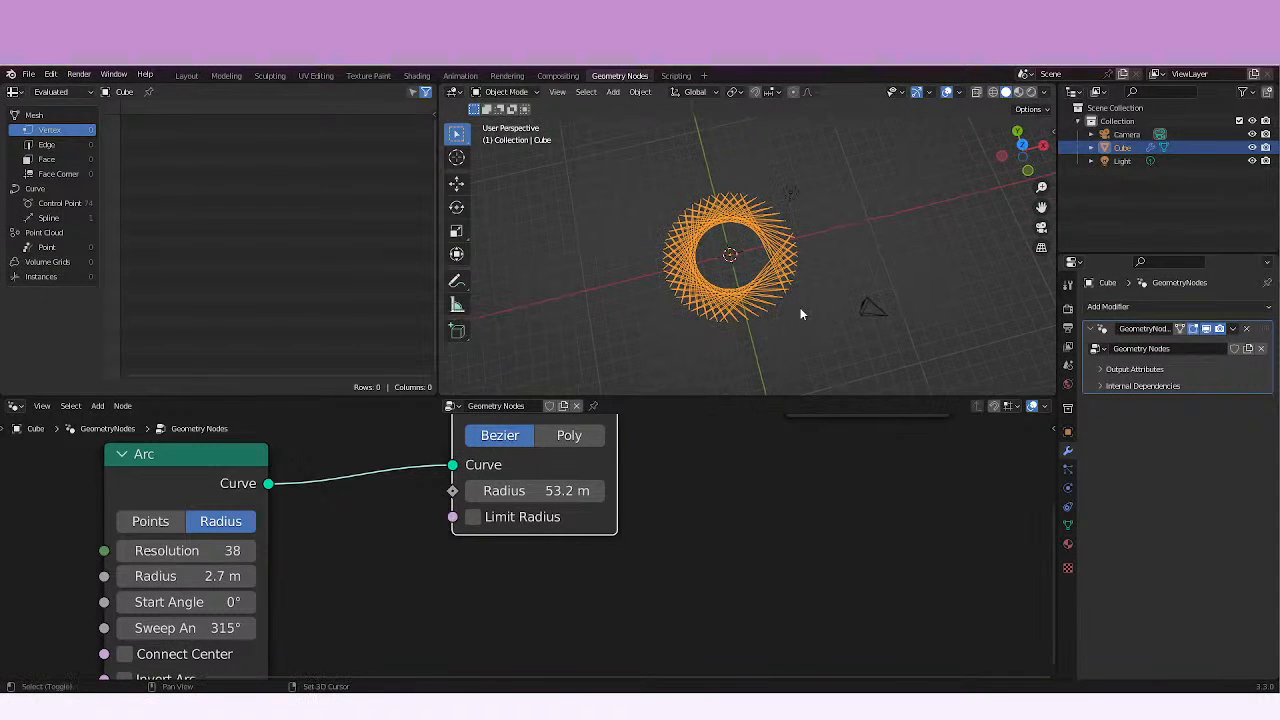
scroll(800, 314, up, 3)
middle_drag(671, 257, 803, 262)
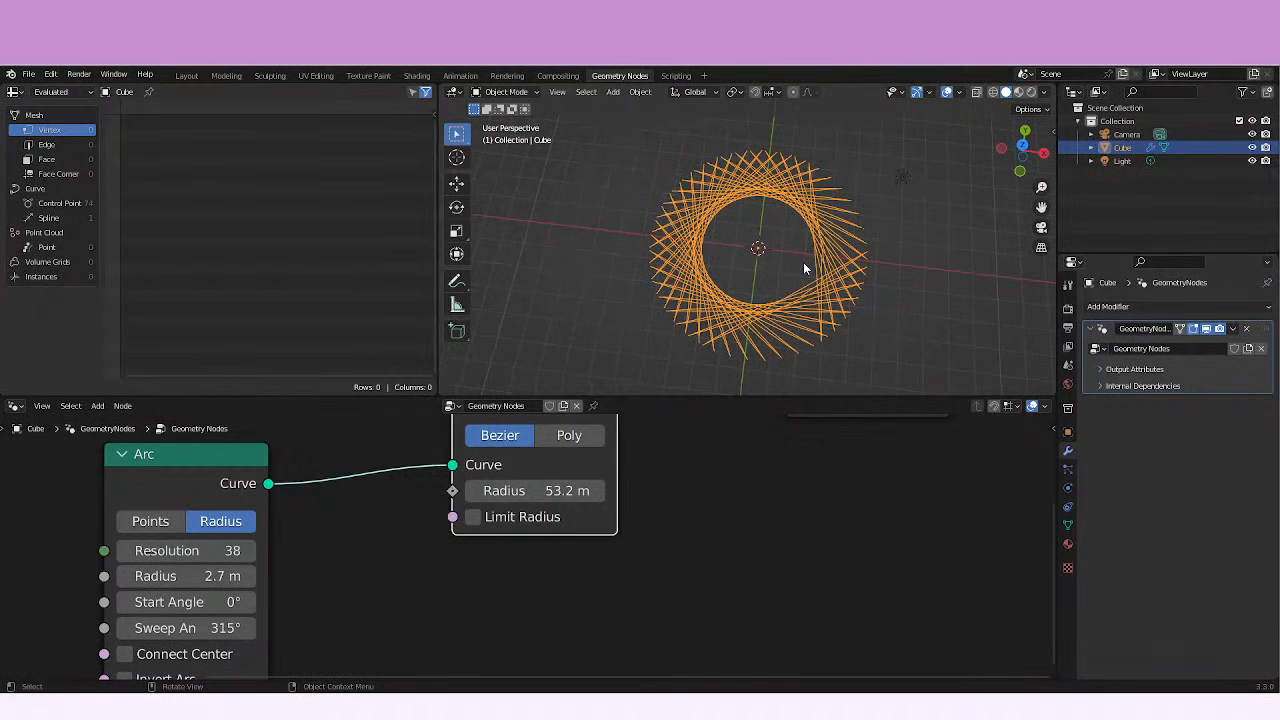
middle_drag(260, 458, 303, 583)
drag(272, 582, 403, 447)
drag(555, 494, 672, 464)
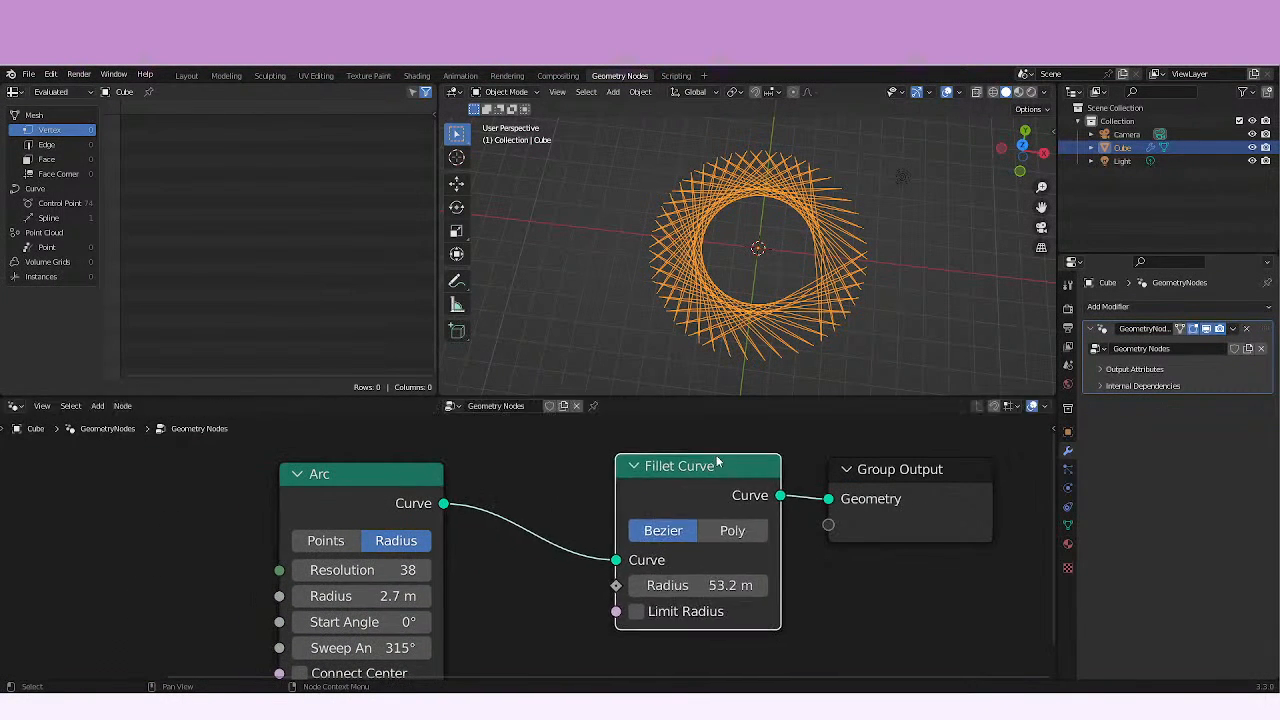
drag(397, 487, 562, 532)
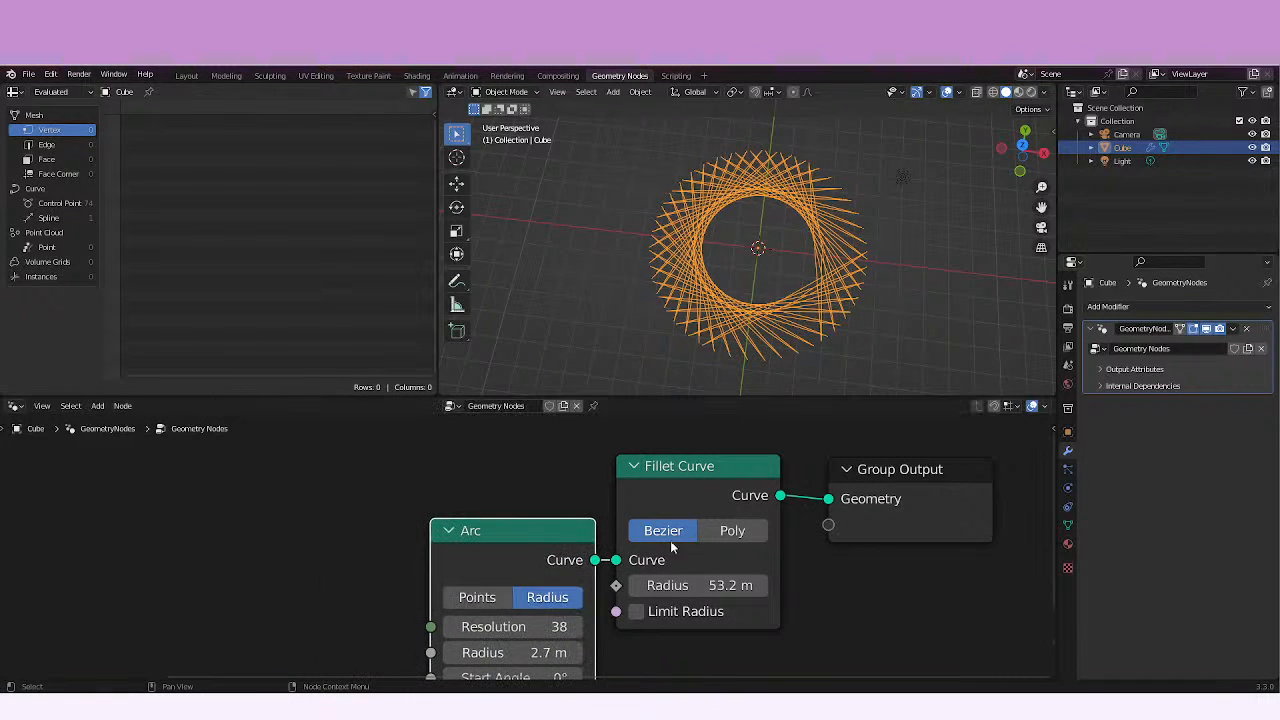
middle_drag(789, 560, 752, 528)
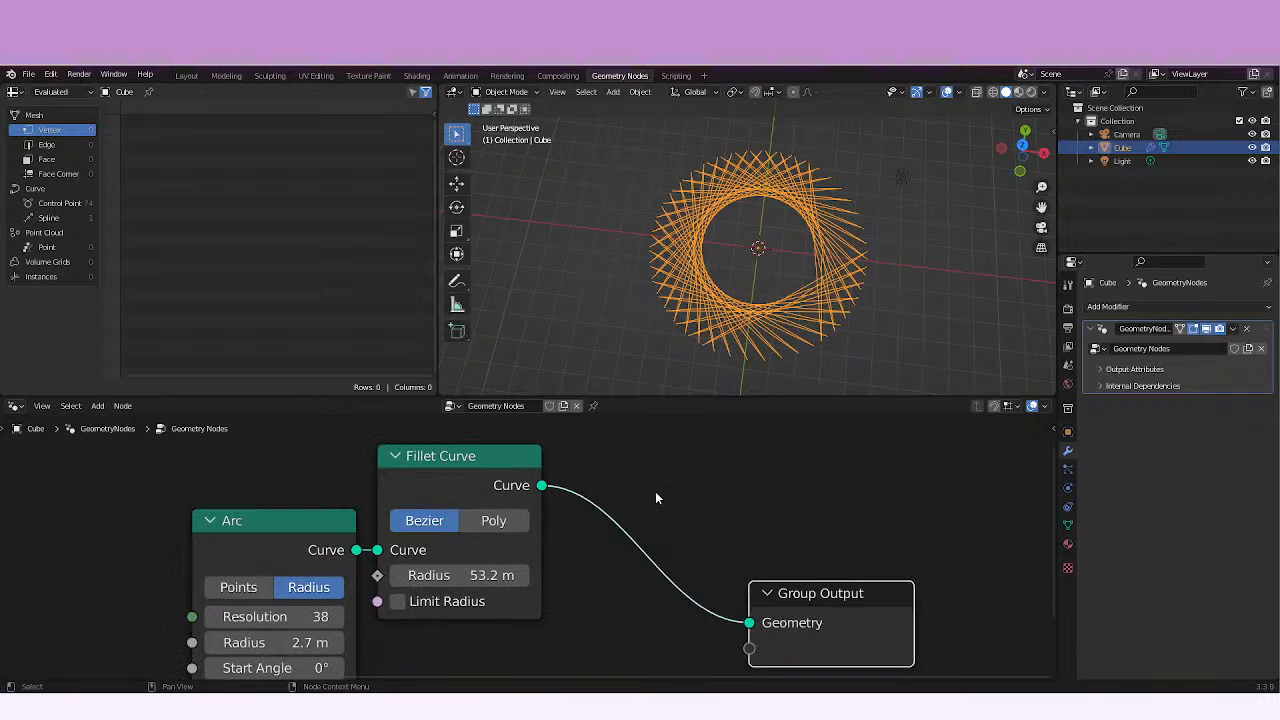
middle_drag(655, 491, 701, 426)
Move the Group Output node down and away from Fillet Curve to make room for another node between them.
drag(869, 513, 898, 538)
drag(881, 537, 909, 593)
click(909, 593)
scroll(620, 542, down, 3)
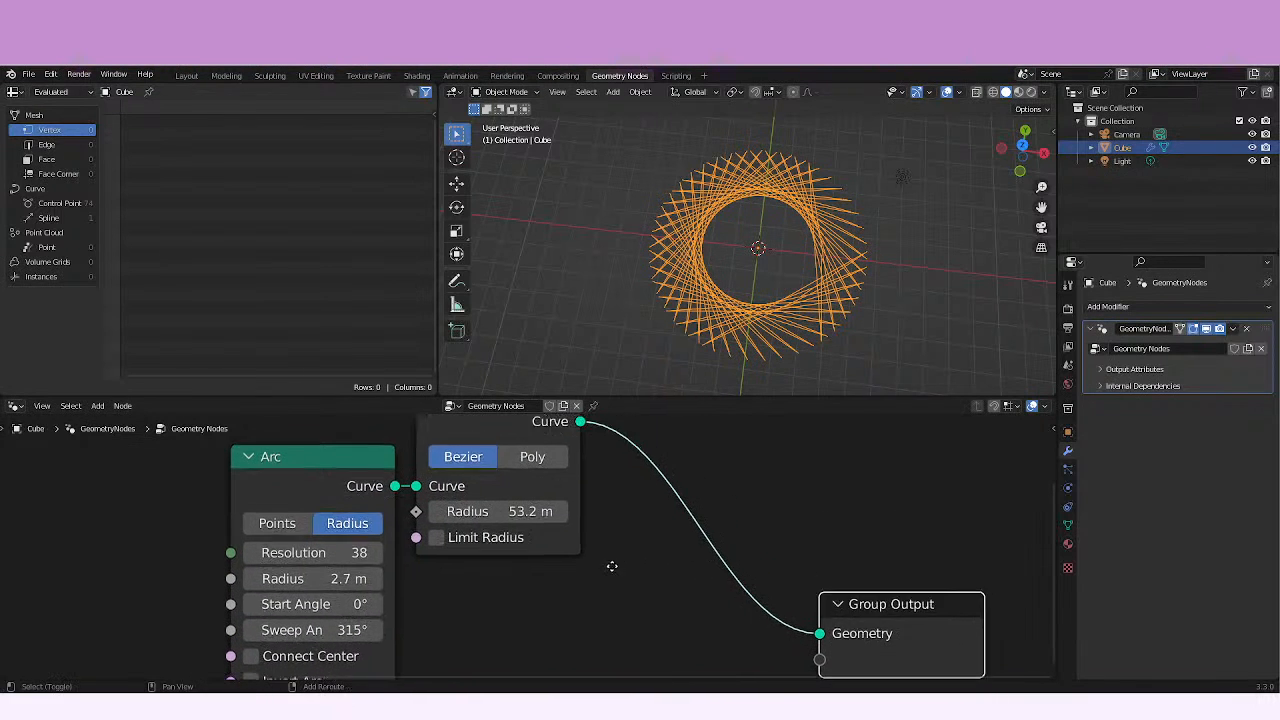
scroll(563, 666, down, 2)
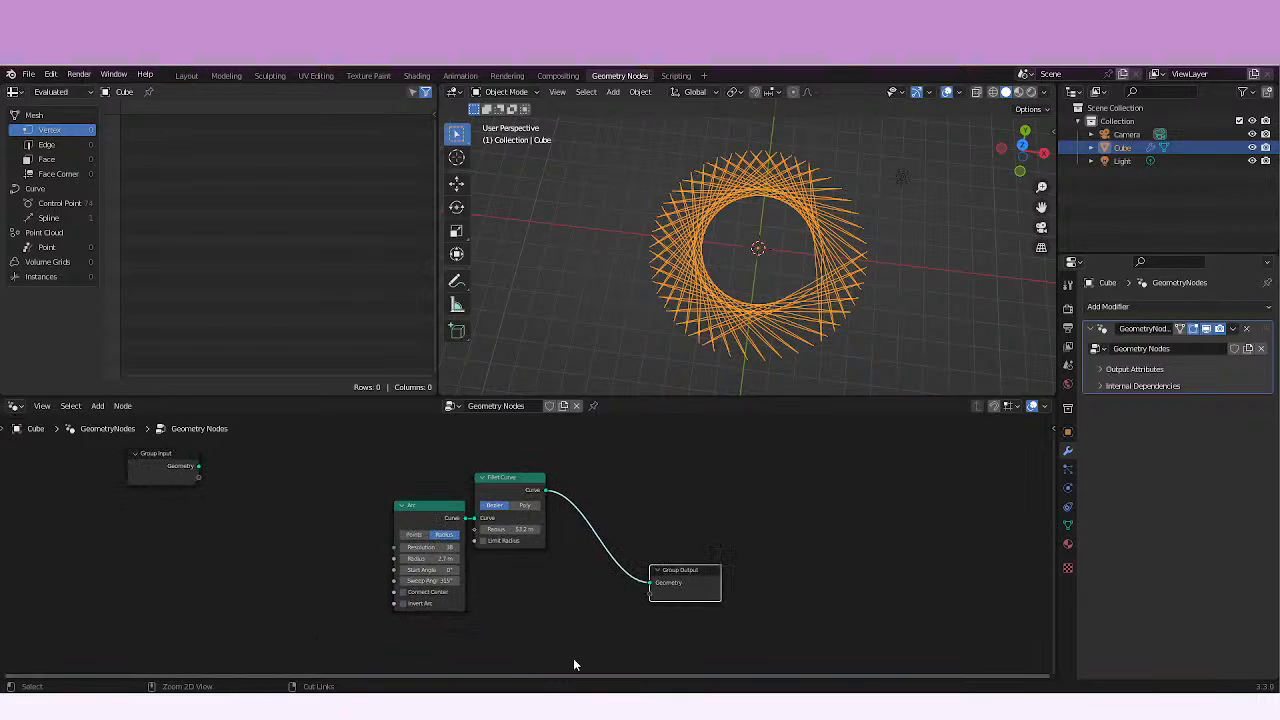
middle_drag(574, 660, 629, 596)
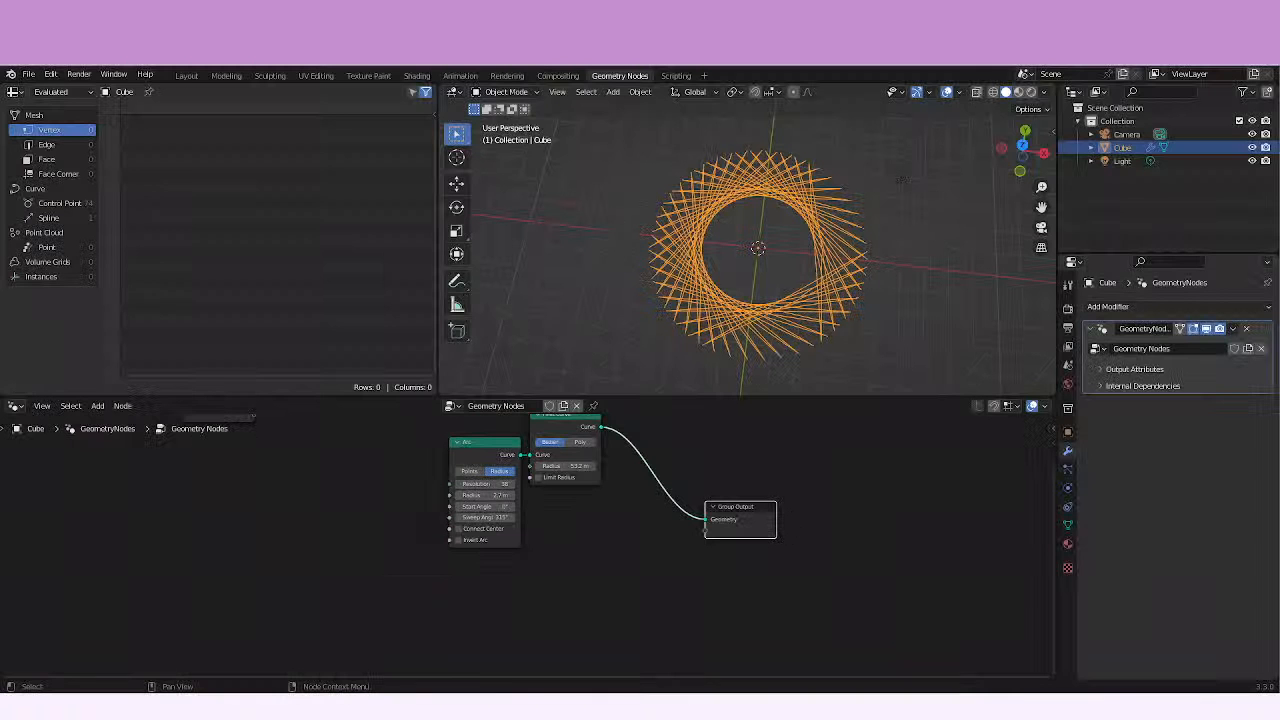
middle_drag(709, 535, 549, 558)
drag(549, 558, 718, 514)
Add a Curve to Mesh node on the link between Fillet Curve and Group Output.
key(shift+a)
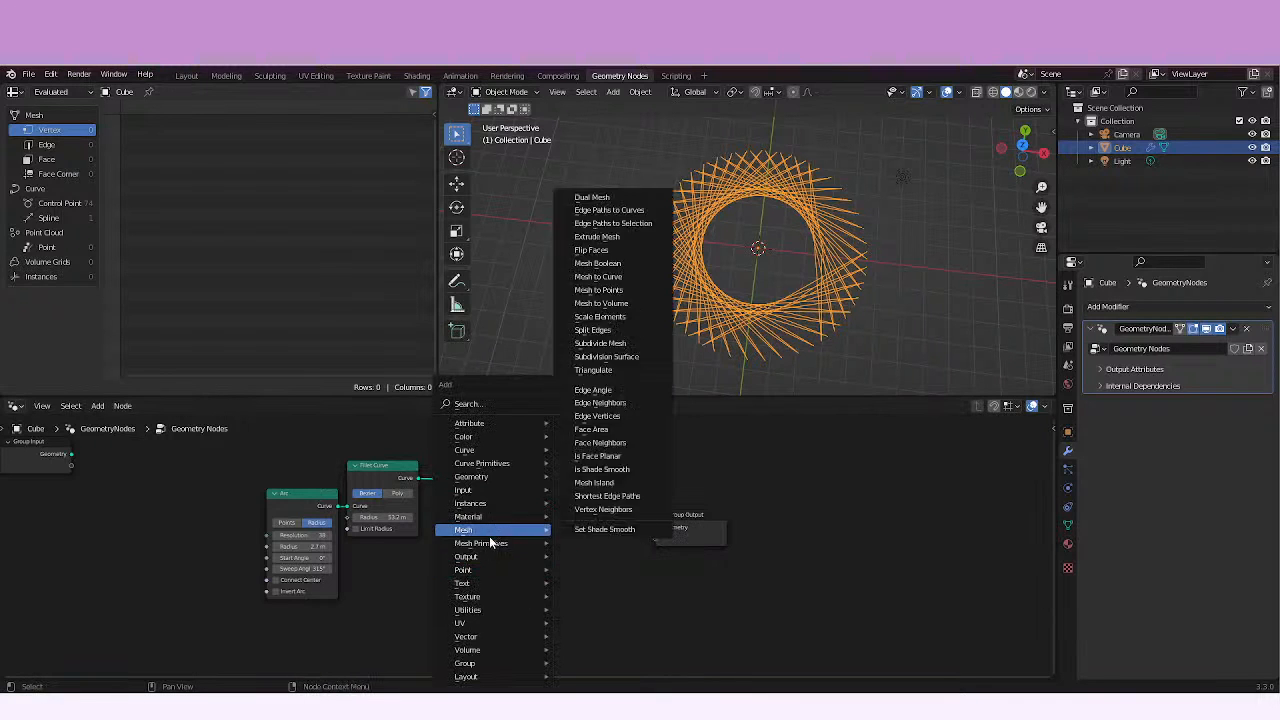
mouse_move(510, 450)
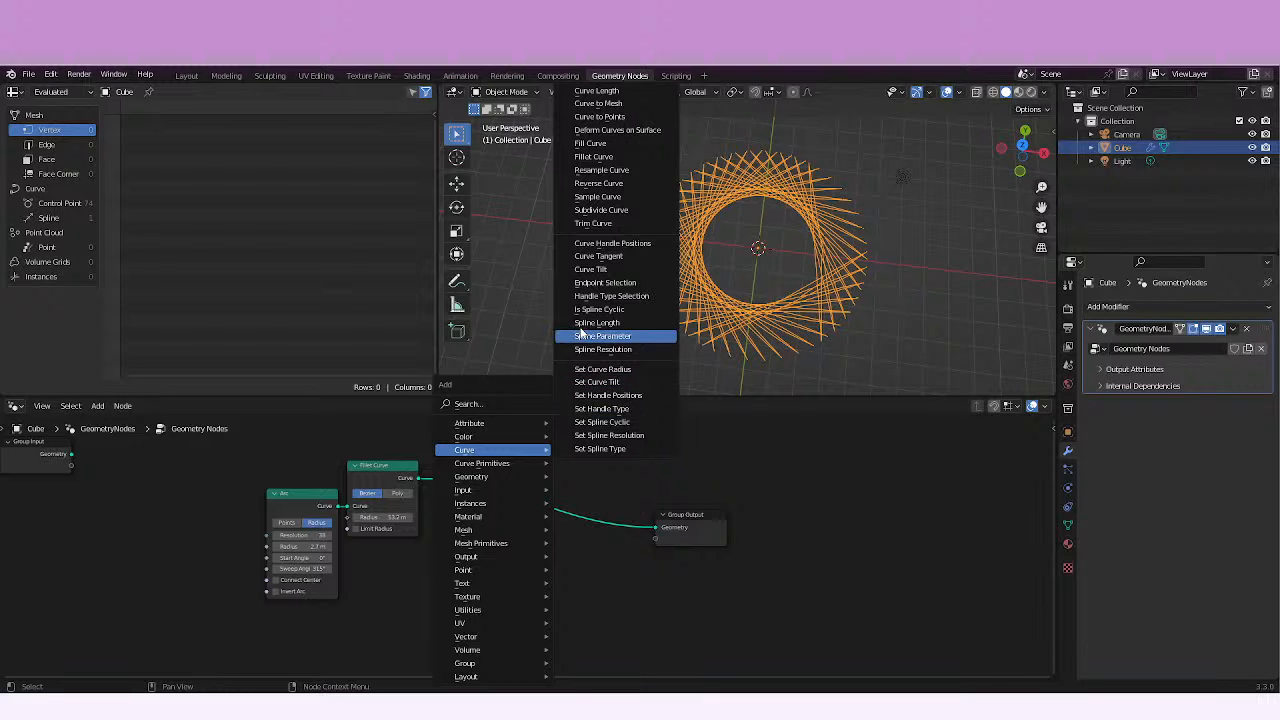
click(598, 103)
click(524, 486)
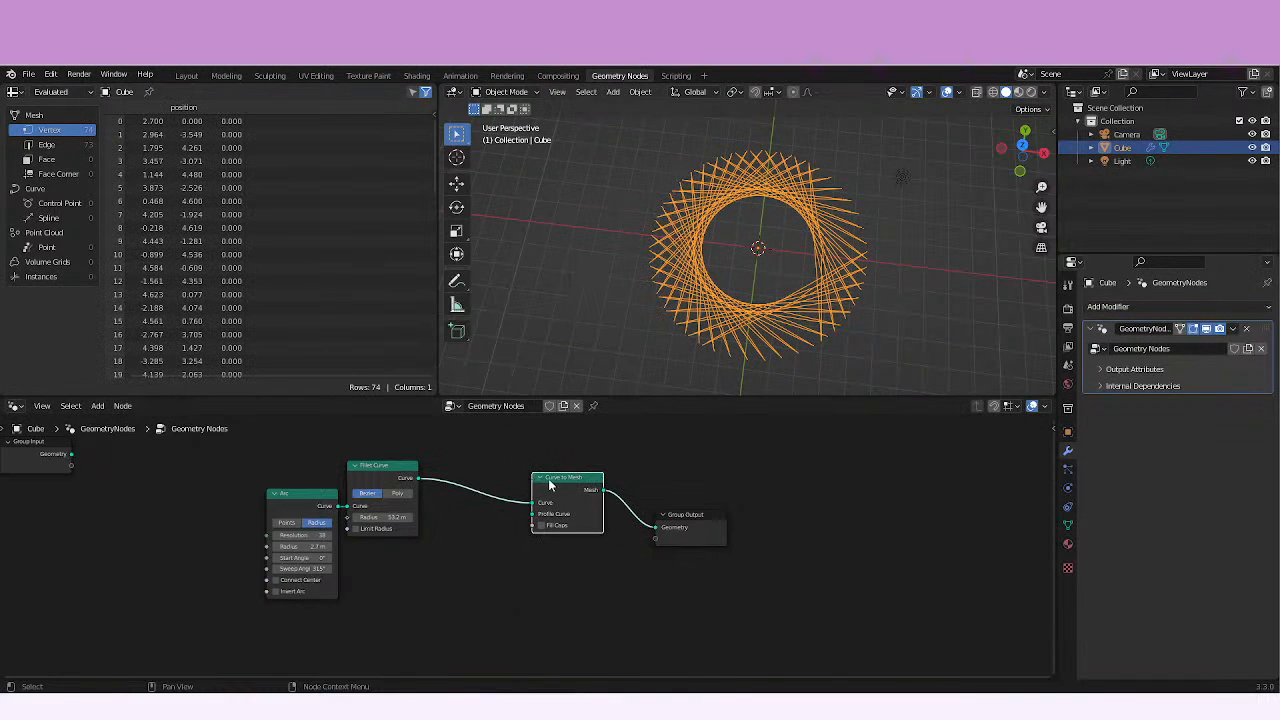
middle_drag(524, 486, 625, 536)
scroll(463, 560, up, 3)
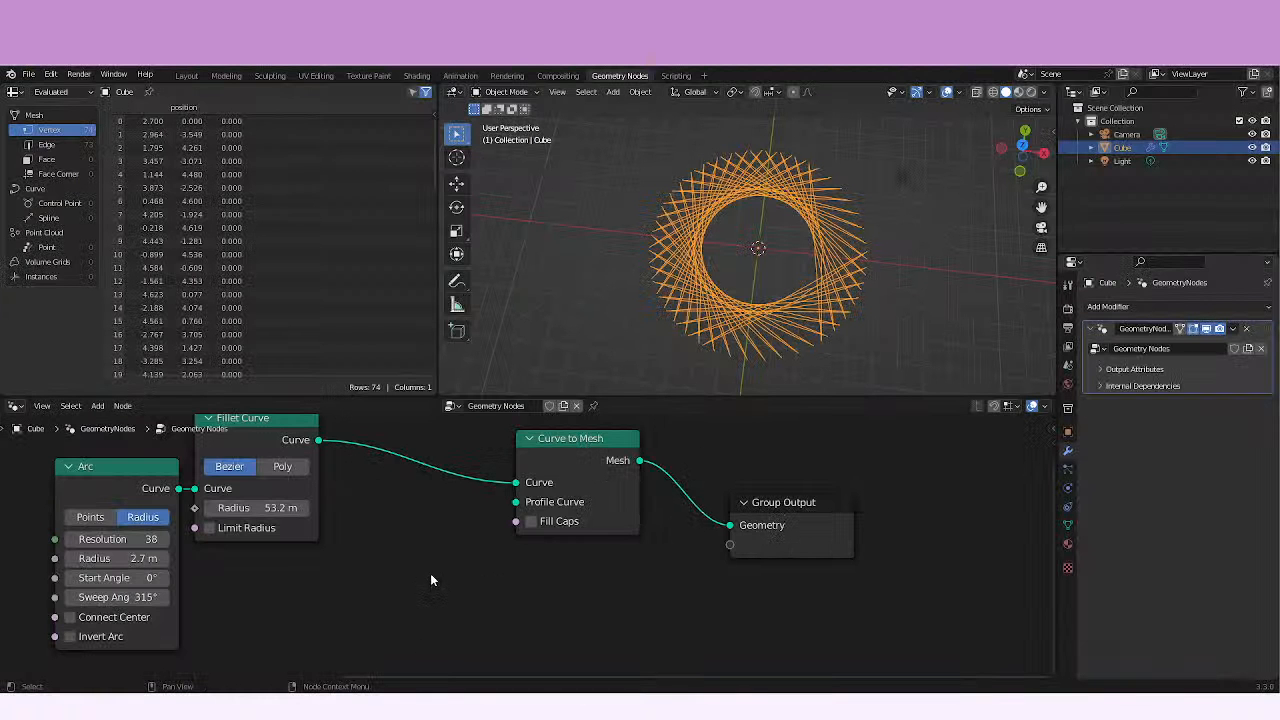
Add a Curve Circle node and connect its Curve output to the Profile Curve input of Curve to Mesh.
middle_drag(430, 573, 449, 569)
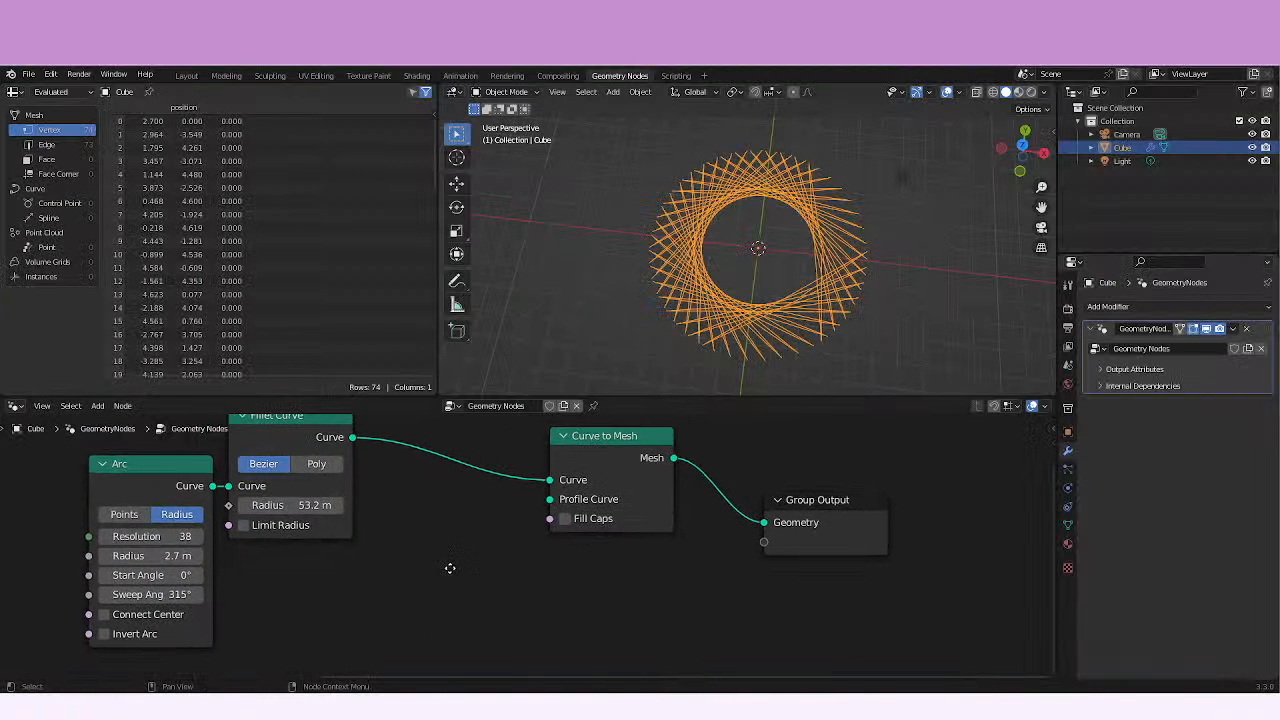
key(shift+a)
mouse_move(417, 572)
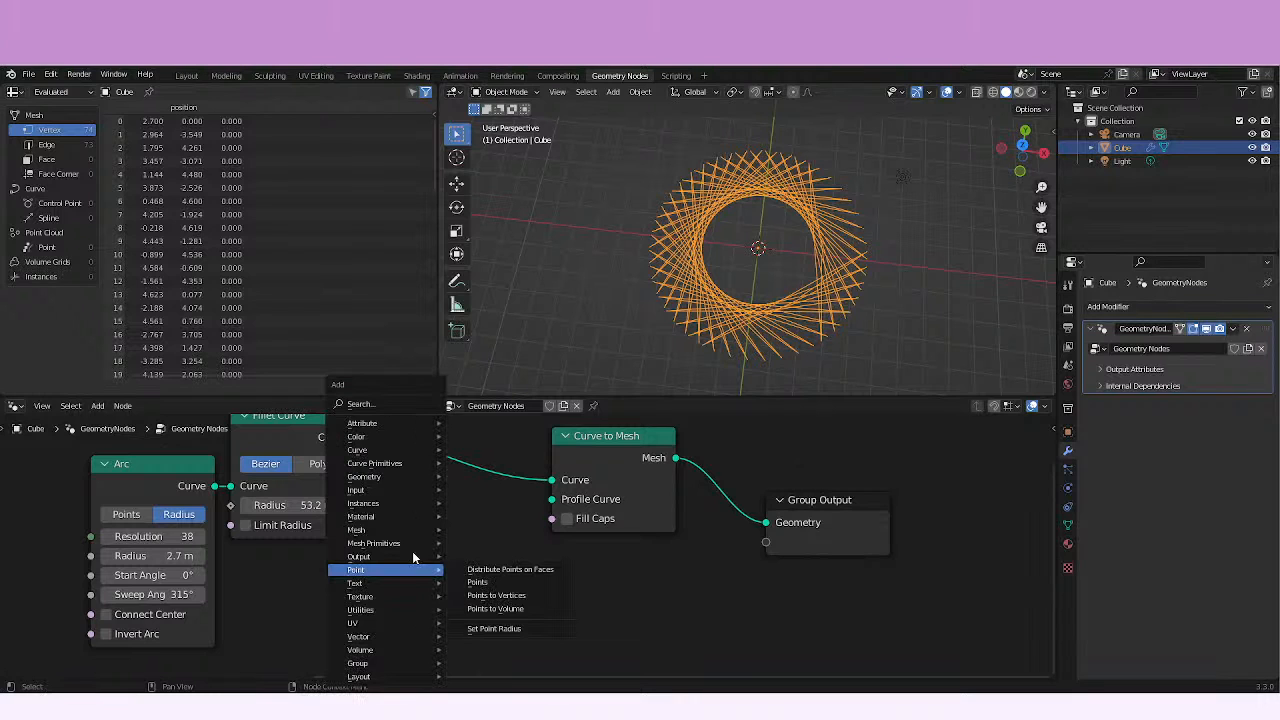
mouse_move(400, 463)
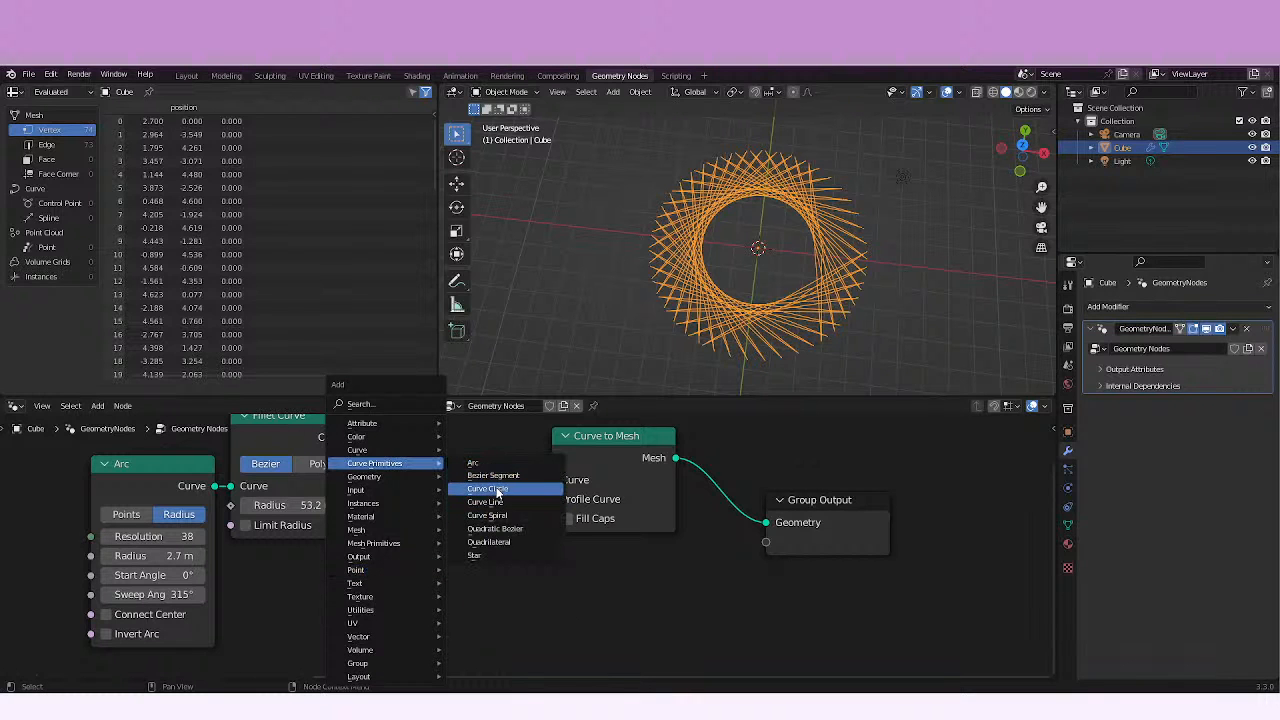
click(497, 492)
click(455, 598)
drag(452, 600, 553, 509)
Examine the swept mesh of the filleted arc from the side and from several other angles.
middle_drag(752, 338, 775, 245)
shift+middle_drag(795, 285, 703, 304)
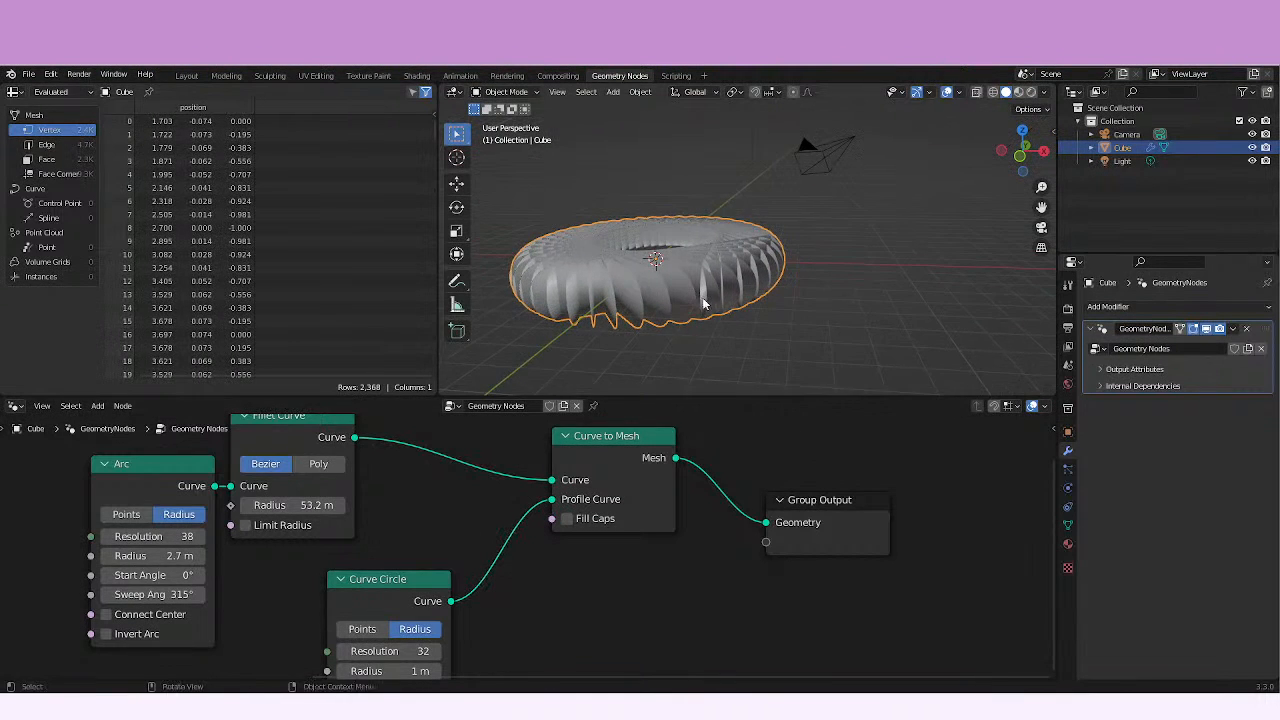
scroll(709, 295, up, 3)
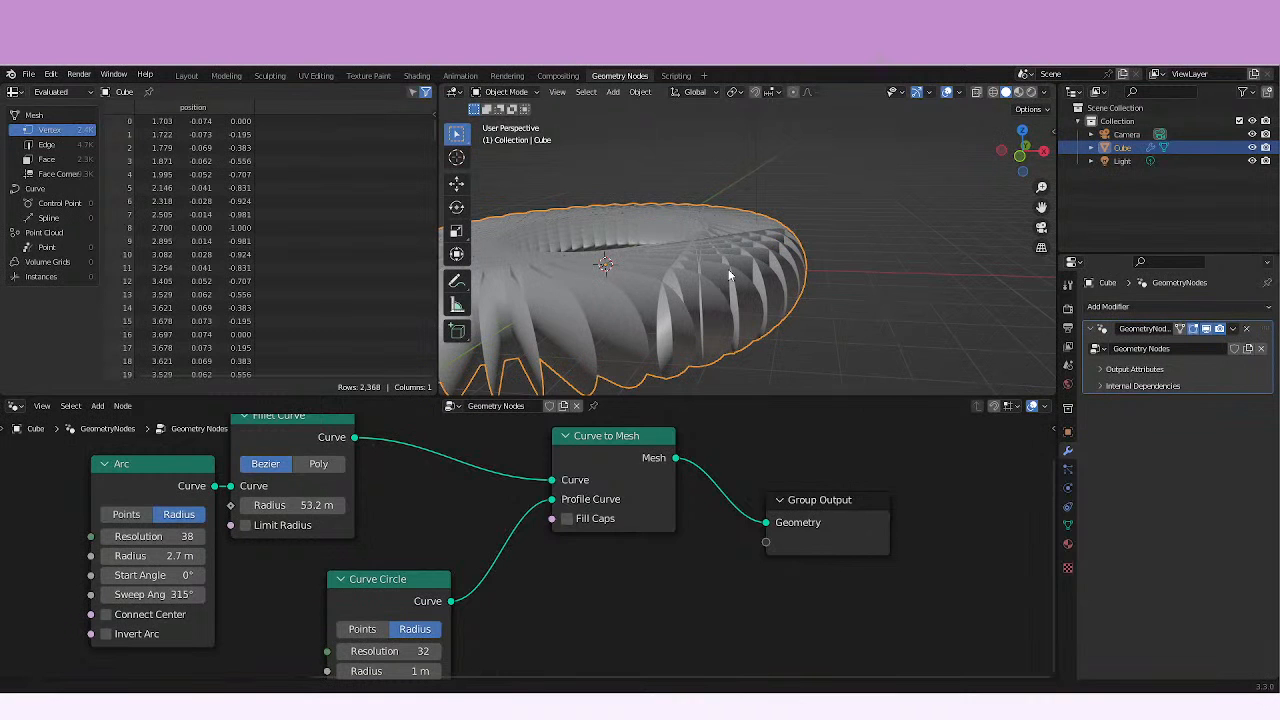
middle_drag(728, 269, 640, 322)
scroll(718, 283, up, 3)
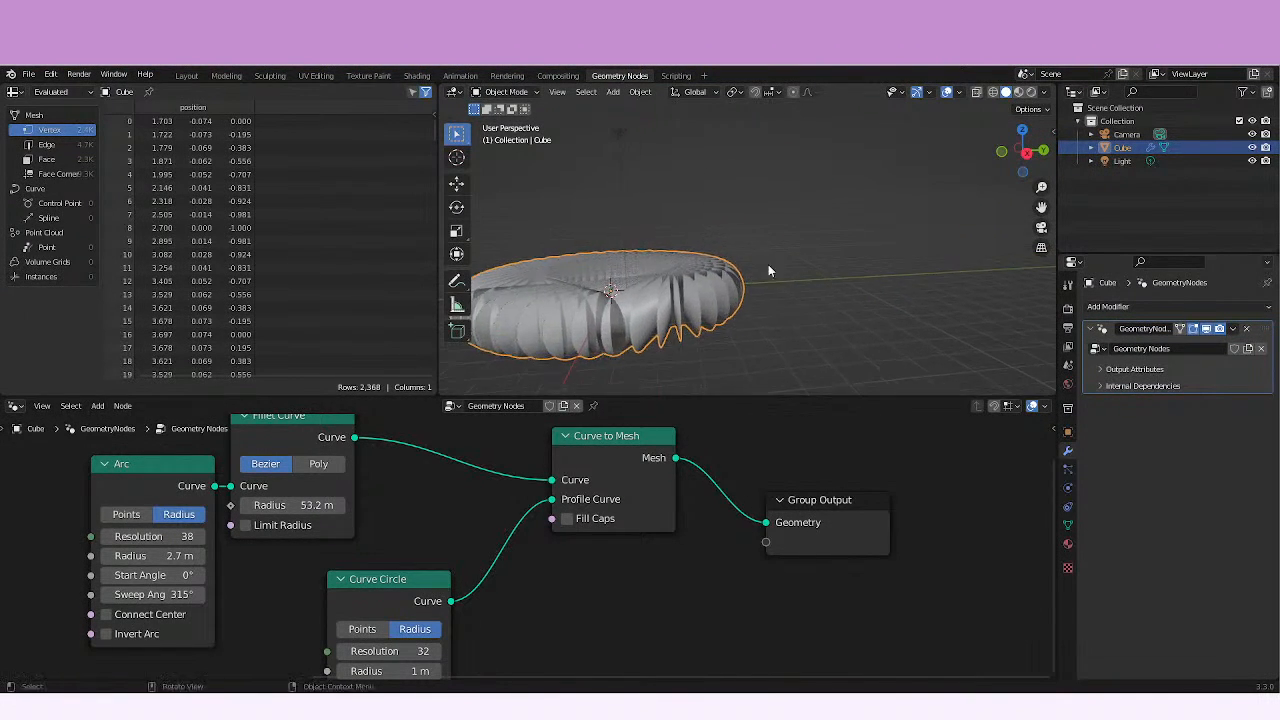
middle_drag(768, 270, 567, 320)
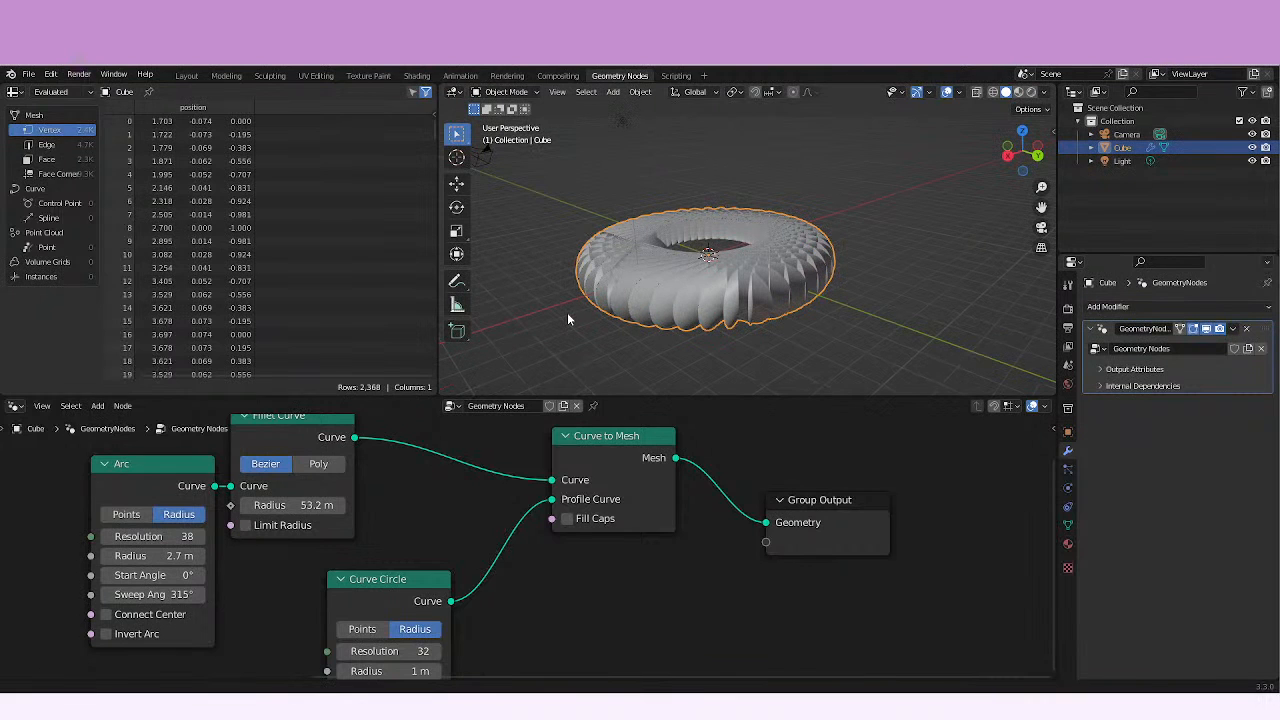
scroll(567, 318, up, 2)
Place the Curve Circle node closer to Curve to Mesh, try its Points mode, return to Radius mode and set its resolution to 4.
drag(435, 572, 507, 508)
click(434, 573)
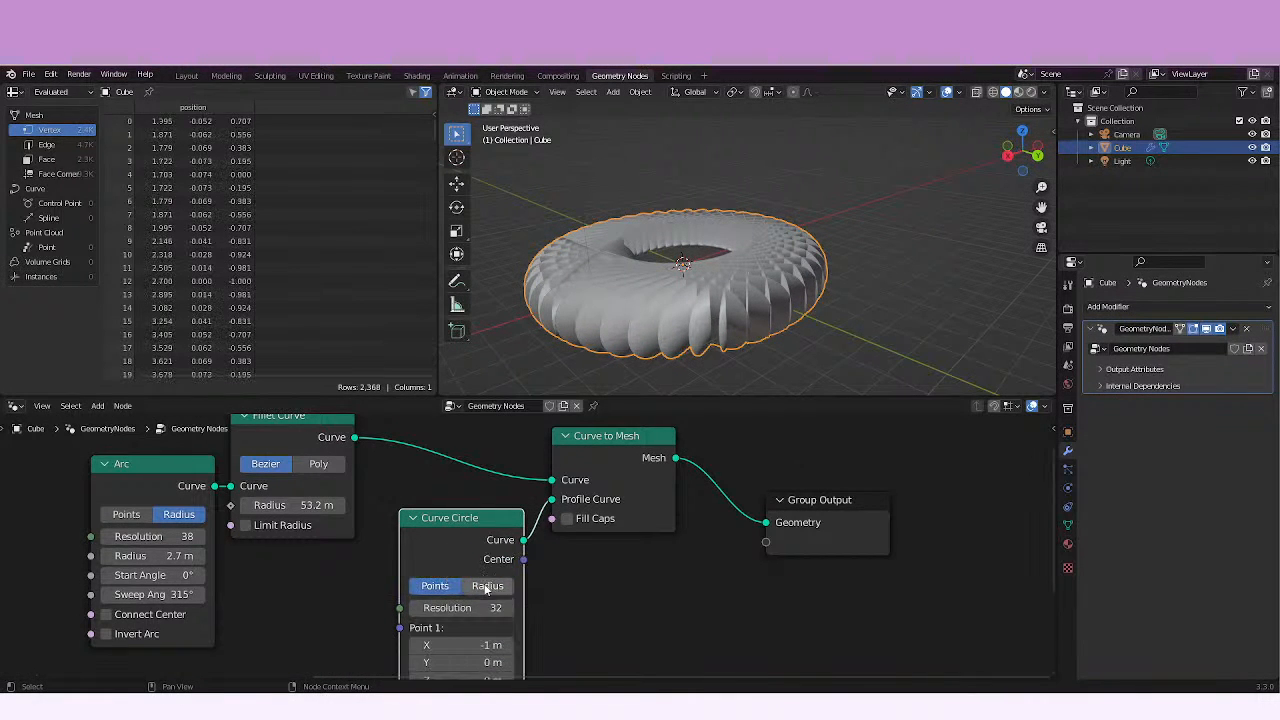
click(487, 586)
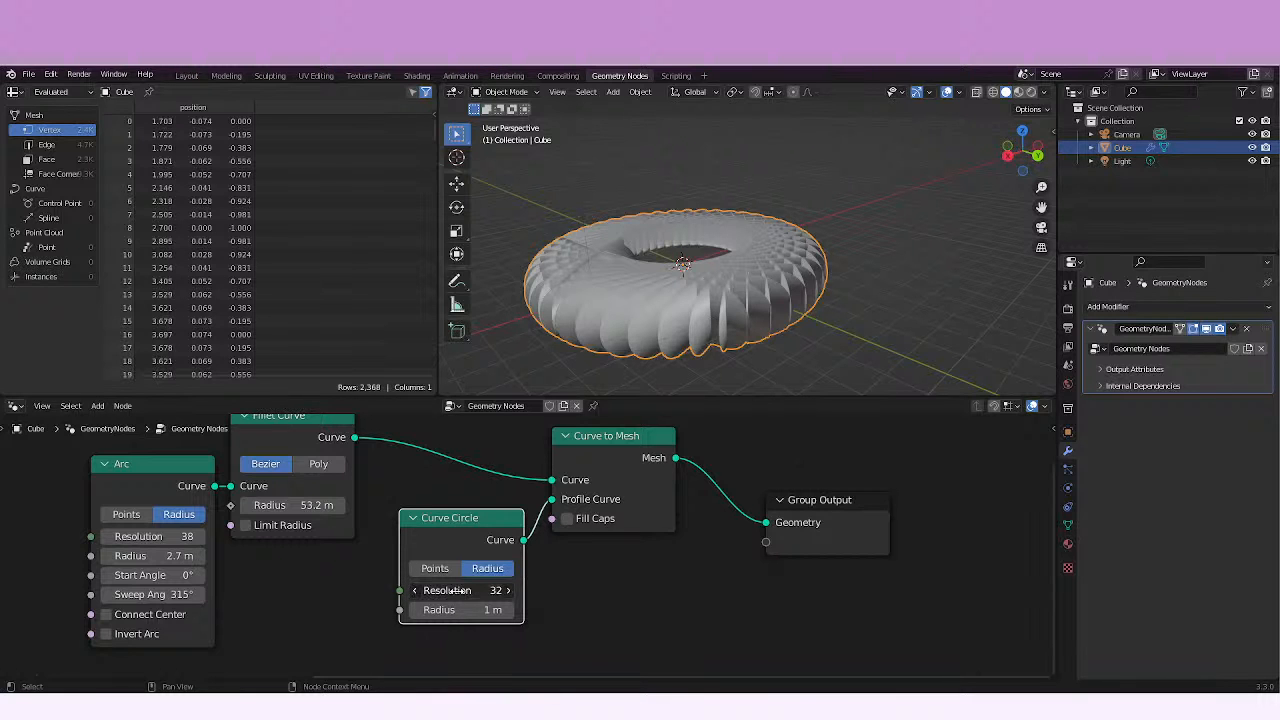
drag(447, 590, 372, 584)
mouse_move(653, 350)
middle_down()
mouse_move(645, 386)
mouse_move(644, 370)
middle_up()
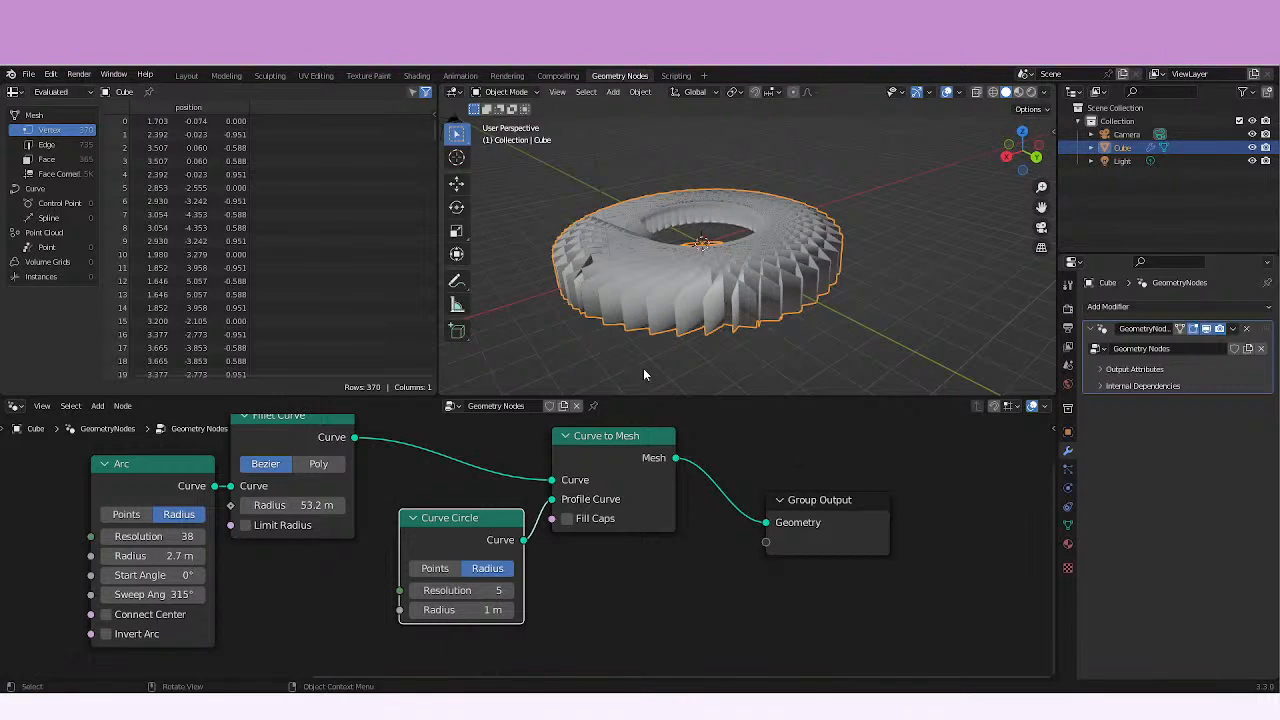
click(415, 590)
middle_drag(640, 245, 696, 365)
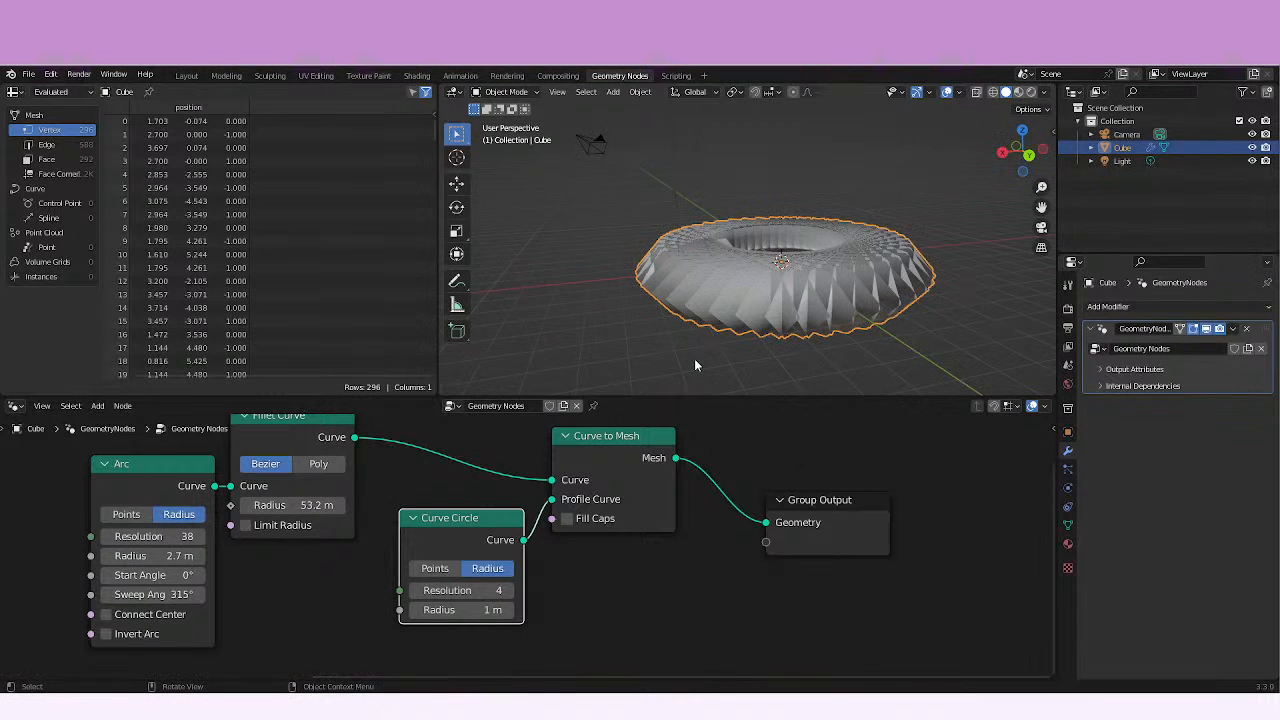
Set the Curve Circle's radius to 0.3 m and inspect the thinner tubes.
mouse_move(420, 609)
mouse_down()
mouse_move(480, 609)
mouse_move(430, 609)
mouse_up()
middle_drag(720, 330, 691, 386)
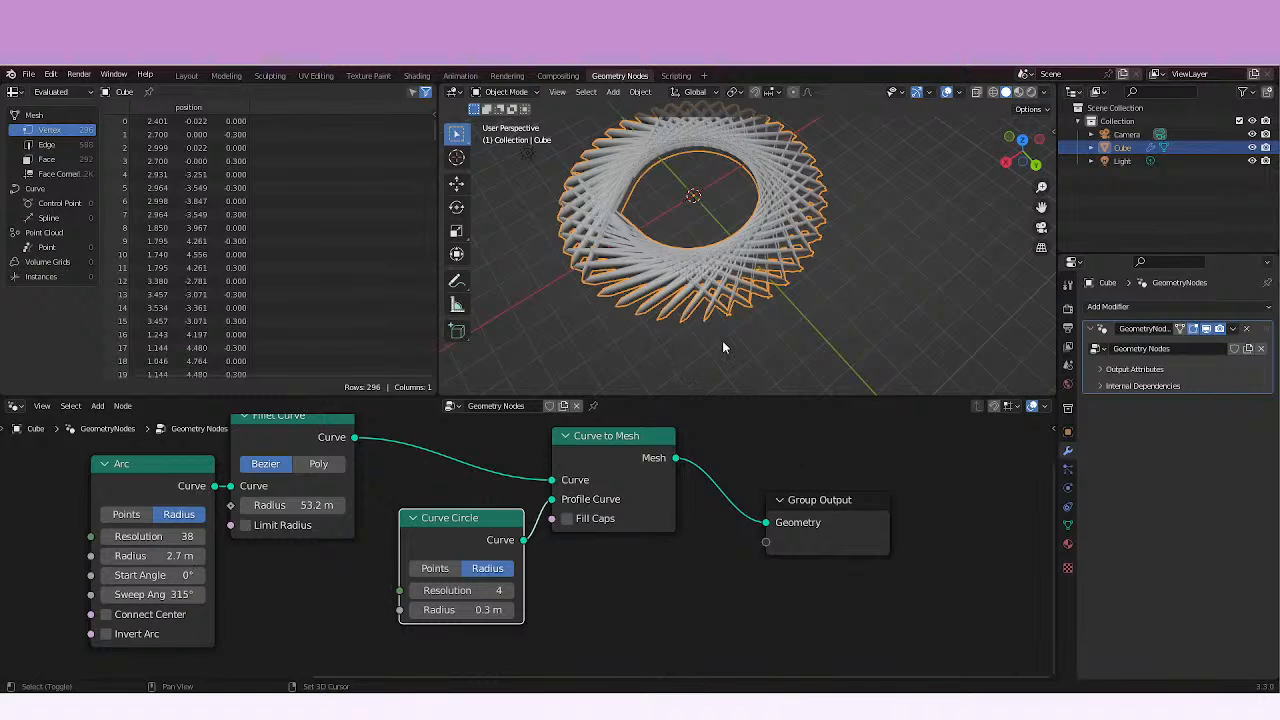
shift+middle_drag(723, 342, 735, 368)
Set the Fillet Curve radius to 26.6 m and the Arc resolution to 11, and inspect the mesh.
mouse_move(151, 537)
mouse_down()
mouse_move(235, 532)
mouse_move(128, 528)
mouse_move(168, 527)
mouse_up()
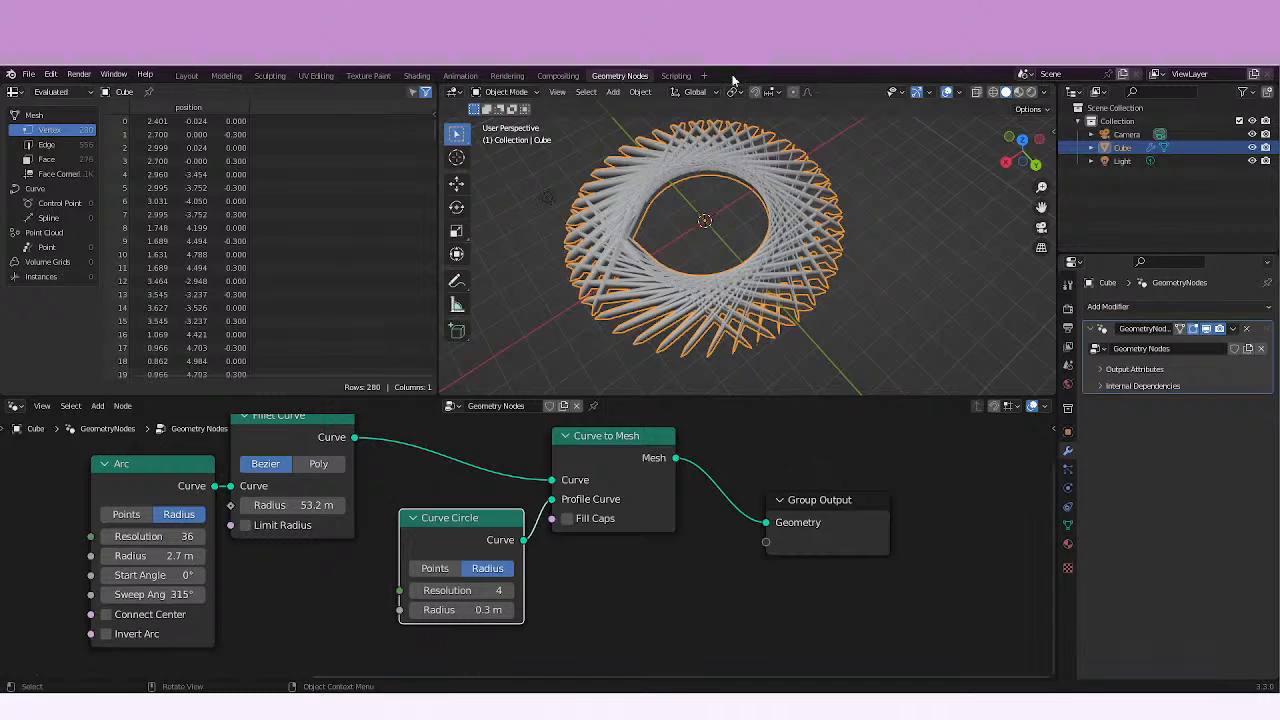
drag(305, 505, 131, 527)
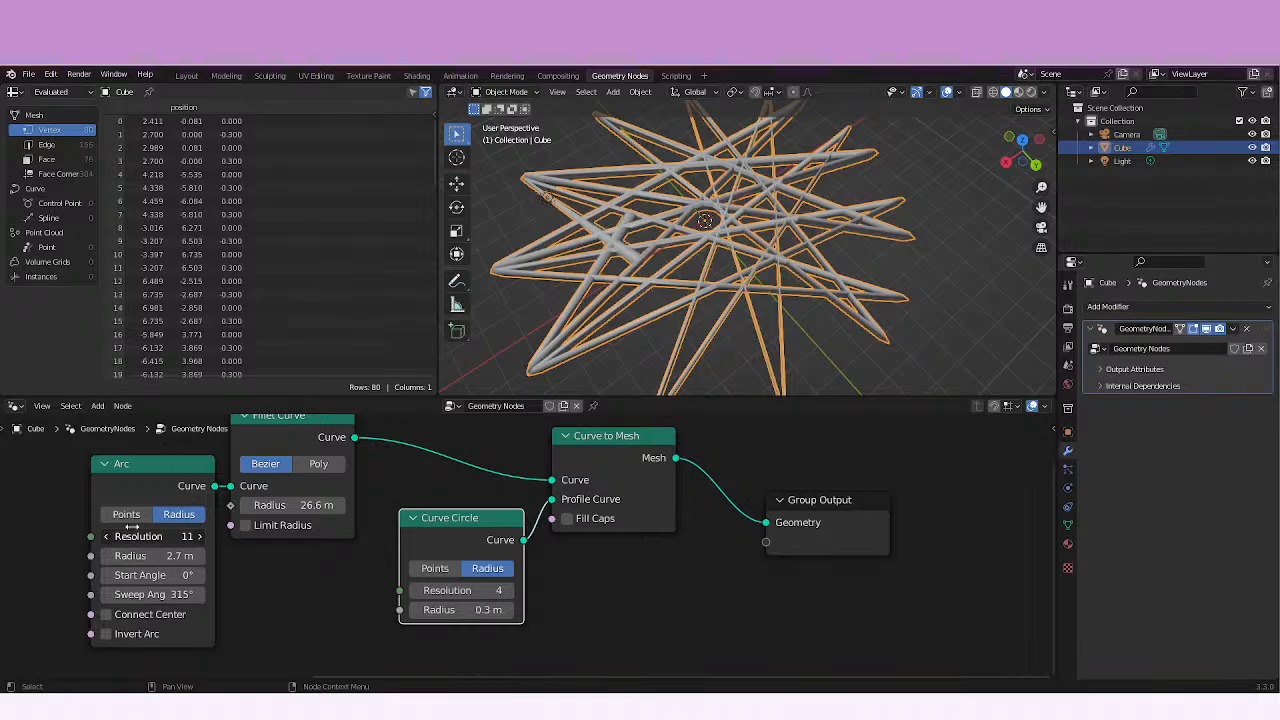
middle_drag(657, 368, 684, 456)
shift+middle_drag(698, 360, 704, 431)
mouse_move(690, 332)
shift+middle_down()
mouse_move(691, 371)
mouse_move(673, 350)
shift+middle_up()
shift+middle_drag(688, 291, 624, 300)
scroll(624, 300, up, 3)
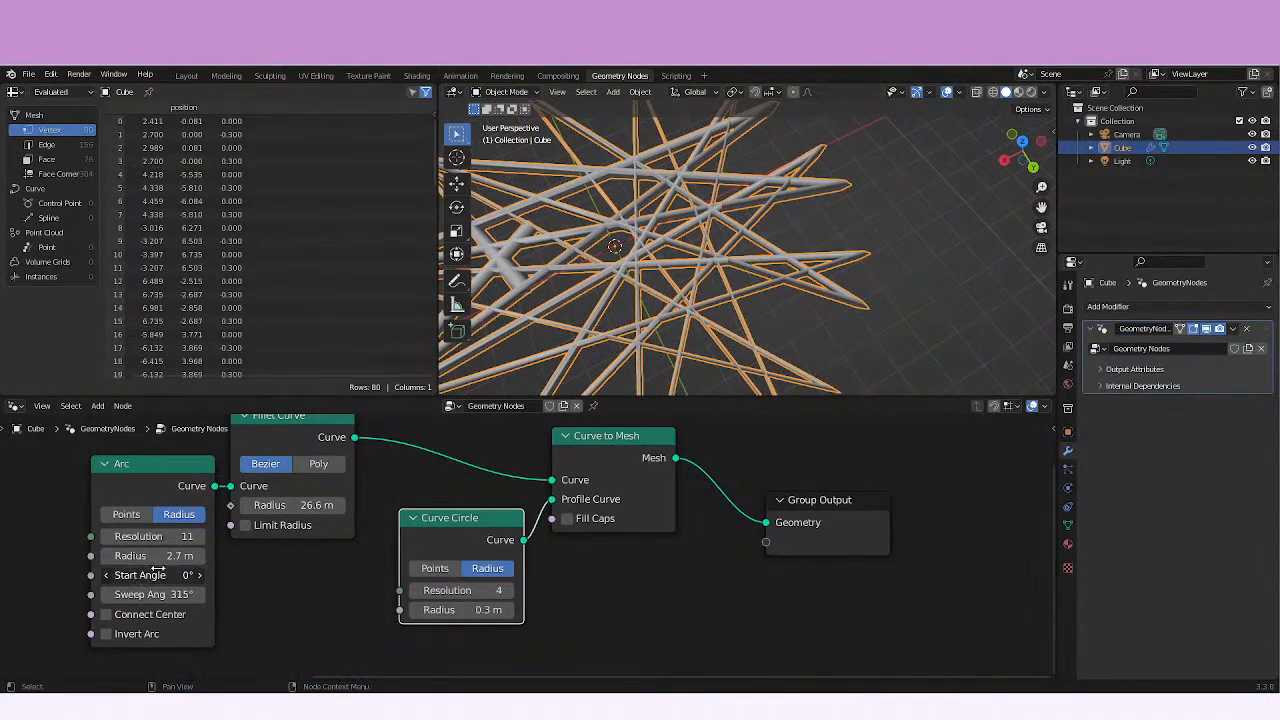
Set the Arc's start angle to 53.3° and sweep angle to 219°, and enable Connect Center.
drag(154, 571, 469, 523)
drag(190, 594, 9, 548)
middle_drag(801, 328, 752, 282)
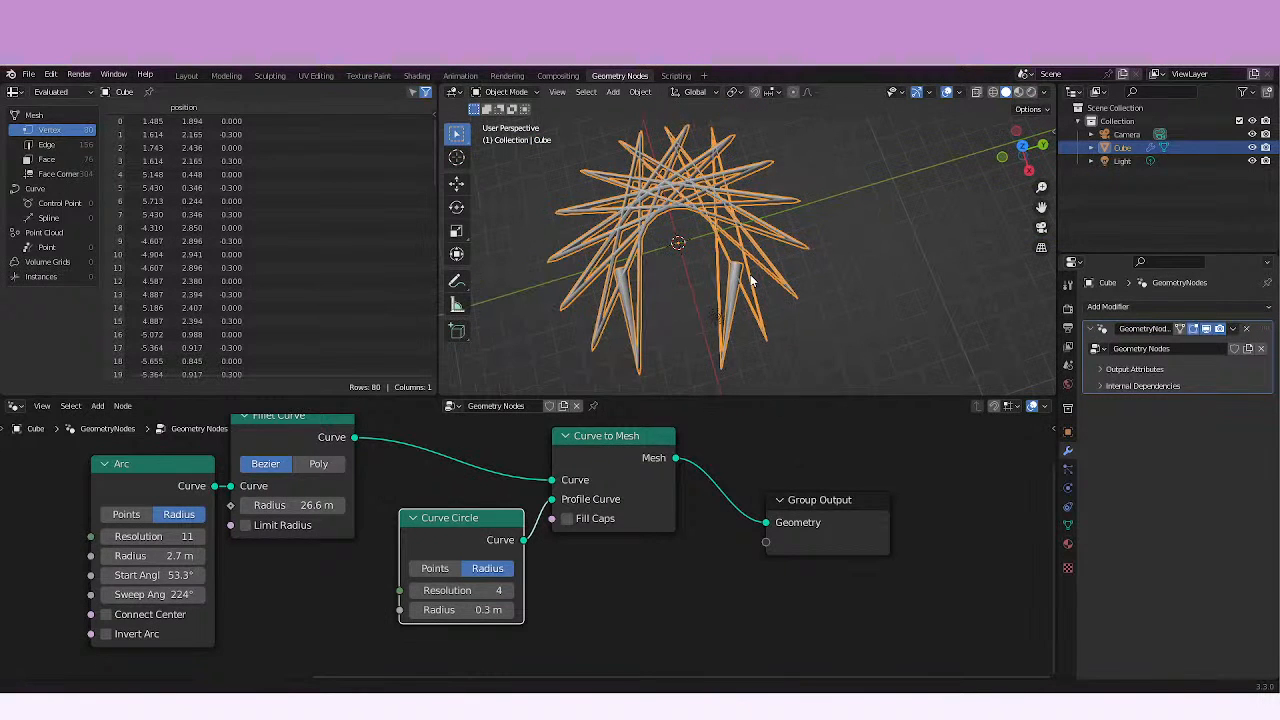
mouse_move(150, 594)
mouse_down()
mouse_move(224, 593)
mouse_move(130, 596)
mouse_up()
click(106, 616)
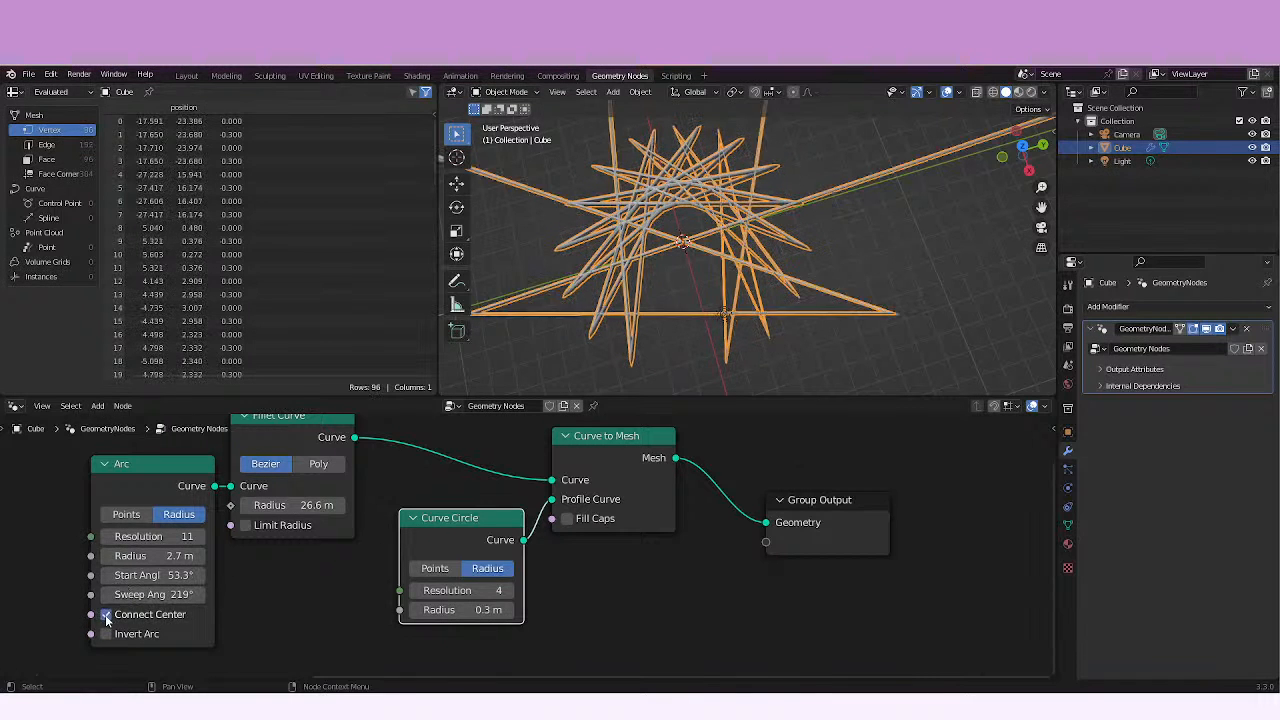
Disable Connect Center on the Arc and briefly try Invert Arc, leaving it off.
click(106, 615)
click(106, 634)
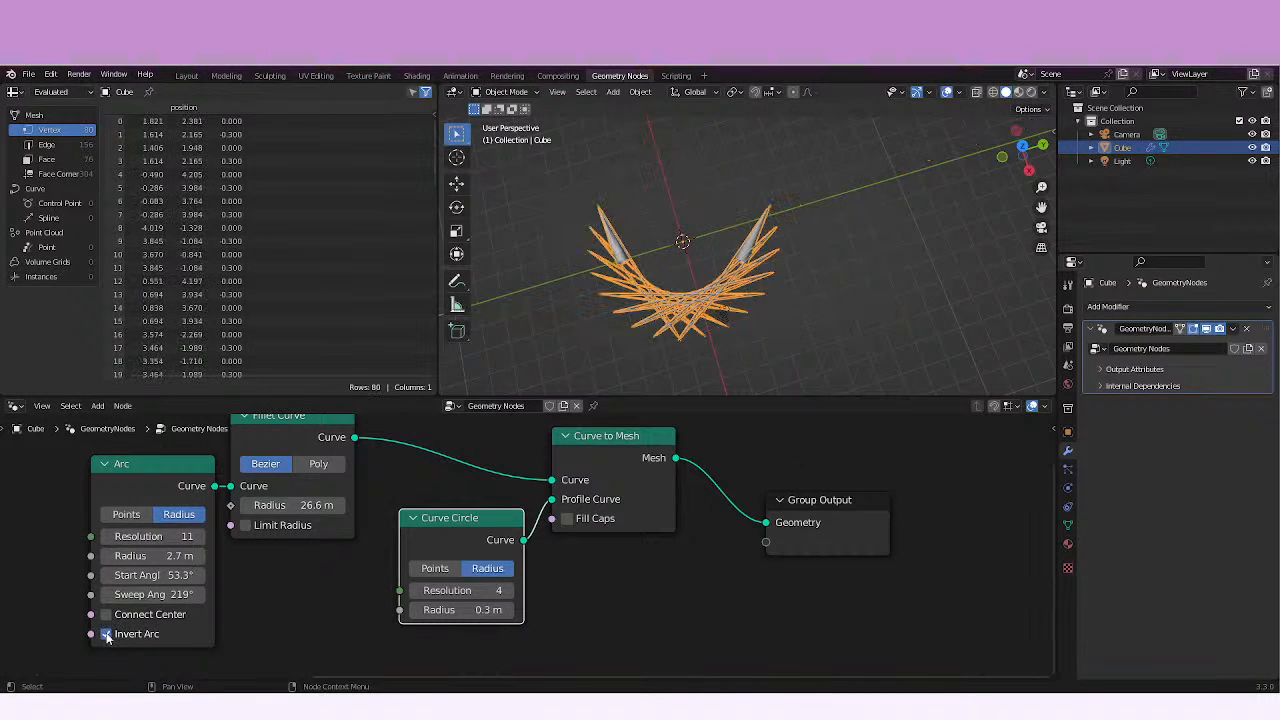
click(106, 634)
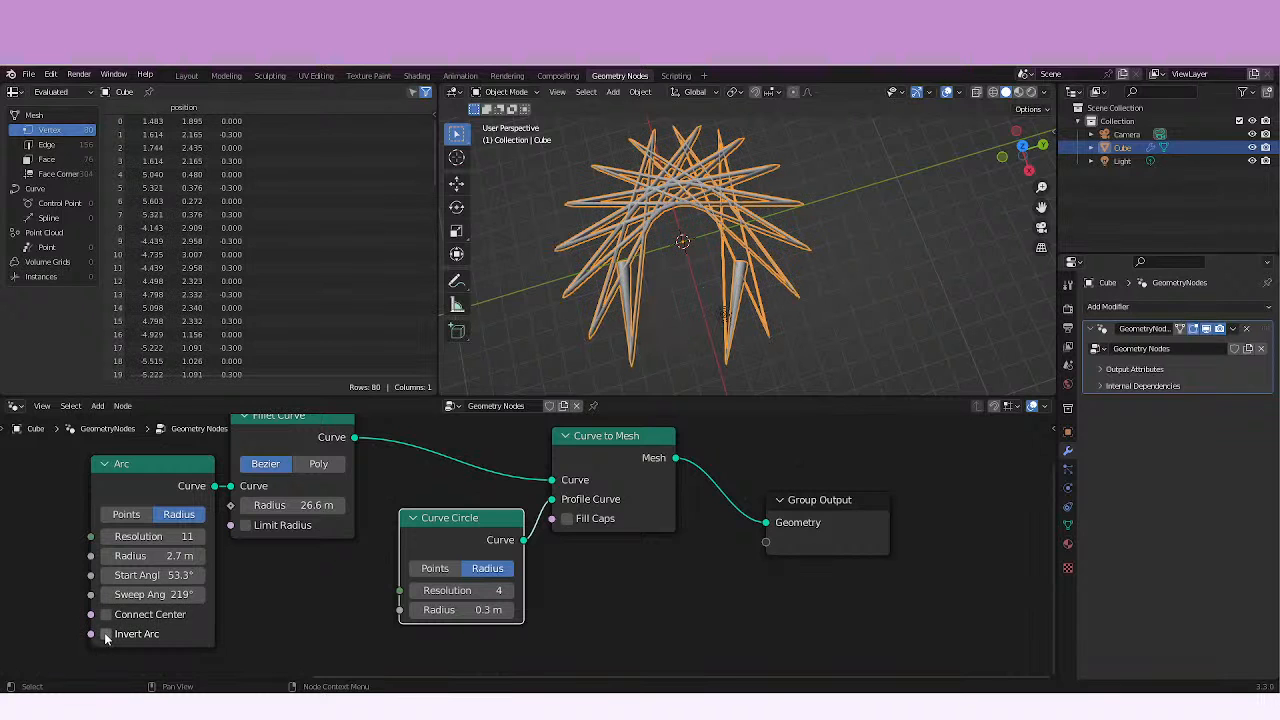
Try a much larger Fillet Curve radius, reduce it to 8.2 m, and shift the Curve Circle node slightly.
drag(290, 505, 360, 505)
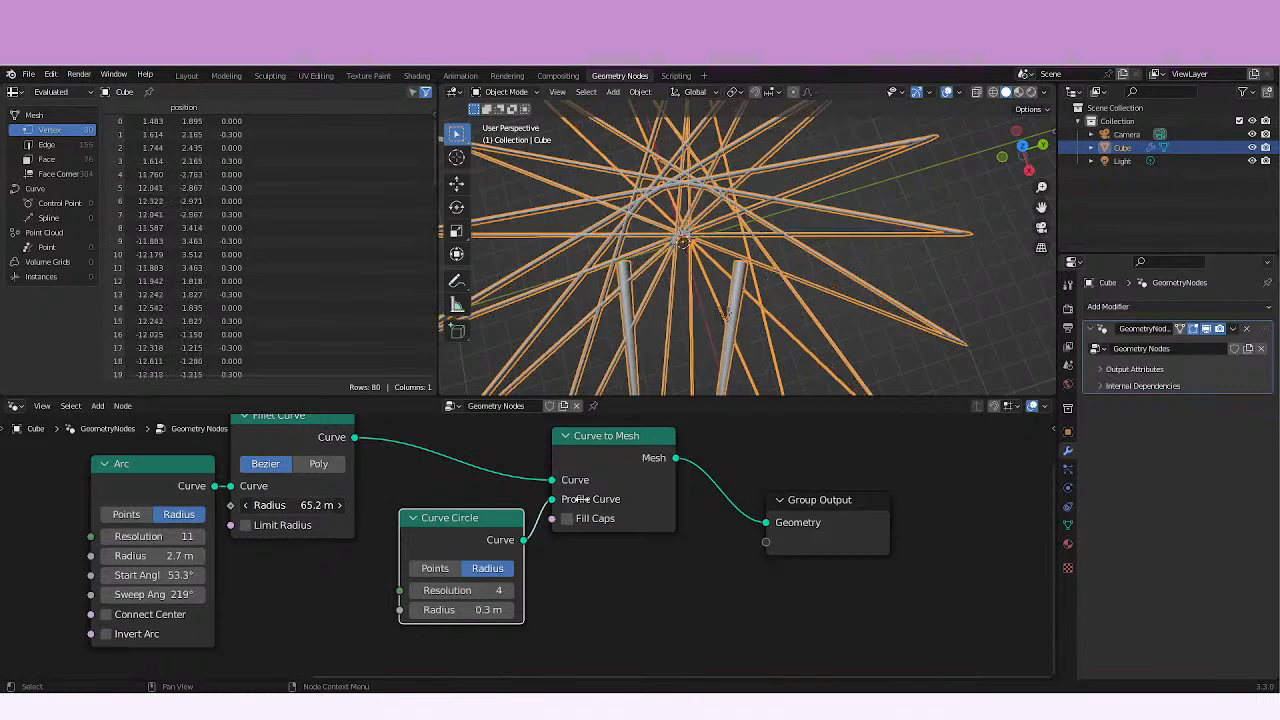
drag(582, 499, 232, 494)
middle_drag(560, 350, 765, 314)
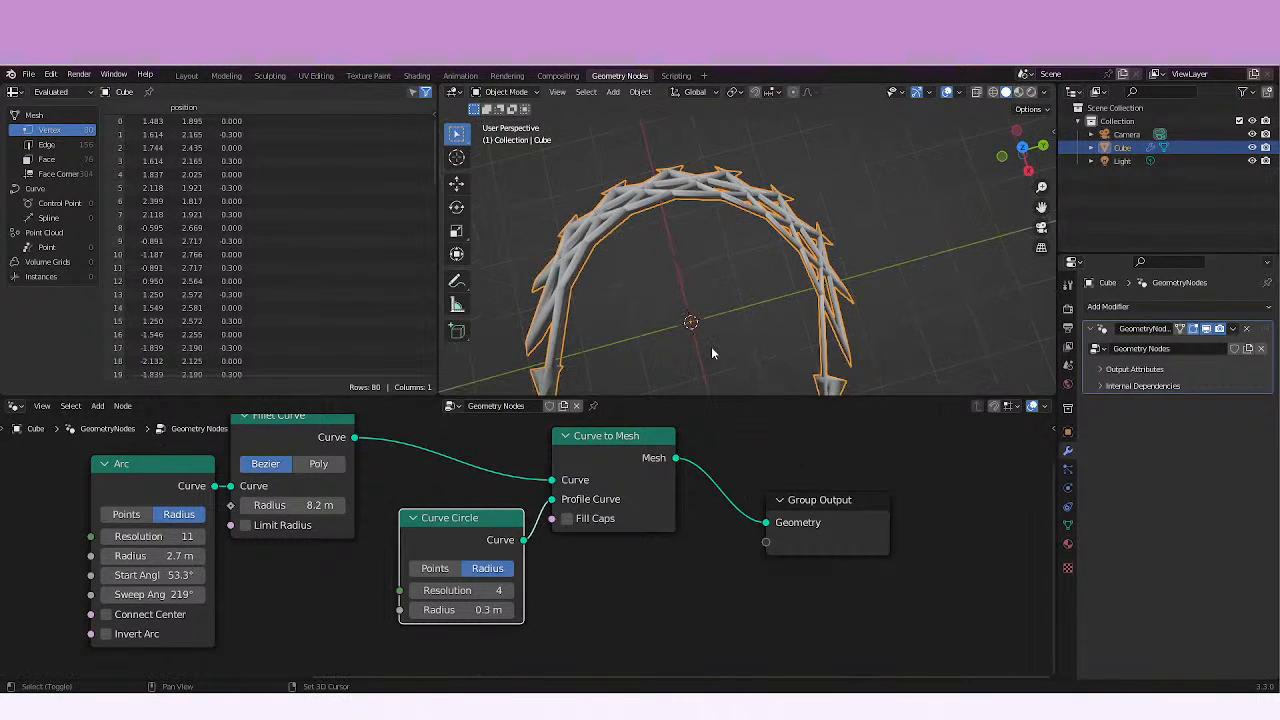
scroll(711, 346, down, 4)
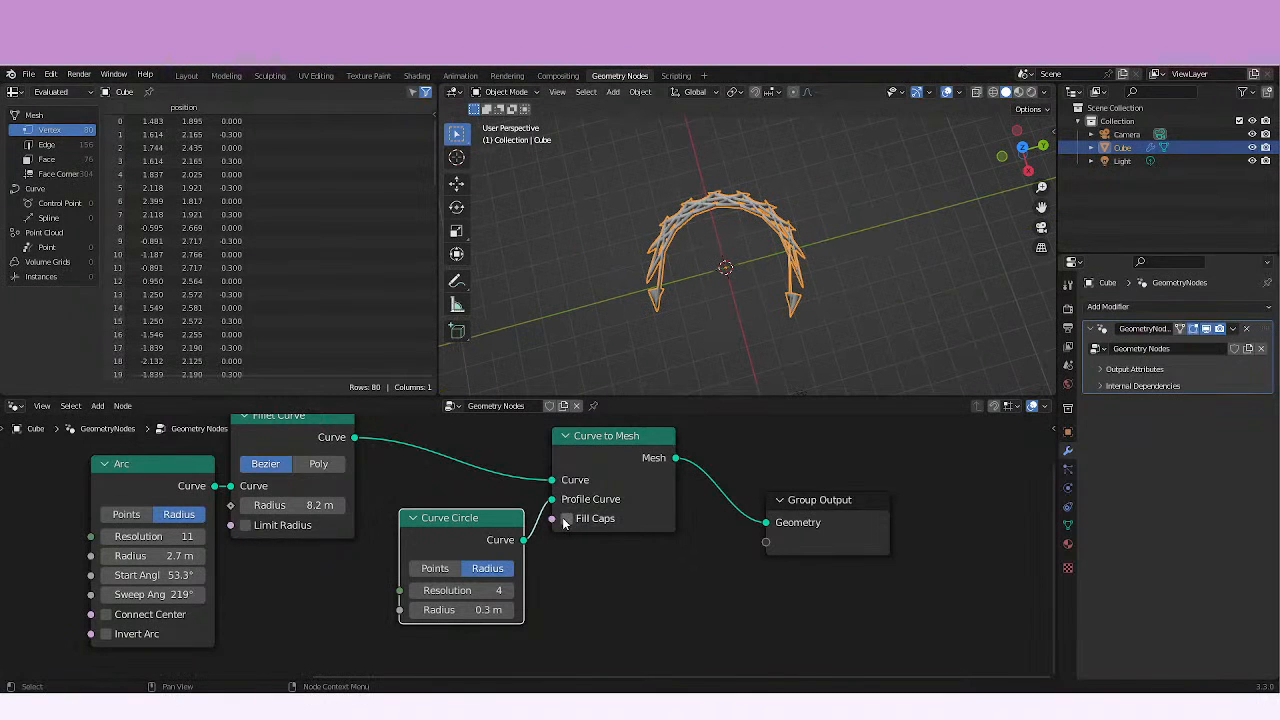
drag(407, 541, 399, 538)
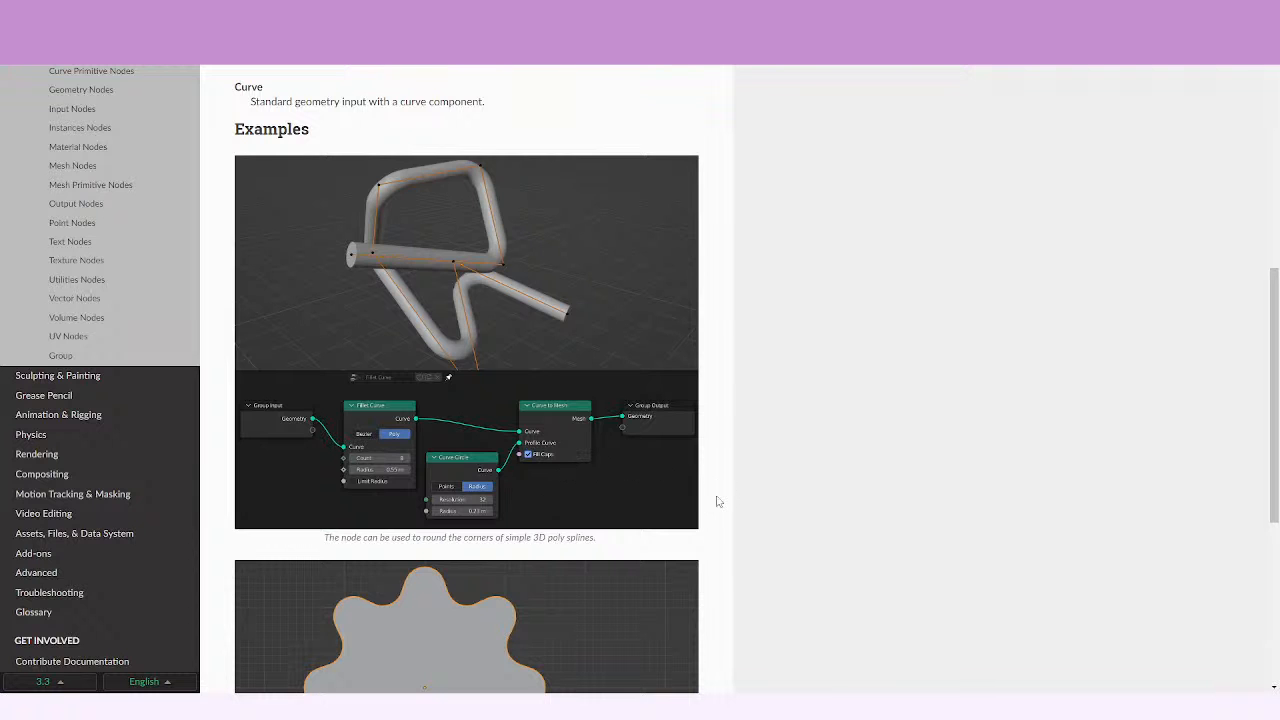
Consult the manual's Fillet Curve examples and enable Limit Radius on the Fillet Curve node.
scroll(757, 380, down, 1)
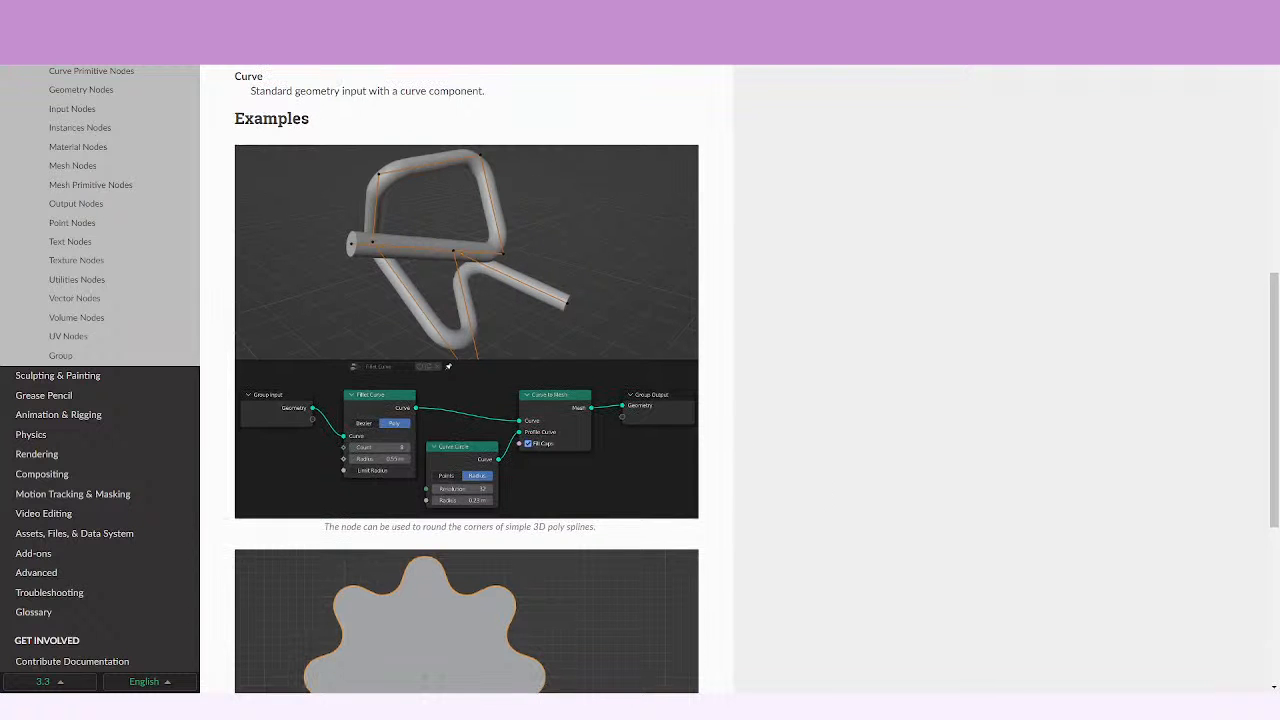
scroll(820, 391, down, 2)
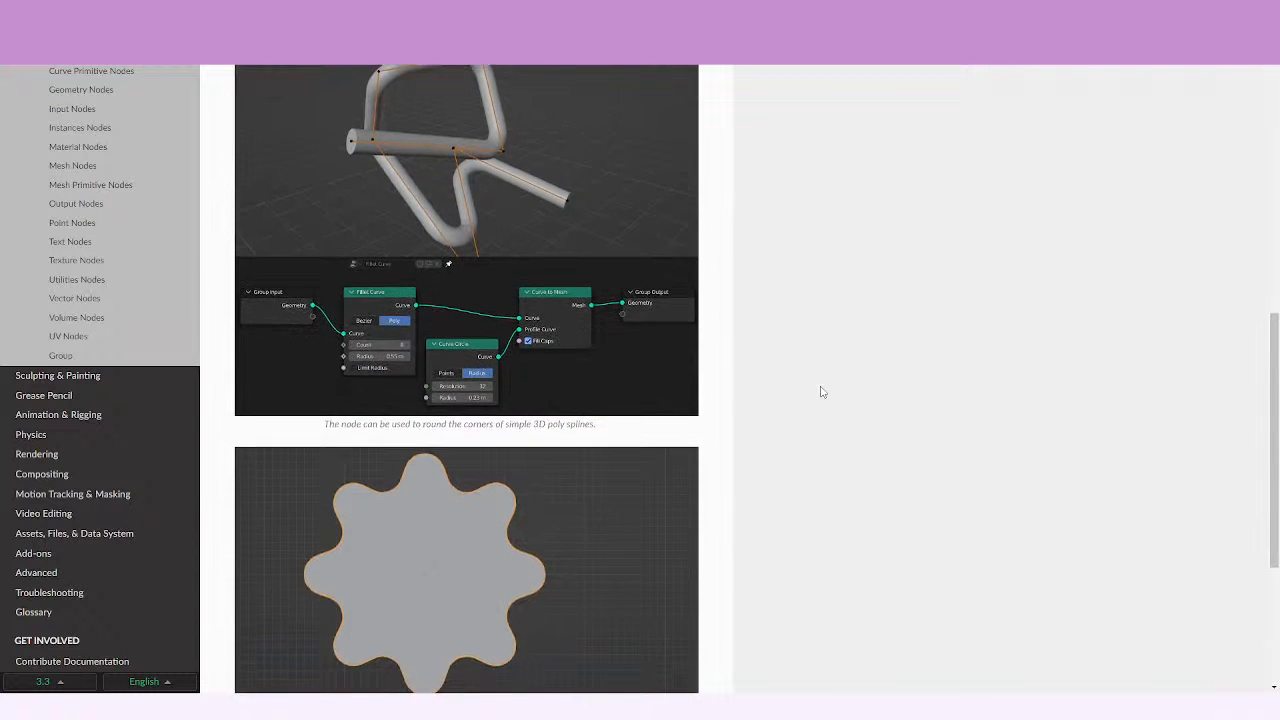
scroll(704, 487, up, 3)
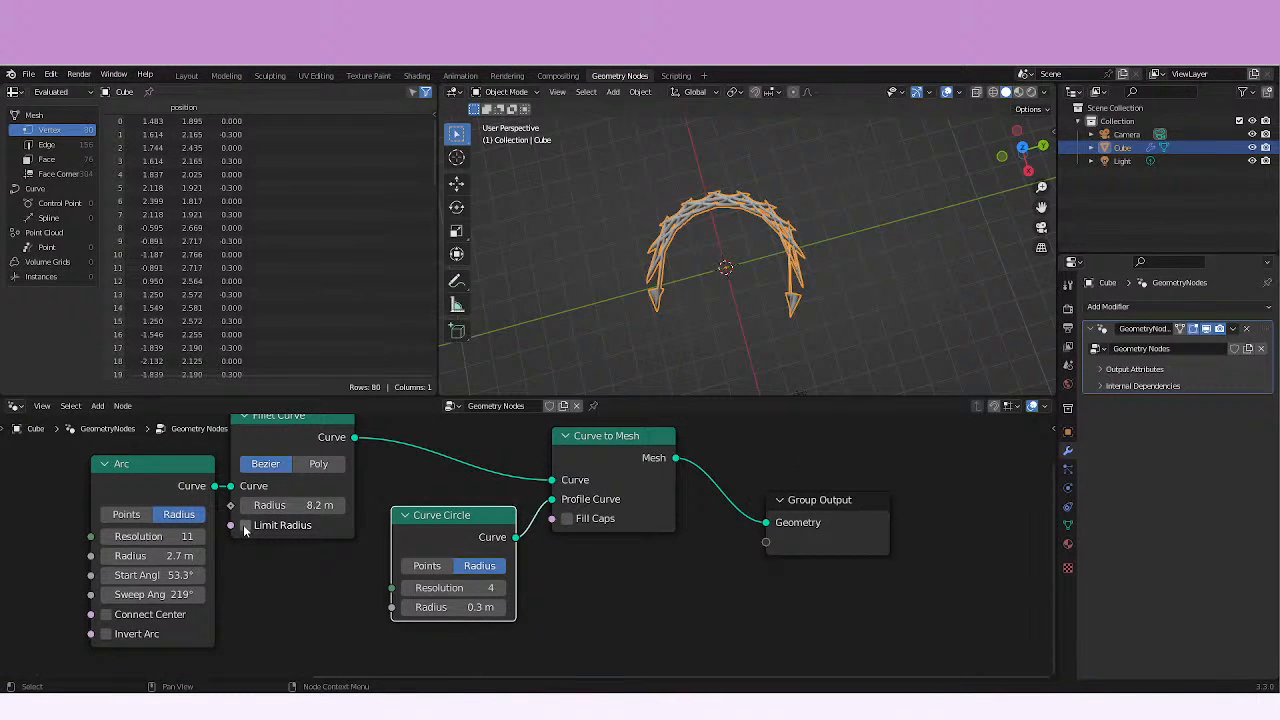
click(245, 526)
middle_drag(651, 349, 812, 181)
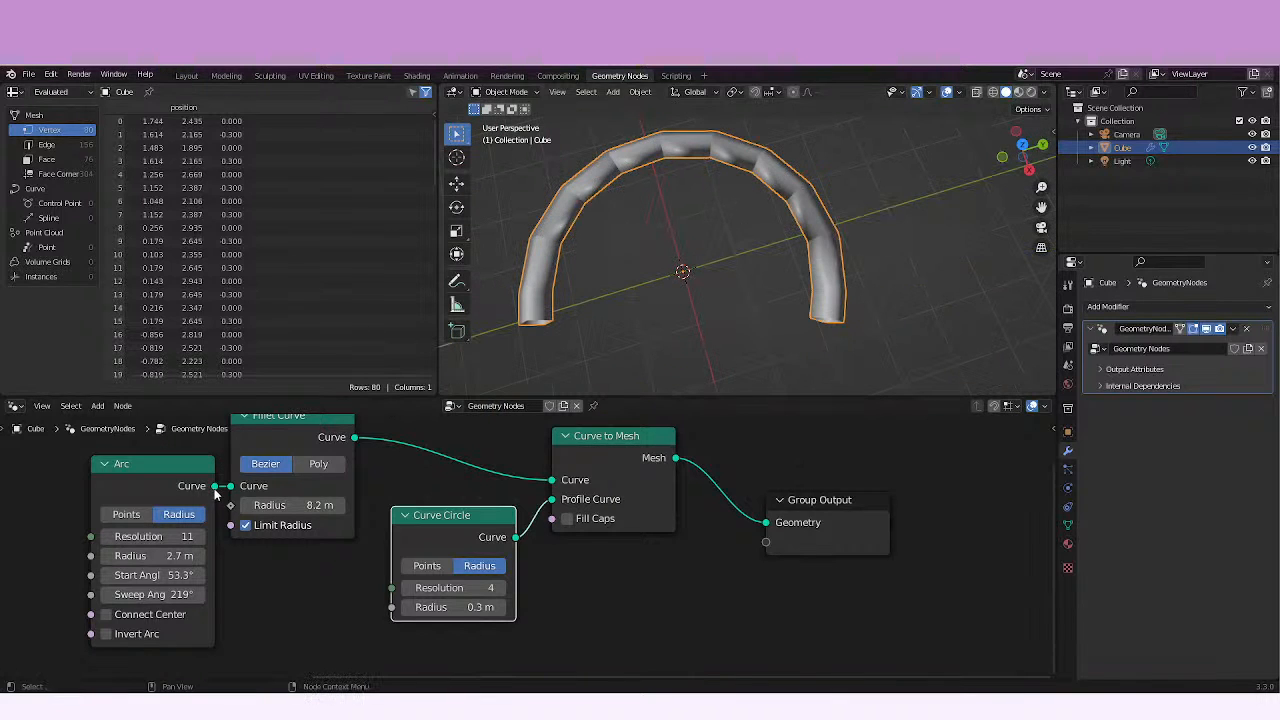
Compare the tube with and without filleting by twice linking the Arc directly into Curve to Mesh and reconnecting the Fillet Curve output.
drag(215, 487, 552, 481)
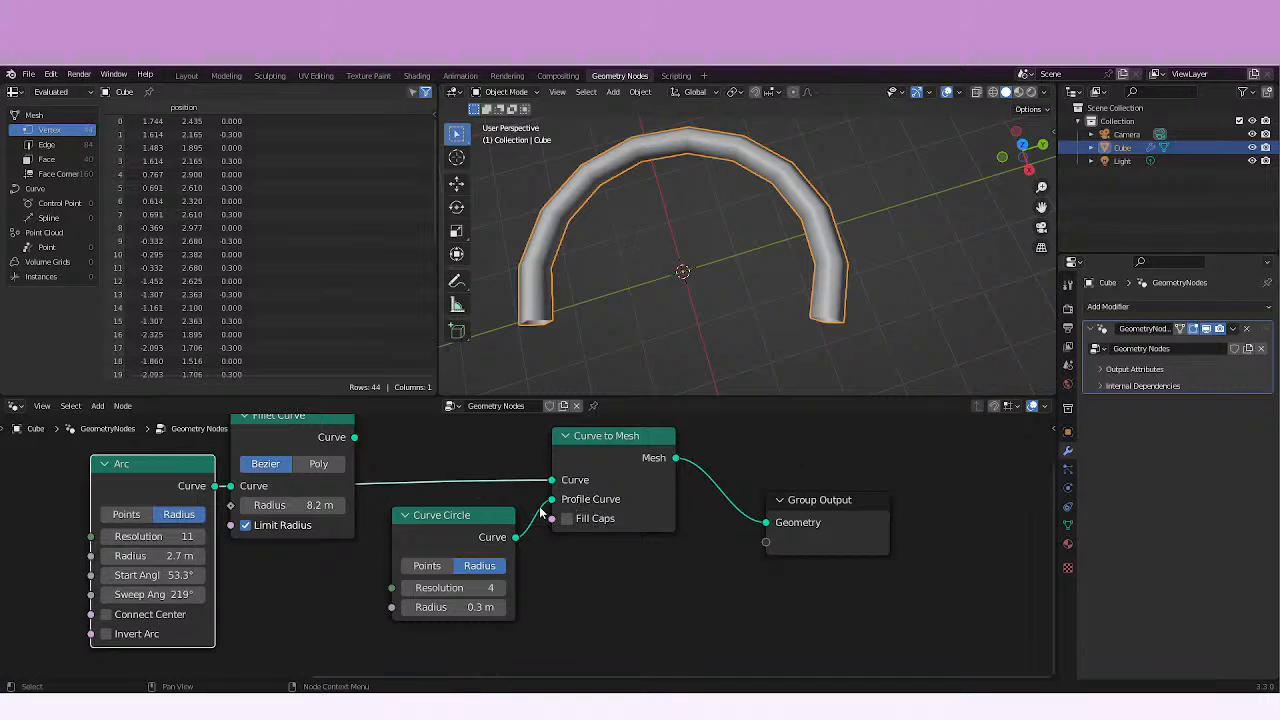
middle_drag(294, 594, 347, 664)
drag(232, 545, 149, 499)
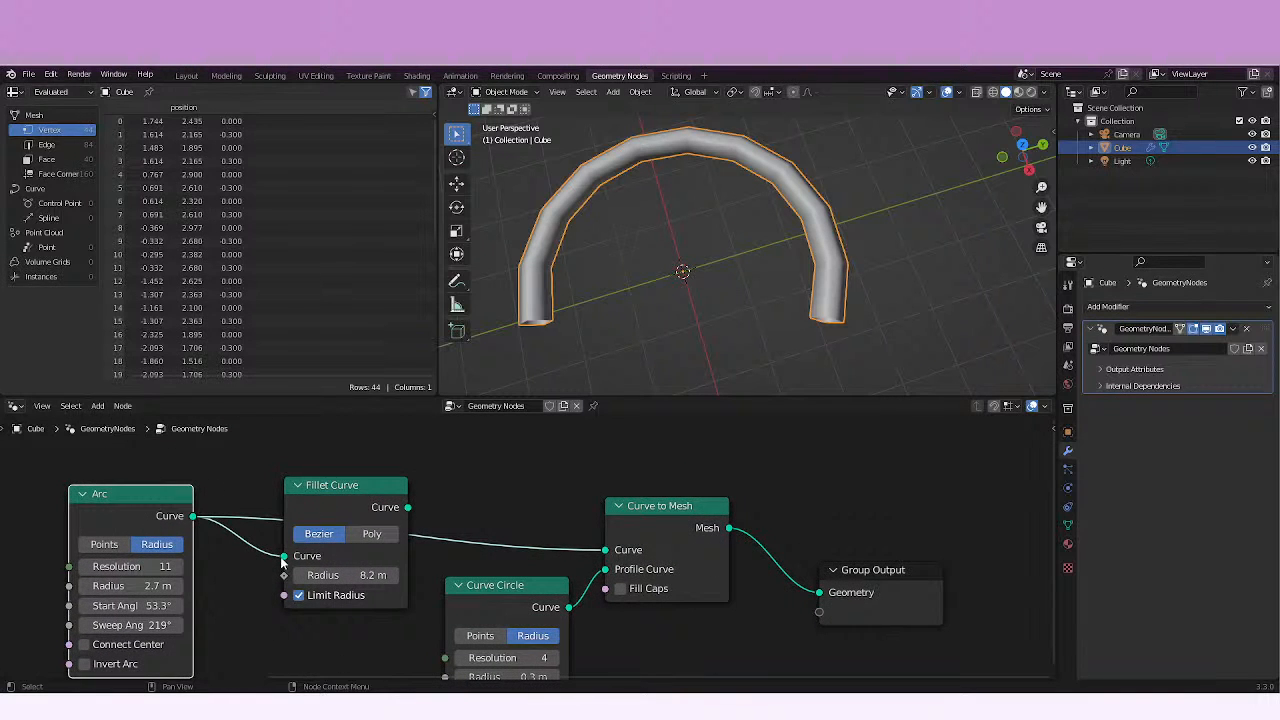
drag(408, 508, 608, 556)
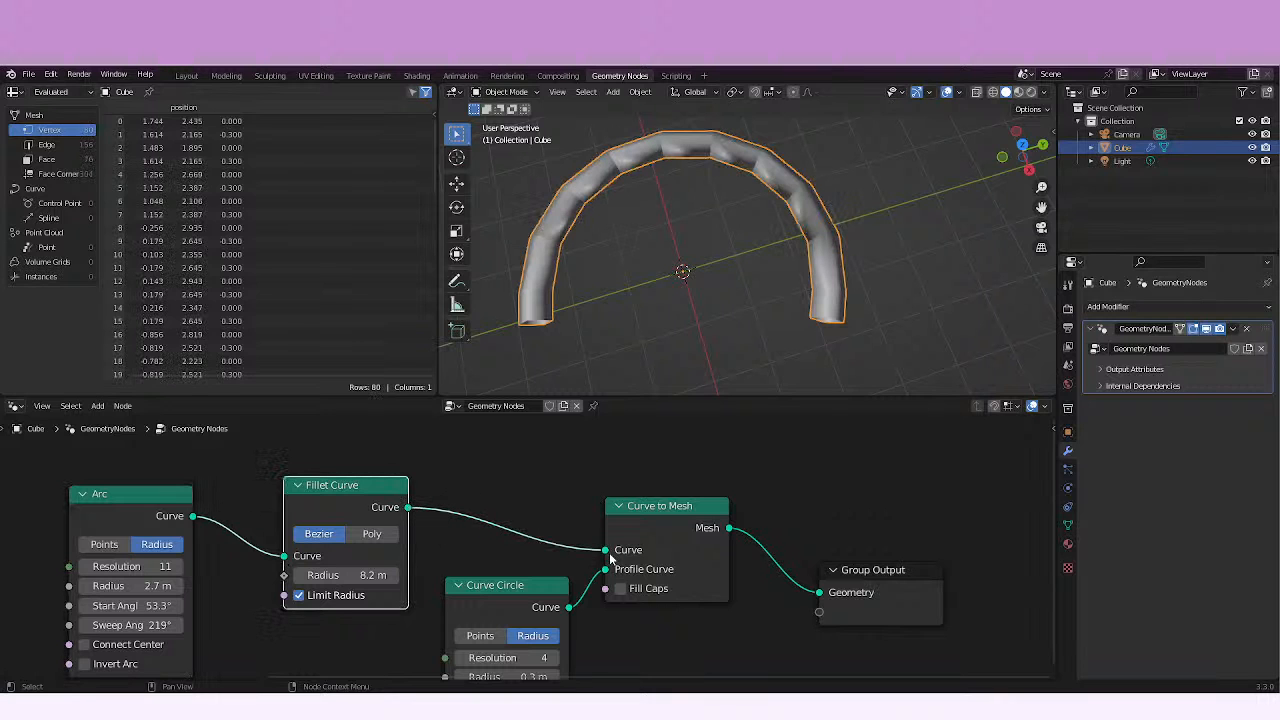
middle_drag(786, 284, 732, 296)
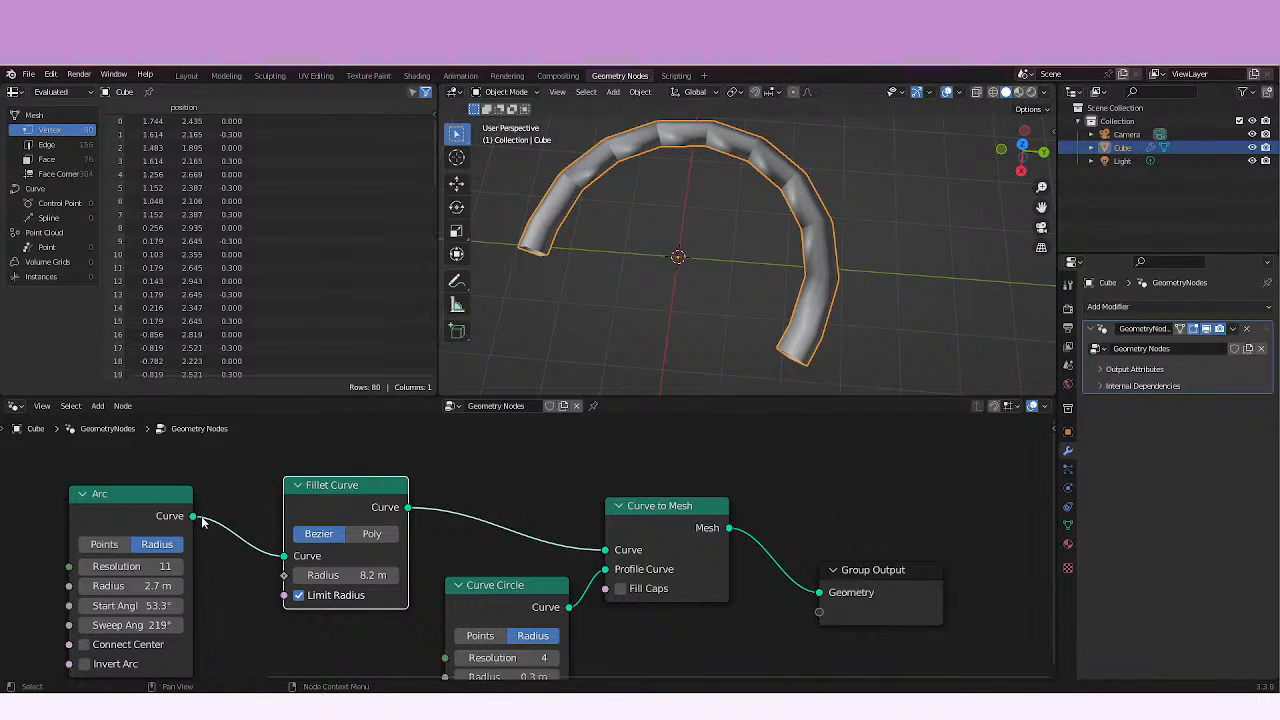
drag(195, 517, 606, 551)
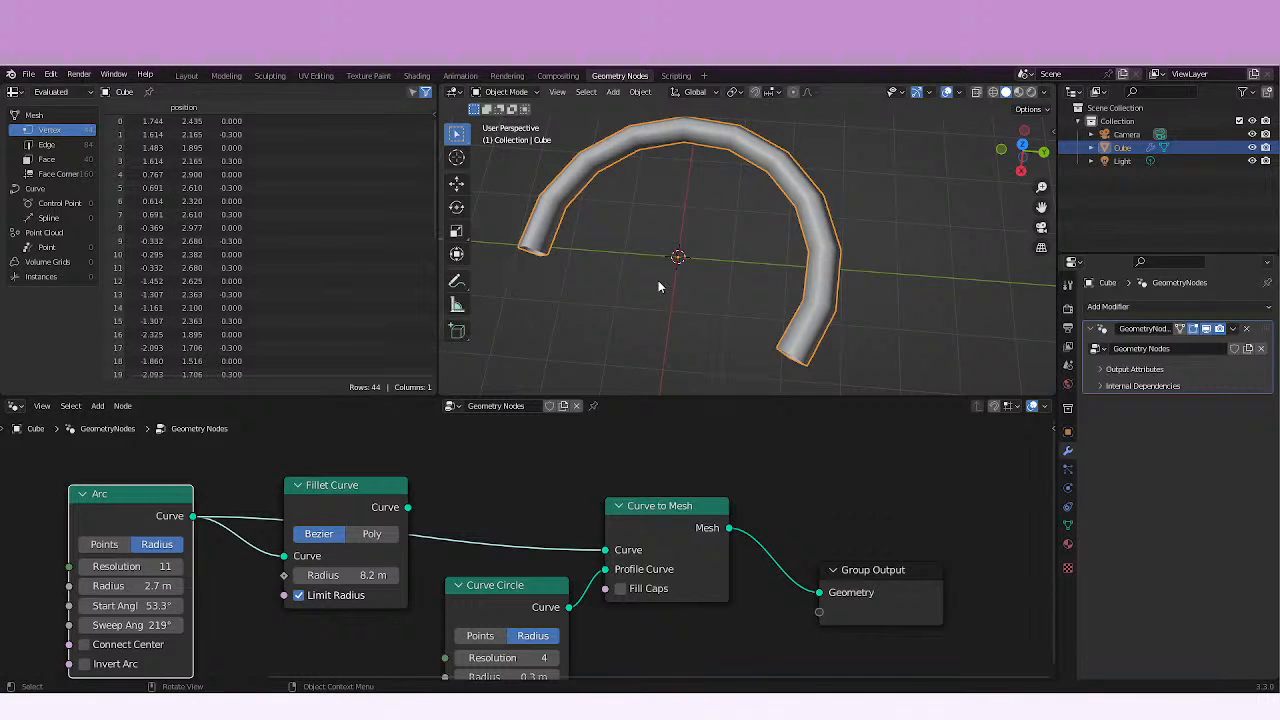
middle_drag(658, 287, 641, 157)
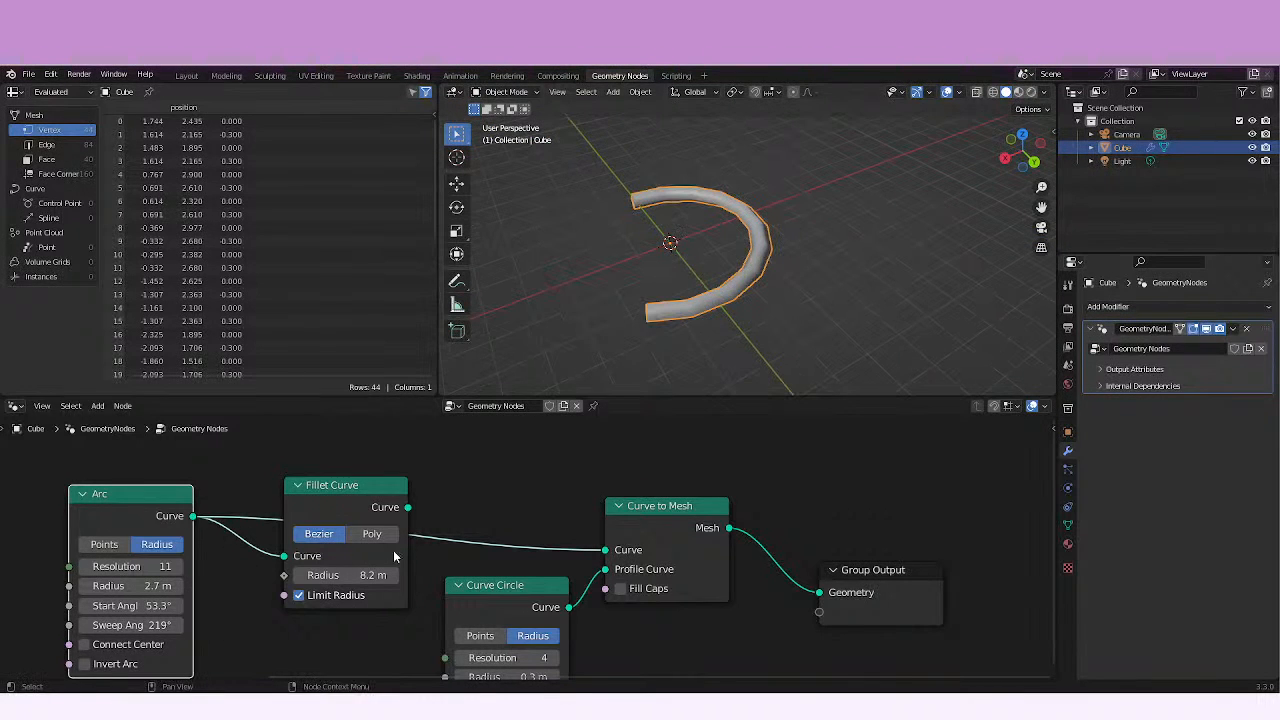
drag(408, 507, 604, 551)
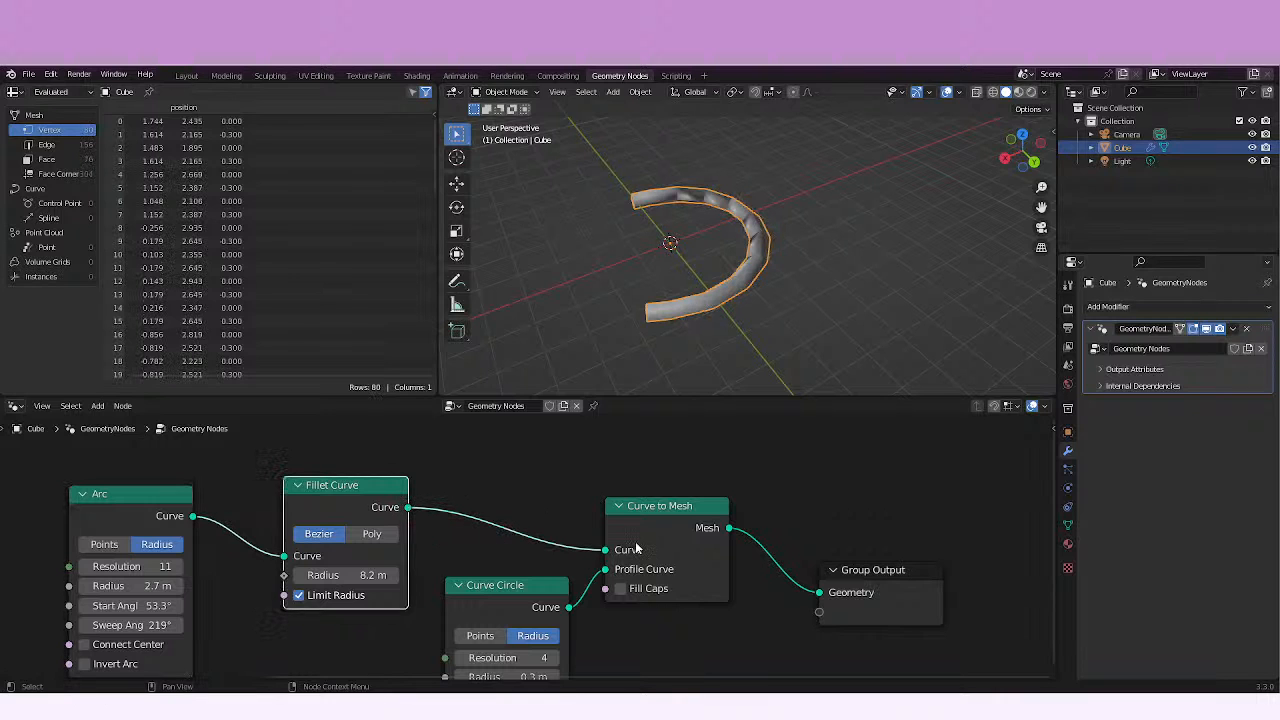
middle_drag(782, 296, 640, 300)
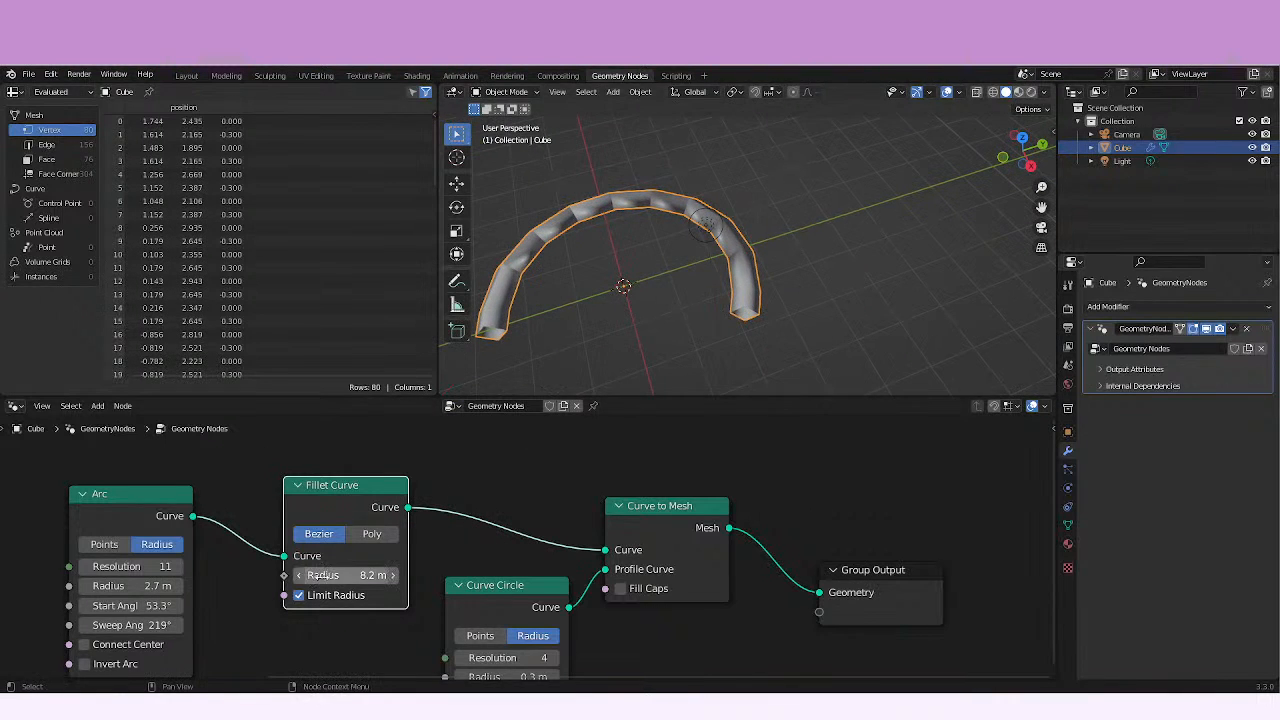
Set the Fillet Curve radius to 13.5 m, switch the node to Poly mode and inspect the tube's joints.
drag(323, 575, 234, 570)
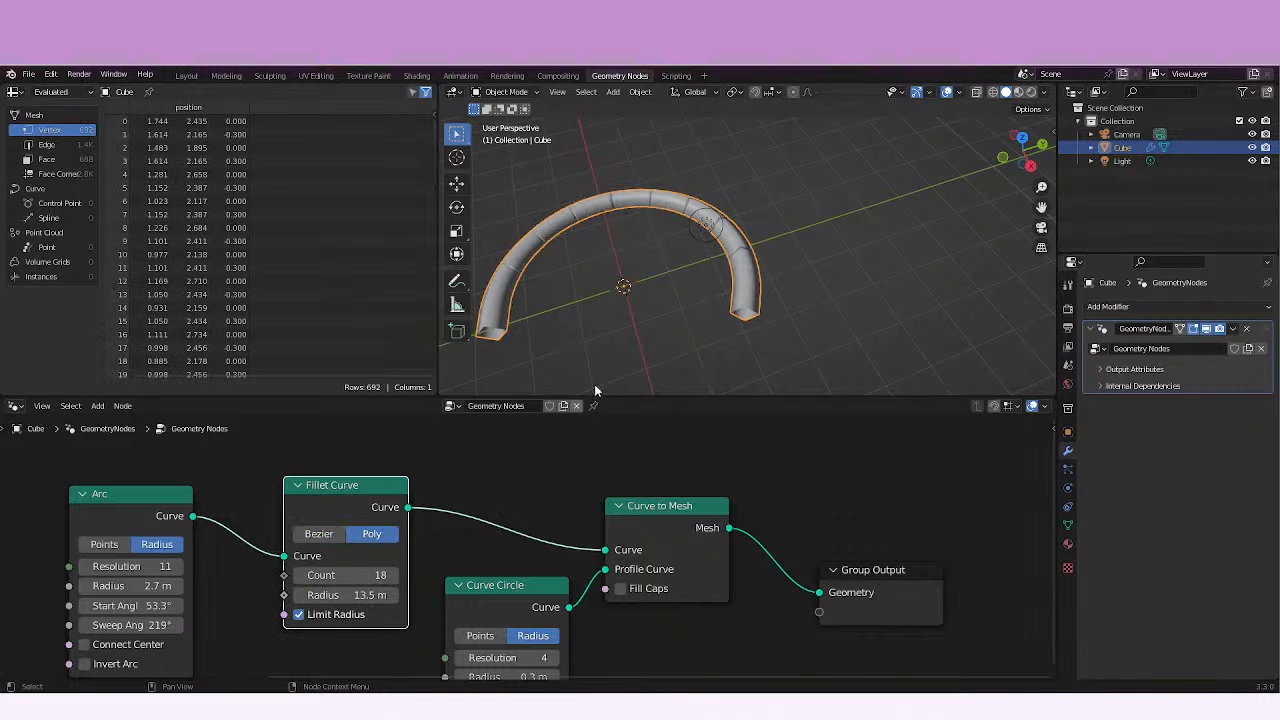
shift+middle_drag(594, 384, 674, 230)
scroll(755, 323, up, 4)
scroll(719, 243, down, 3)
middle_drag(712, 276, 744, 272)
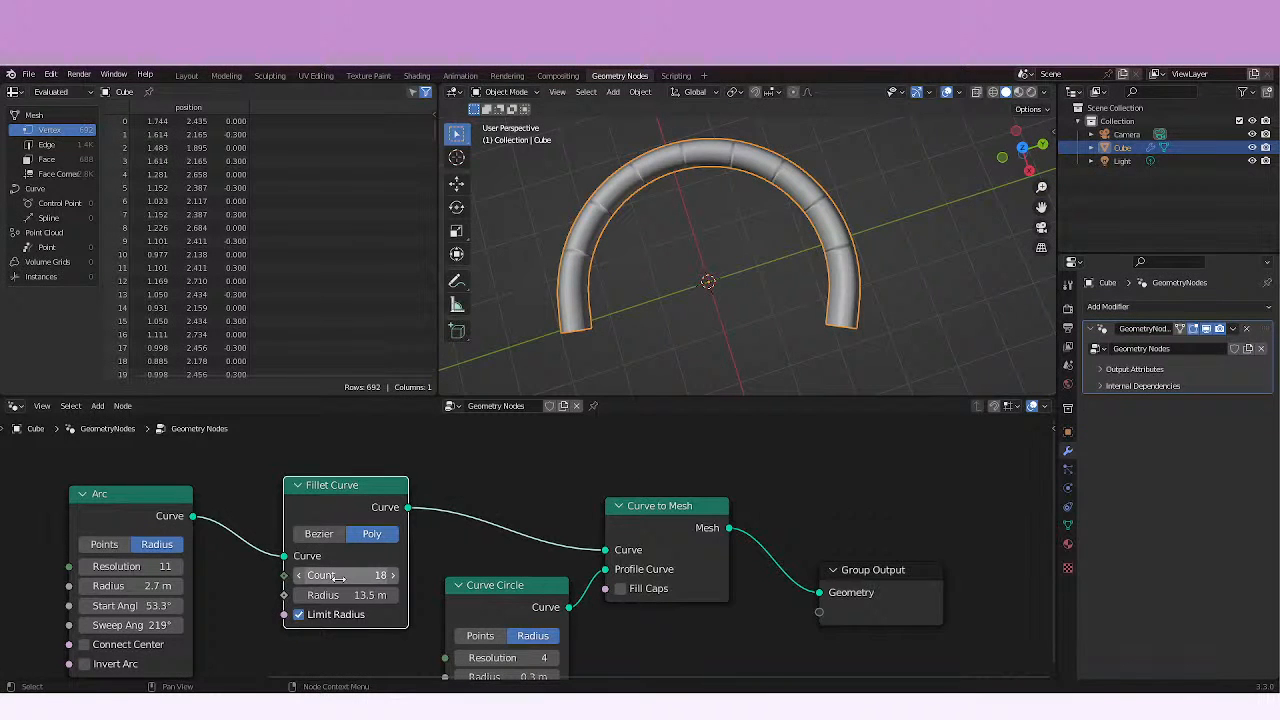
Try a Fillet Curve count of 192 and compare Bezier mode with Poly mode.
drag(339, 577, 338, 551)
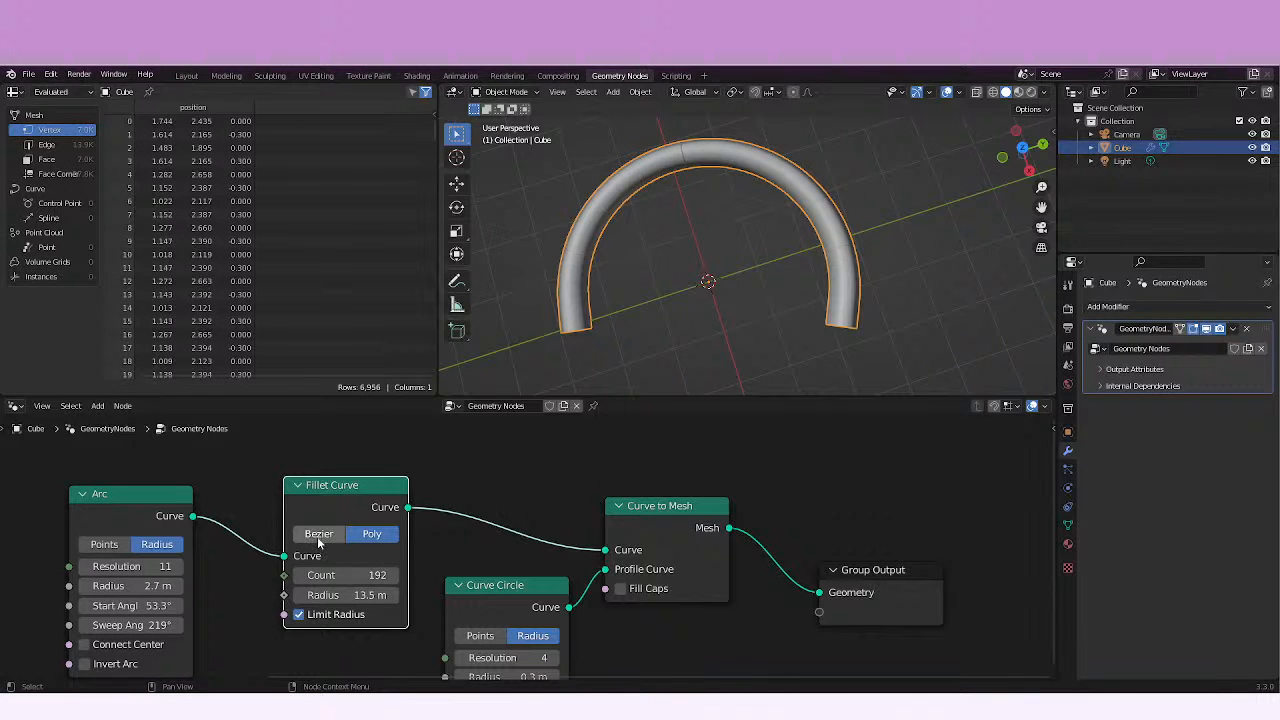
click(317, 536)
click(370, 534)
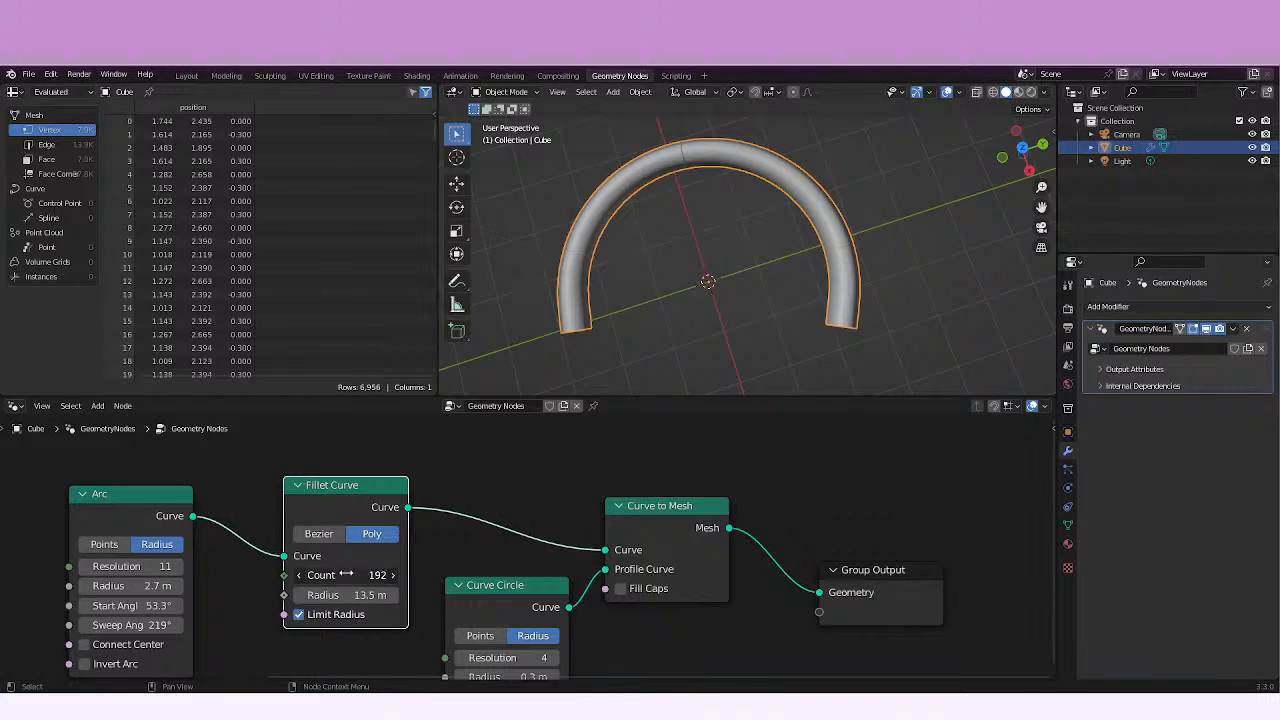
Set the Fillet Curve count to 11 and its radius to 31.7 m.
drag(345, 575, 189, 575)
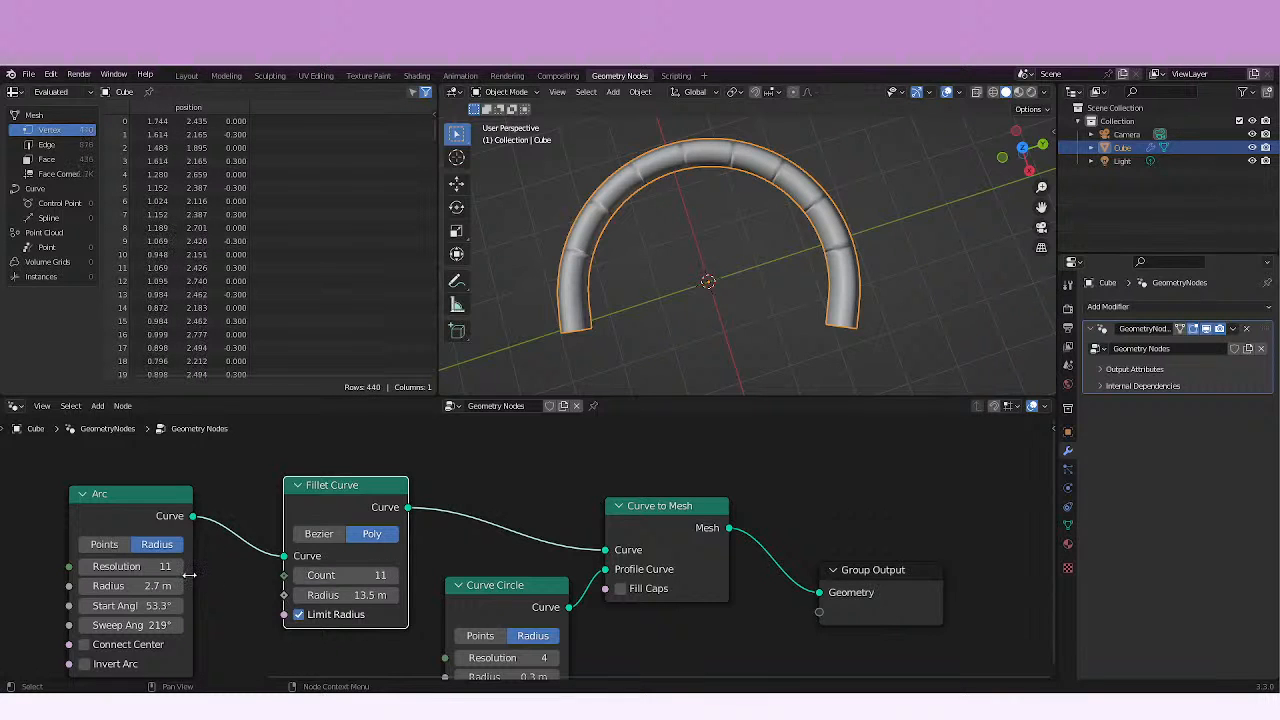
mouse_move(730, 330)
middle_down()
mouse_move(745, 385)
mouse_move(732, 330)
mouse_move(704, 341)
mouse_move(732, 346)
middle_up()
drag(364, 594, 420, 585)
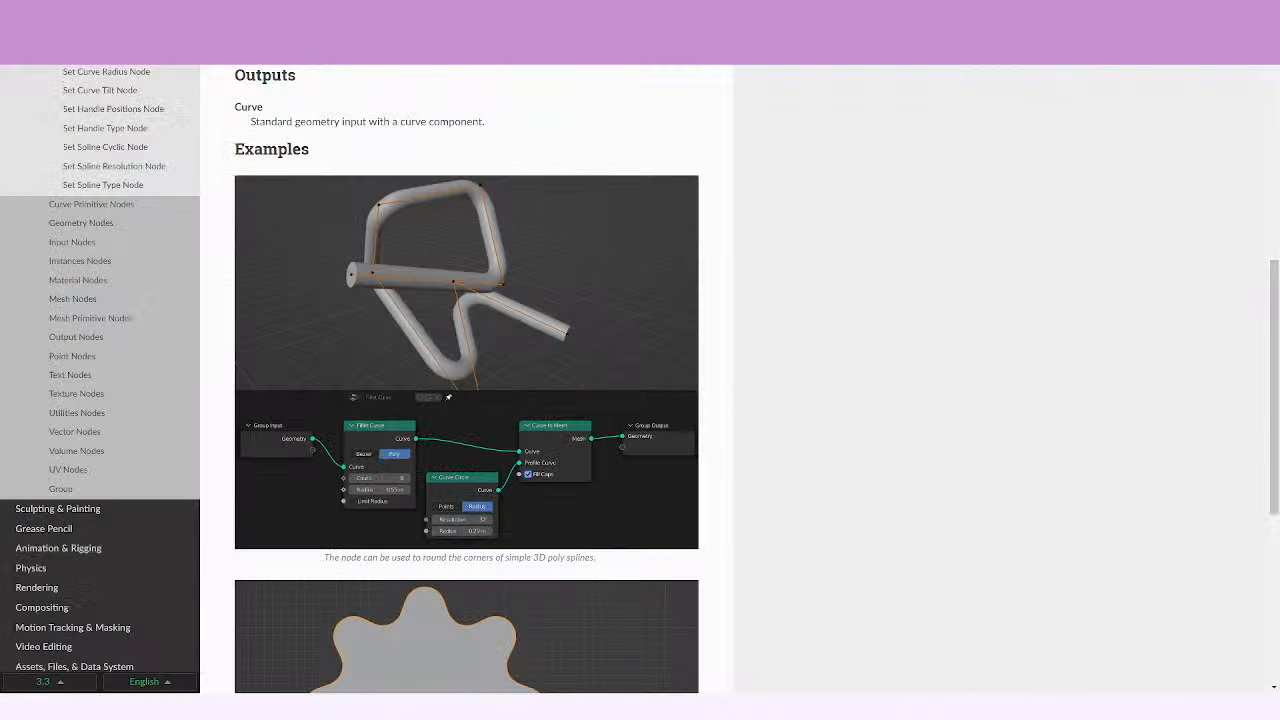
Reread the manual's descriptions of the Fillet Curve inputs and its Bézier and Poly methods.
scroll(697, 518, up, 4)
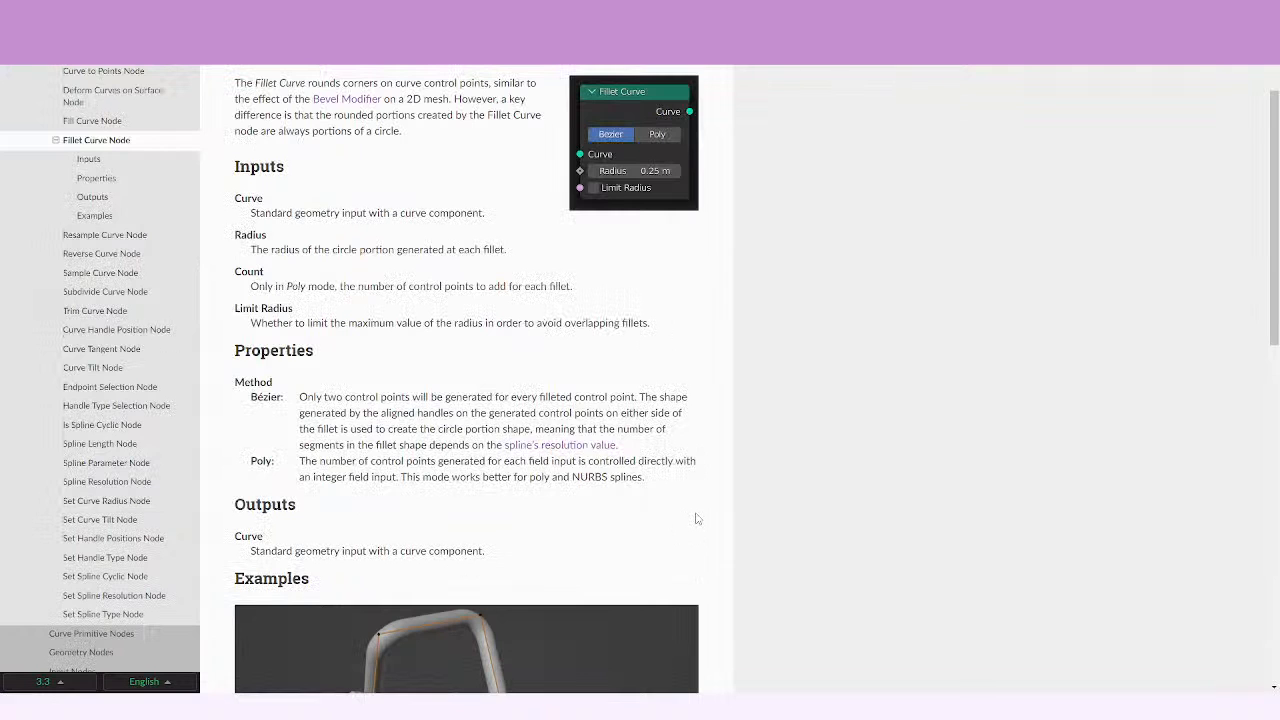
scroll(697, 518, up, 1)
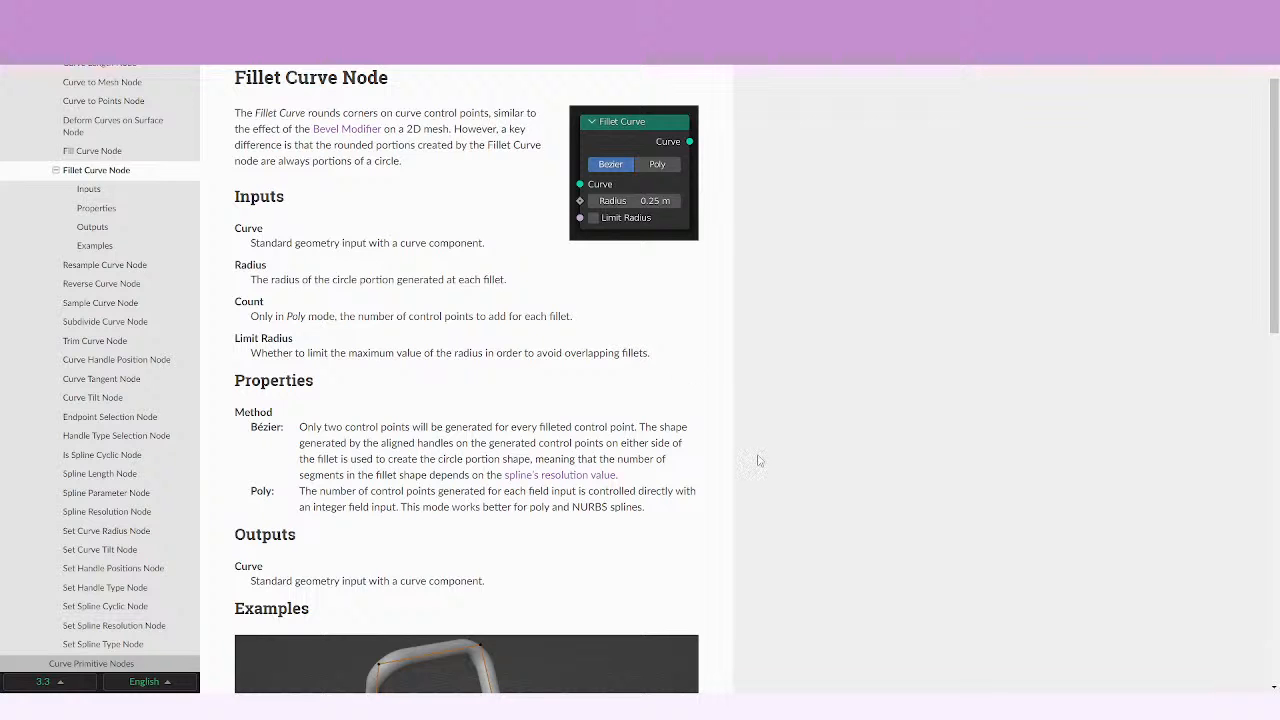
scroll(758, 460, down, 10)
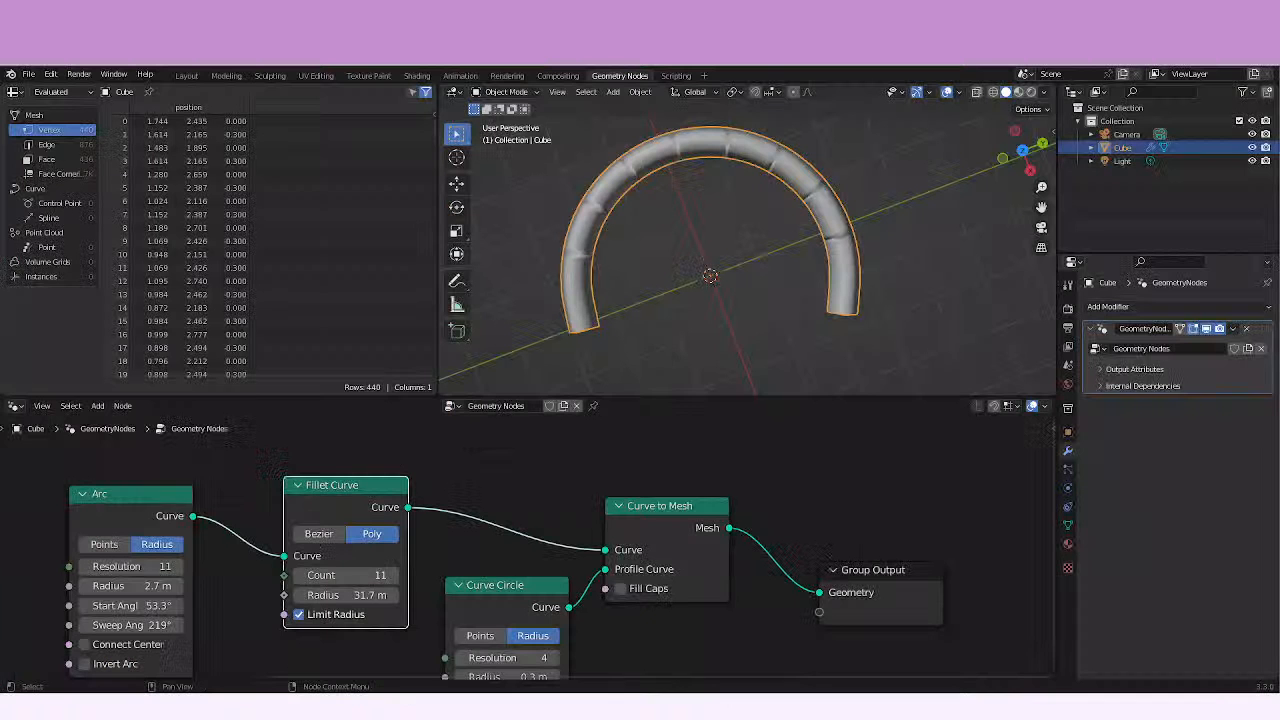
Move the Group Output node well away from Curve to Mesh to make room for another node.
middle_drag(579, 505, 468, 478)
scroll(468, 478, down, 5)
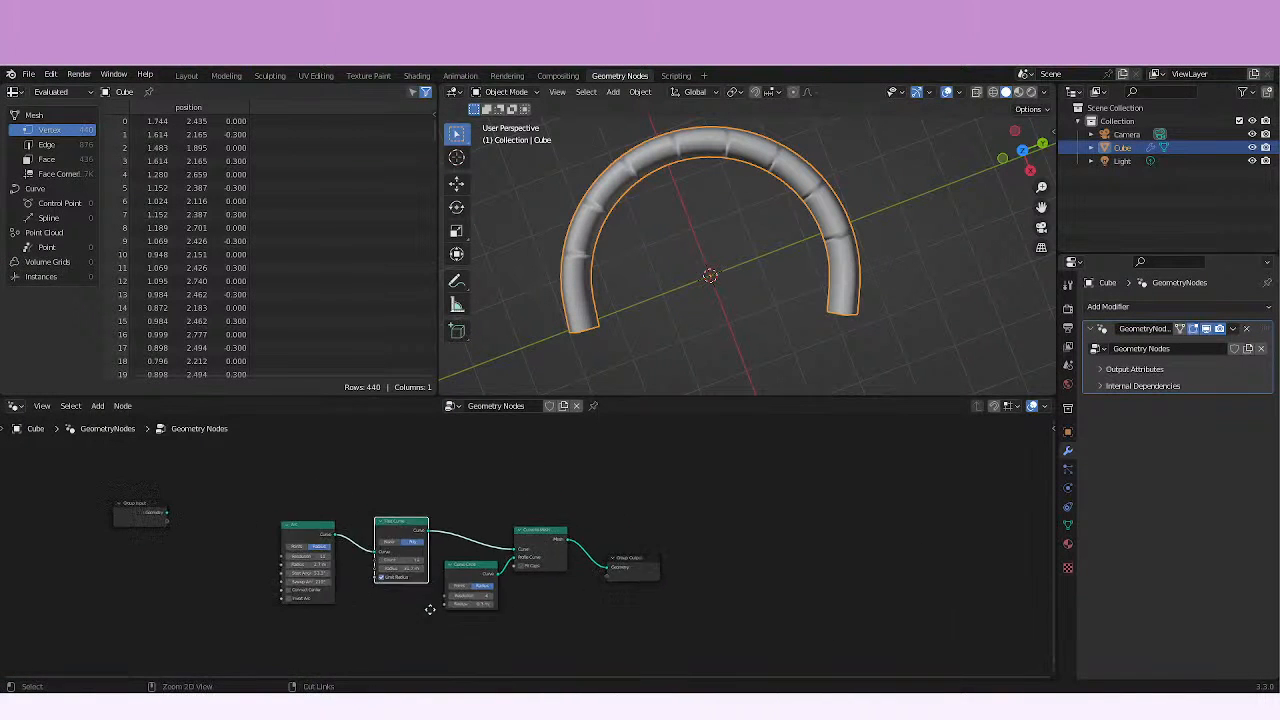
shift+middle_drag(767, 292, 820, 330)
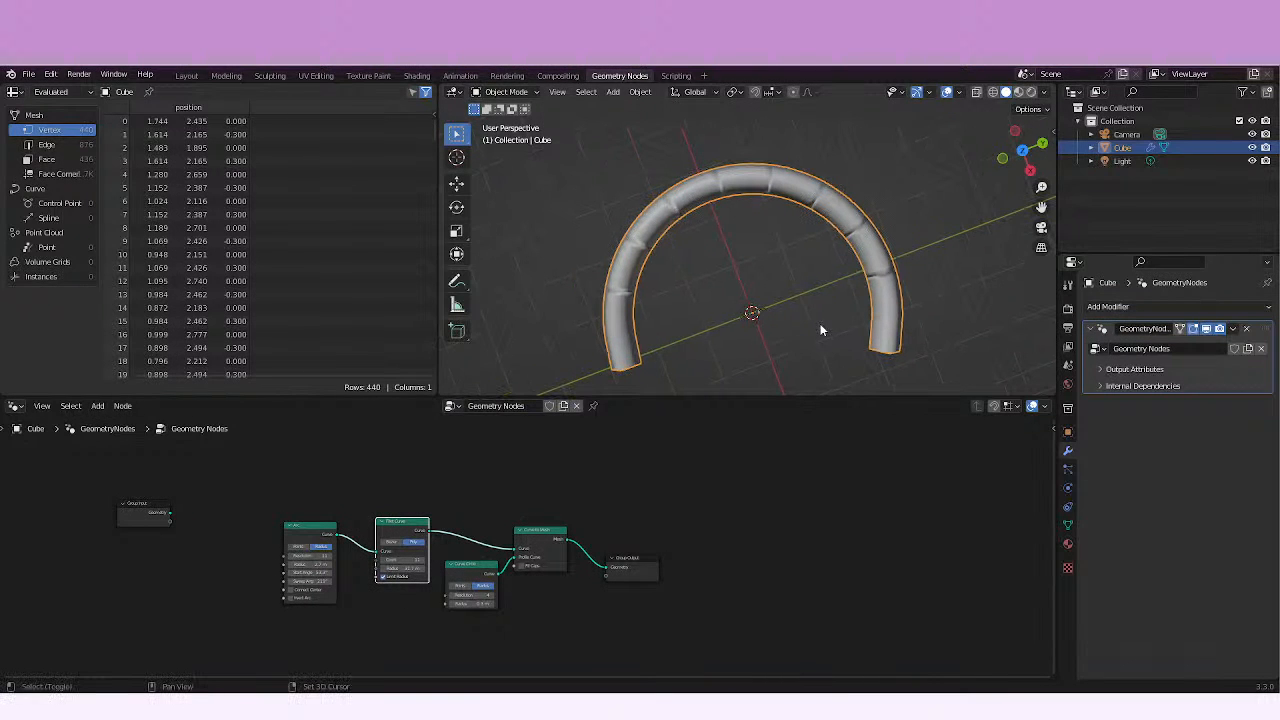
scroll(820, 330, down, 5)
click(632, 558)
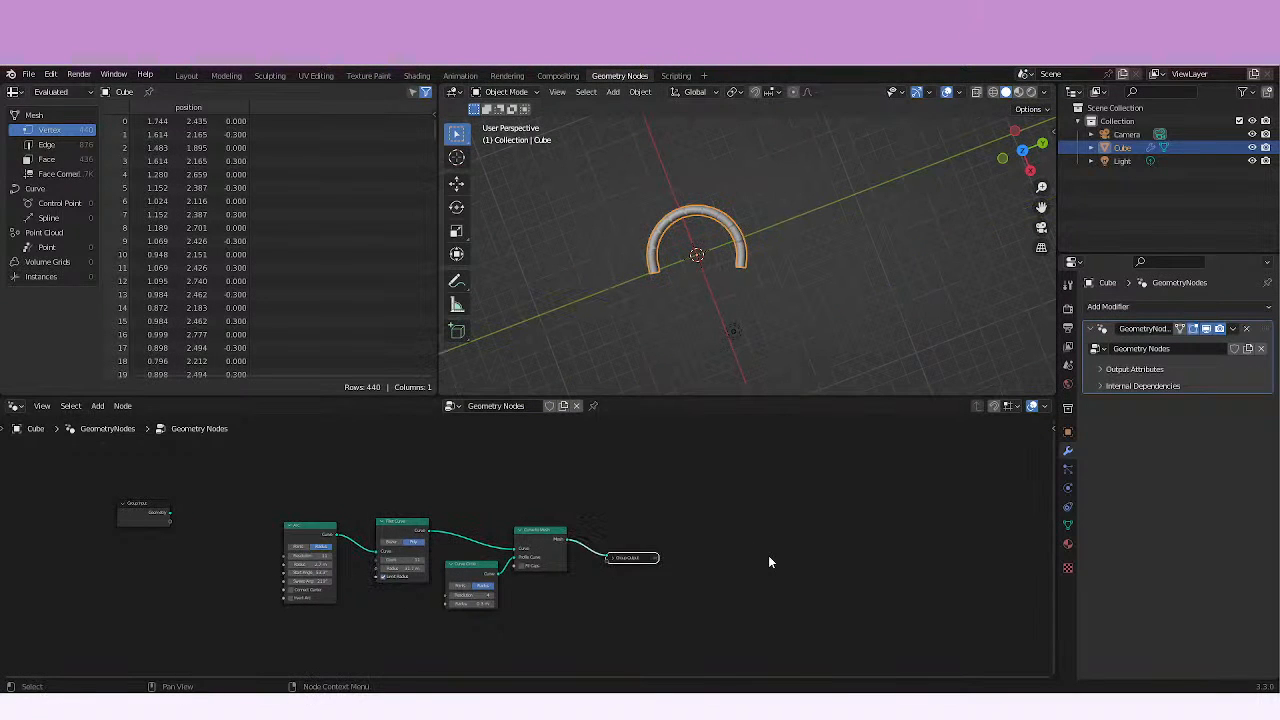
click(612, 558)
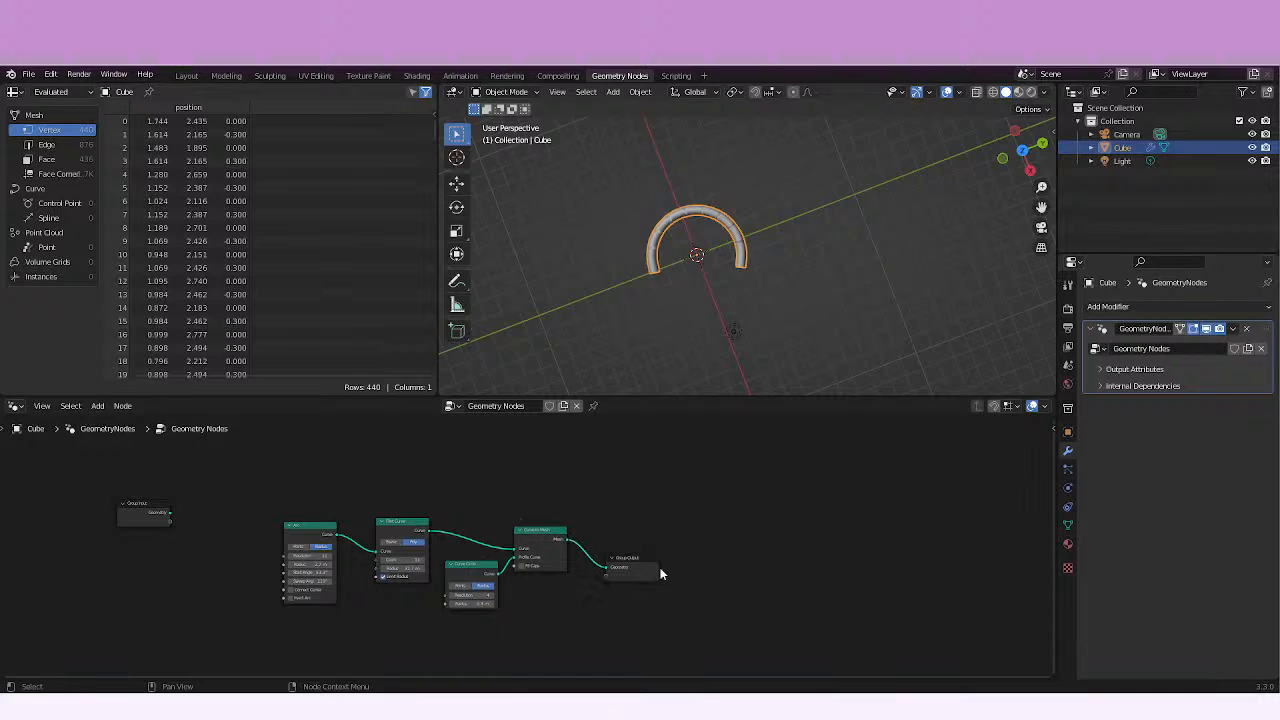
drag(655, 572, 880, 579)
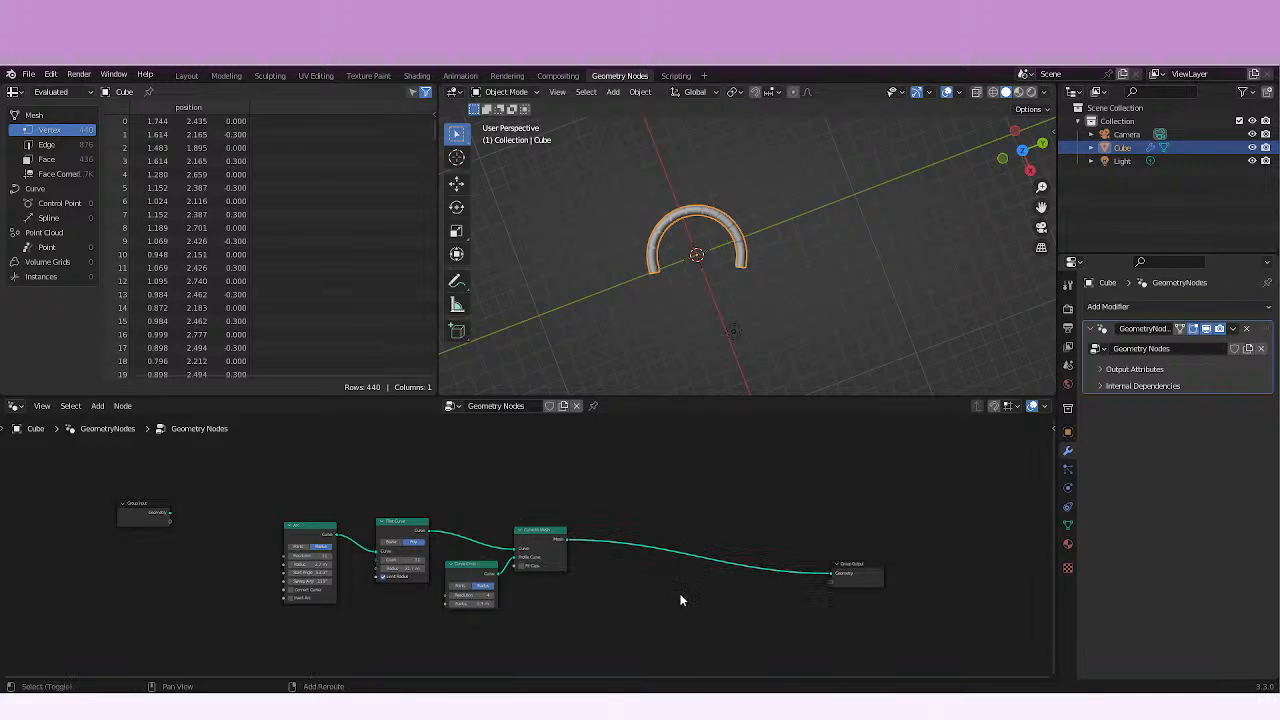
Insert a Join Geometry node on the link between Curve to Mesh and Group Output.
key(shift+a)
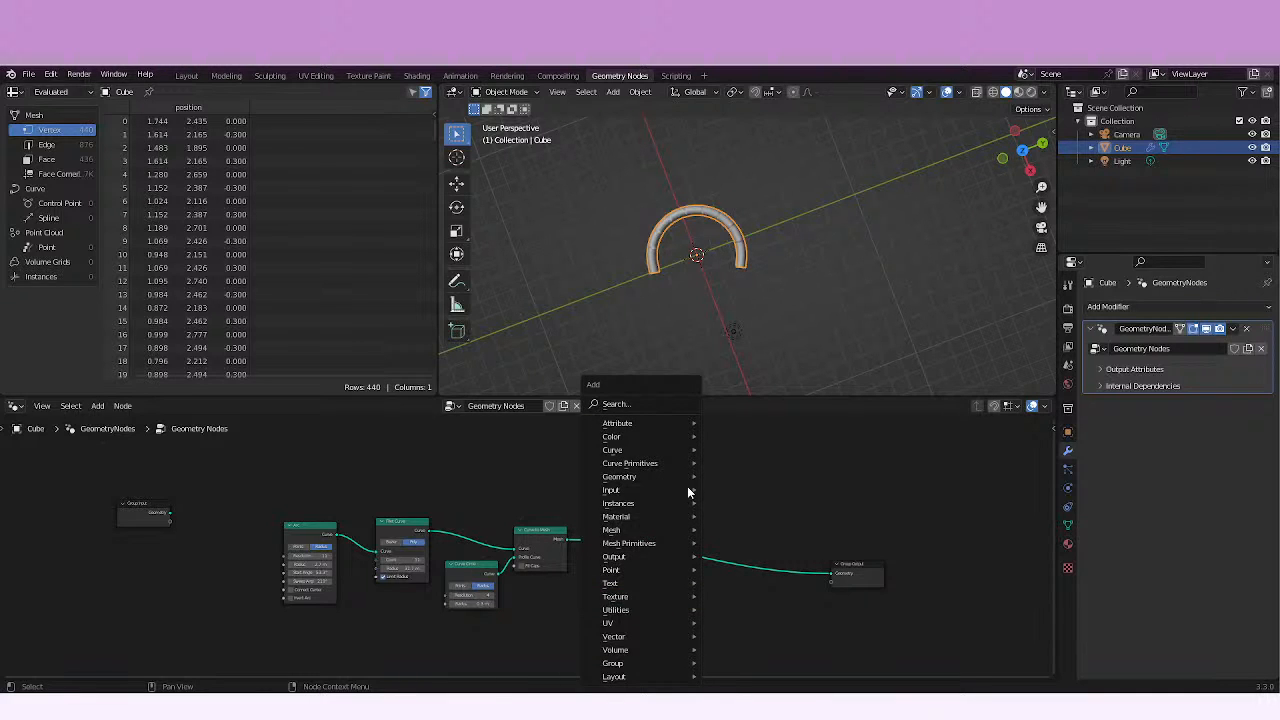
mouse_move(645, 488)
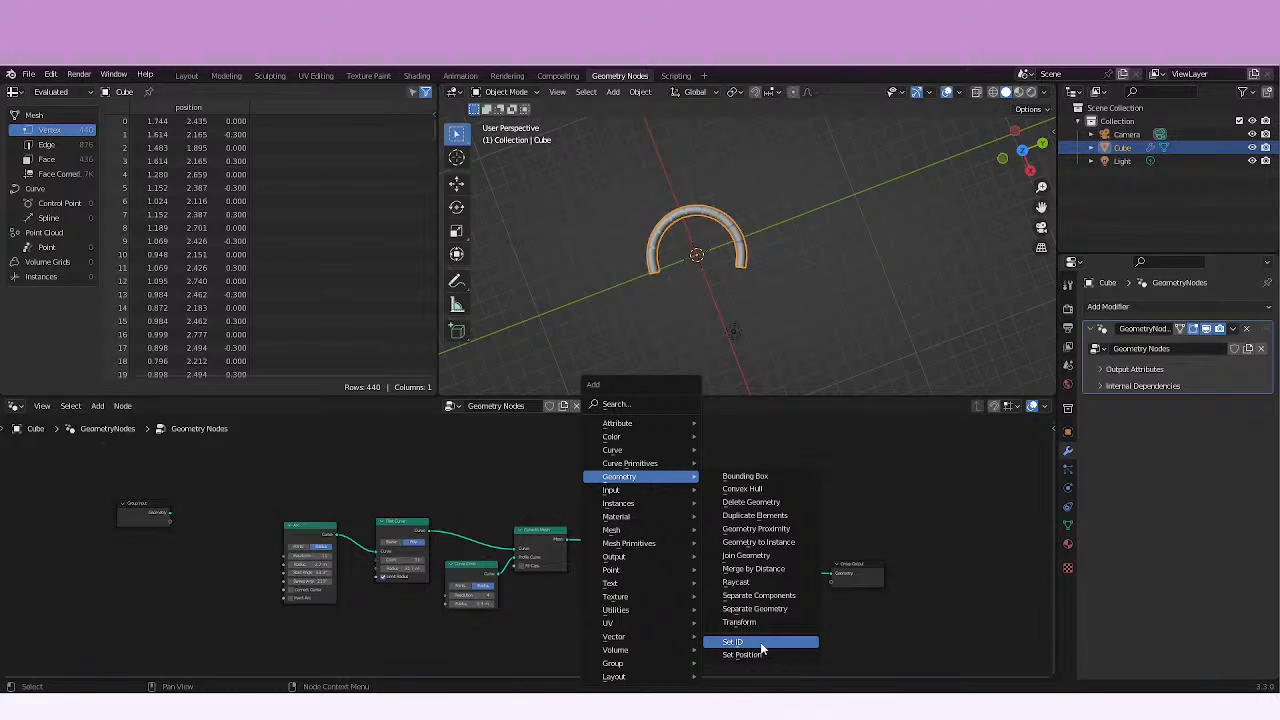
click(761, 643)
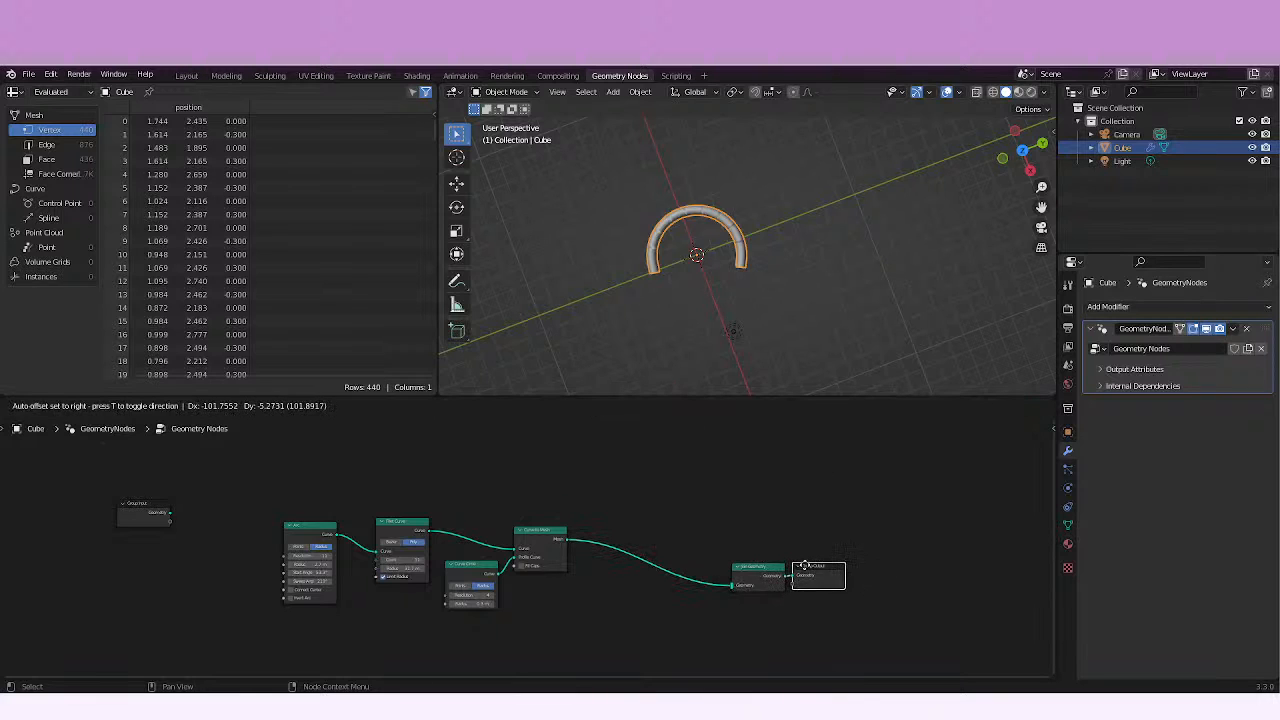
click(757, 584)
Move the Join Geometry and Group Output nodes closer to Curve to Mesh.
middle_drag(601, 564, 522, 506)
drag(679, 507, 560, 497)
drag(742, 507, 623, 498)
middle_drag(566, 549, 636, 558)
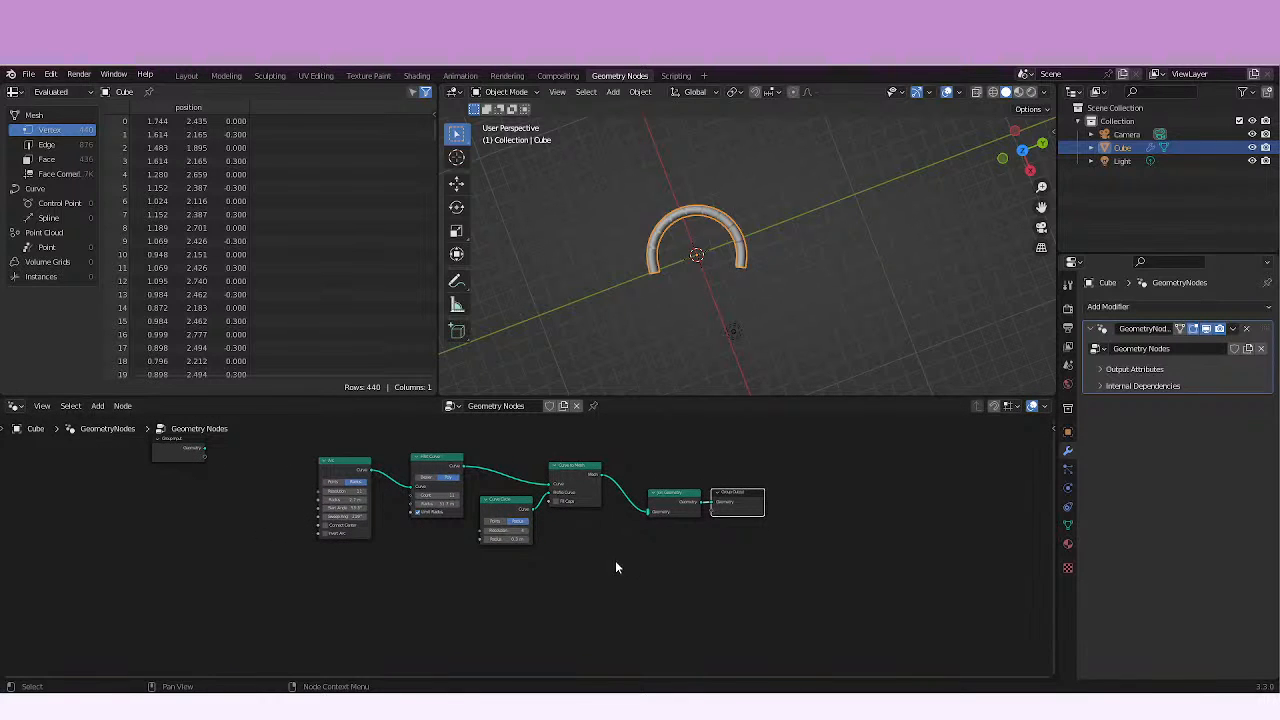
Add a Star curve primitive node below the Arc node.
scroll(615, 567, up, 4)
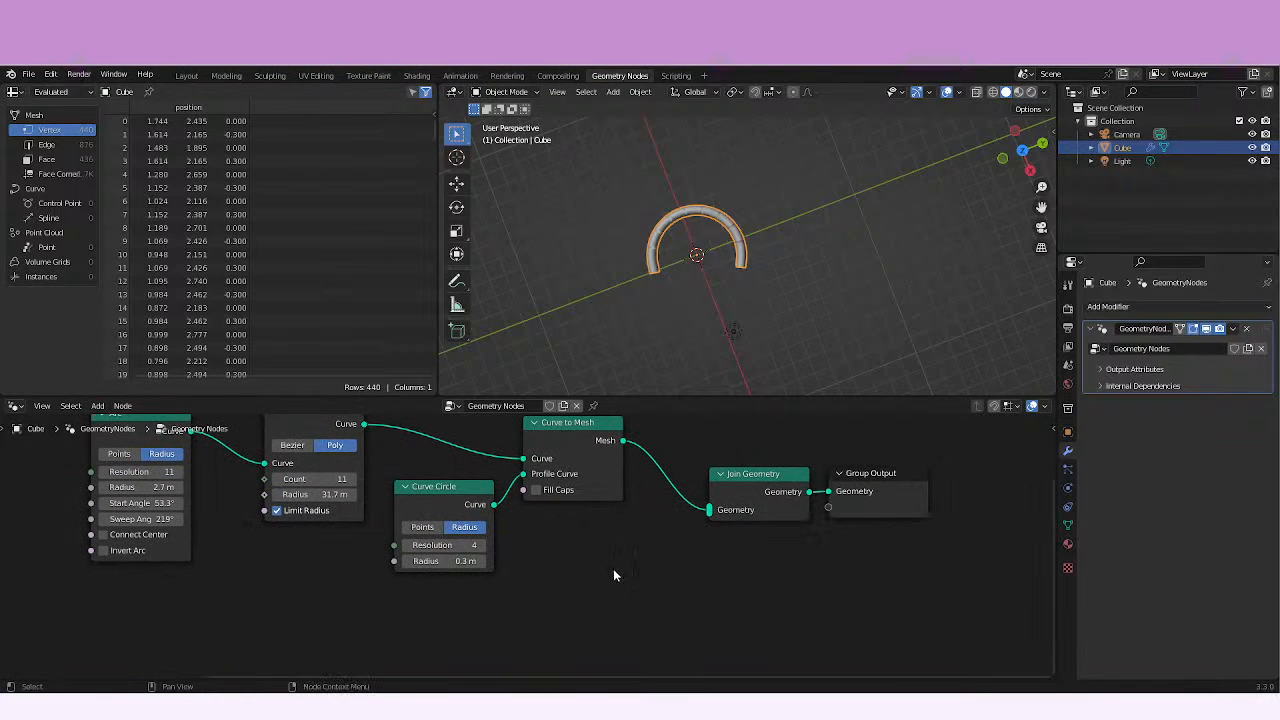
key(shift+a)
middle_drag(617, 569, 747, 538)
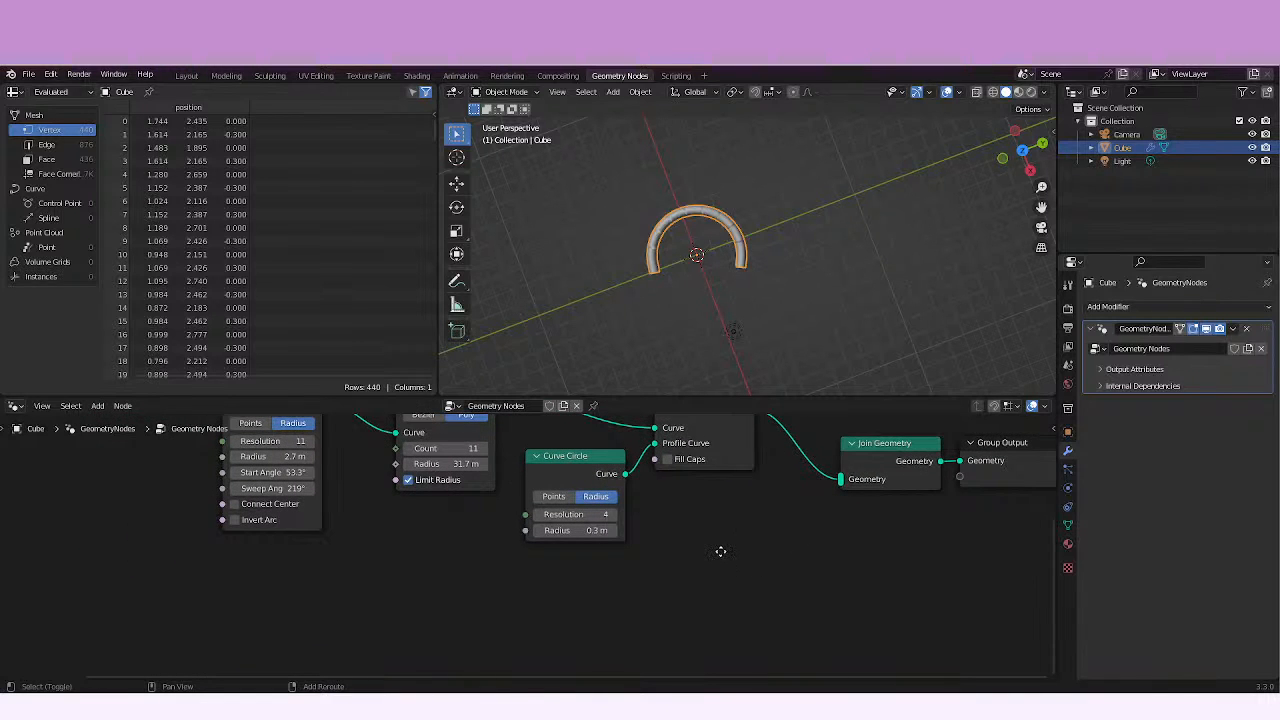
scroll(657, 540, down, 2)
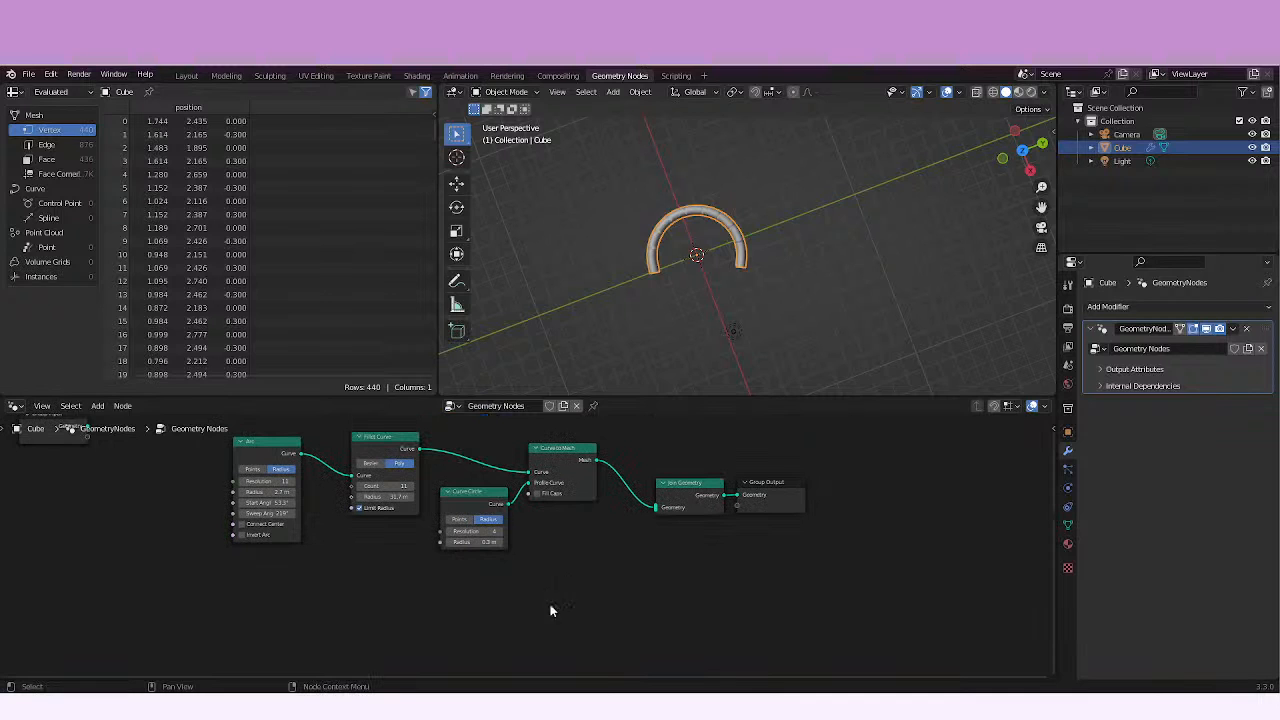
key(shift)
key(shift+a)
mouse_move(432, 625)
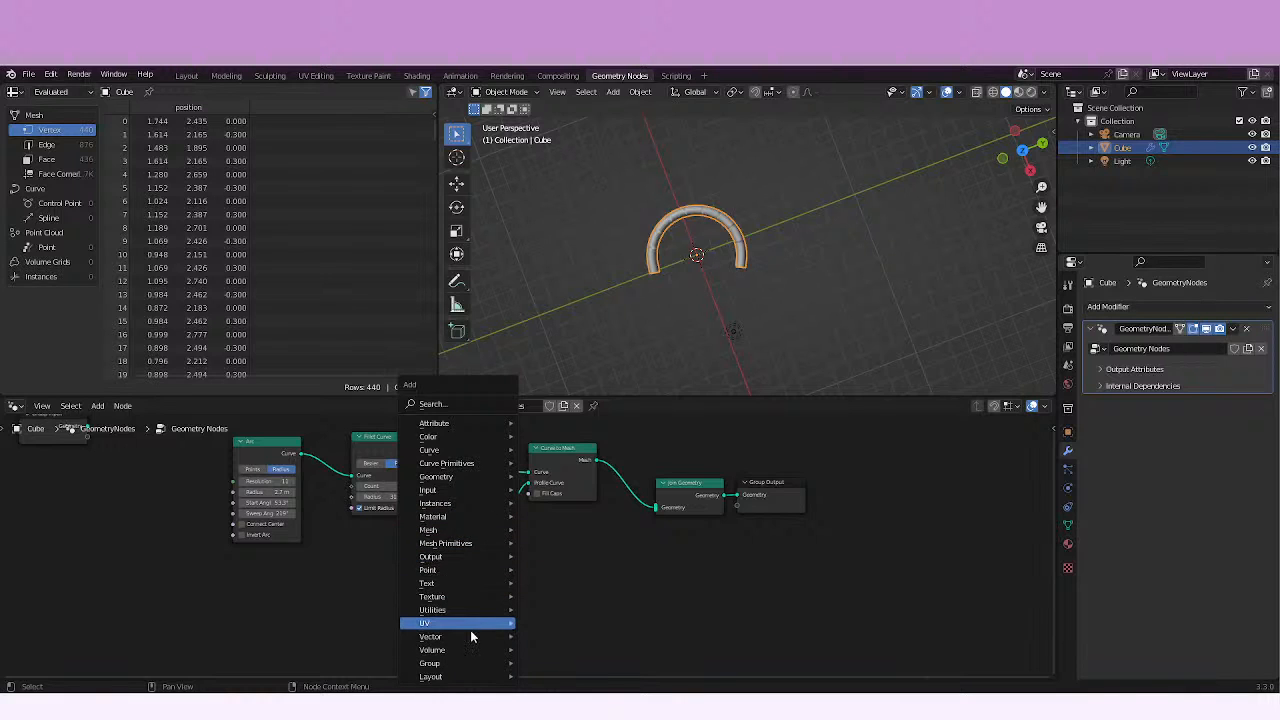
key(Escape)
key(shift+a)
mouse_move(450, 466)
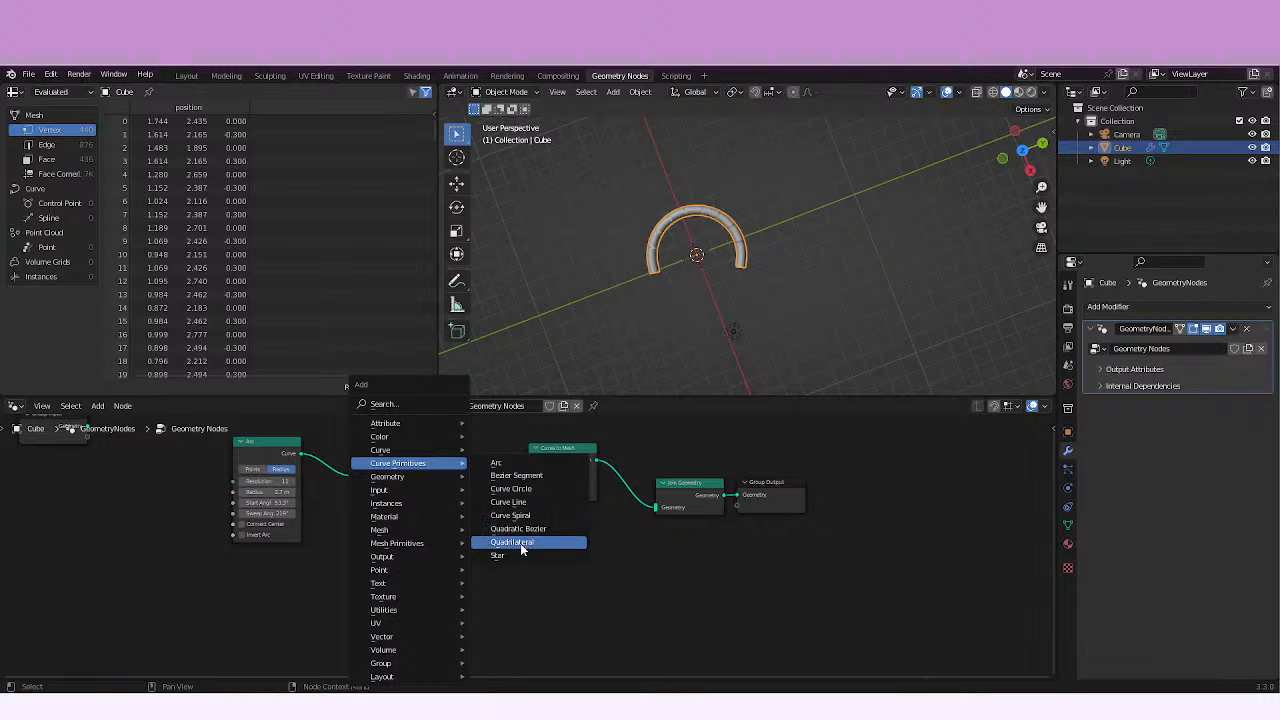
click(505, 555)
click(394, 620)
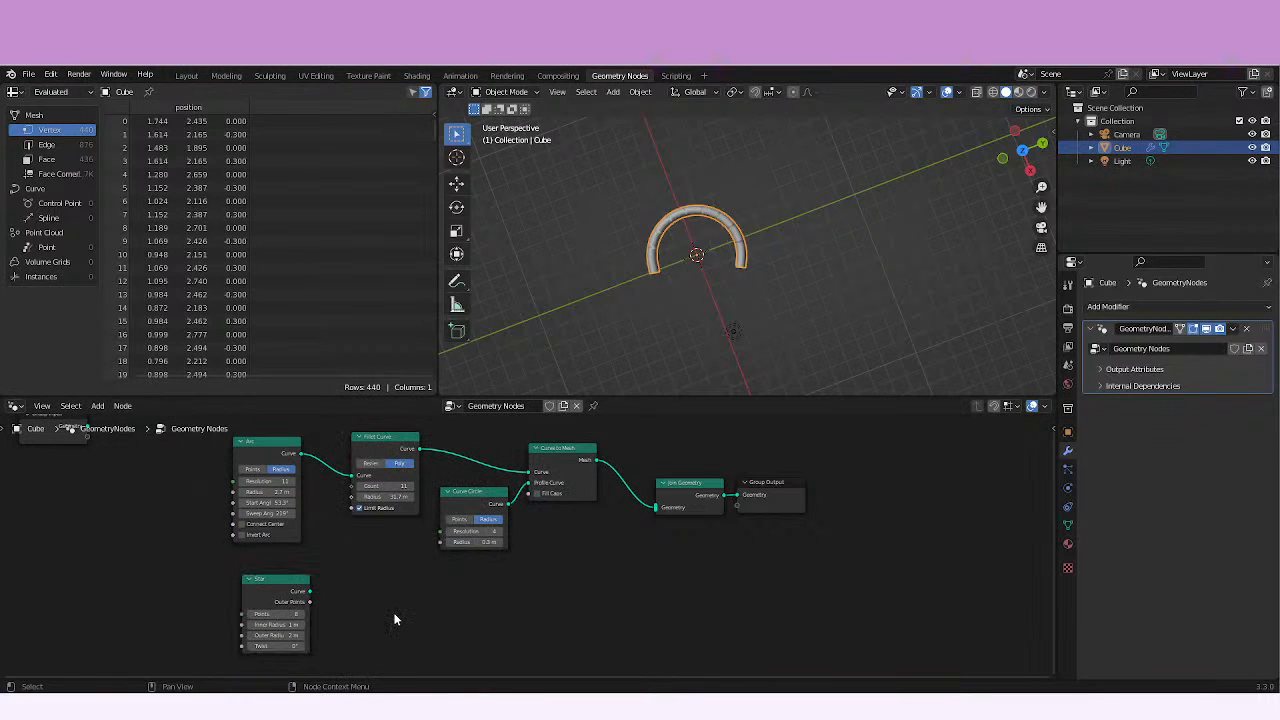
Add a second Fillet Curve node beside the Star node, leaving it unconnected.
key(shift+a)
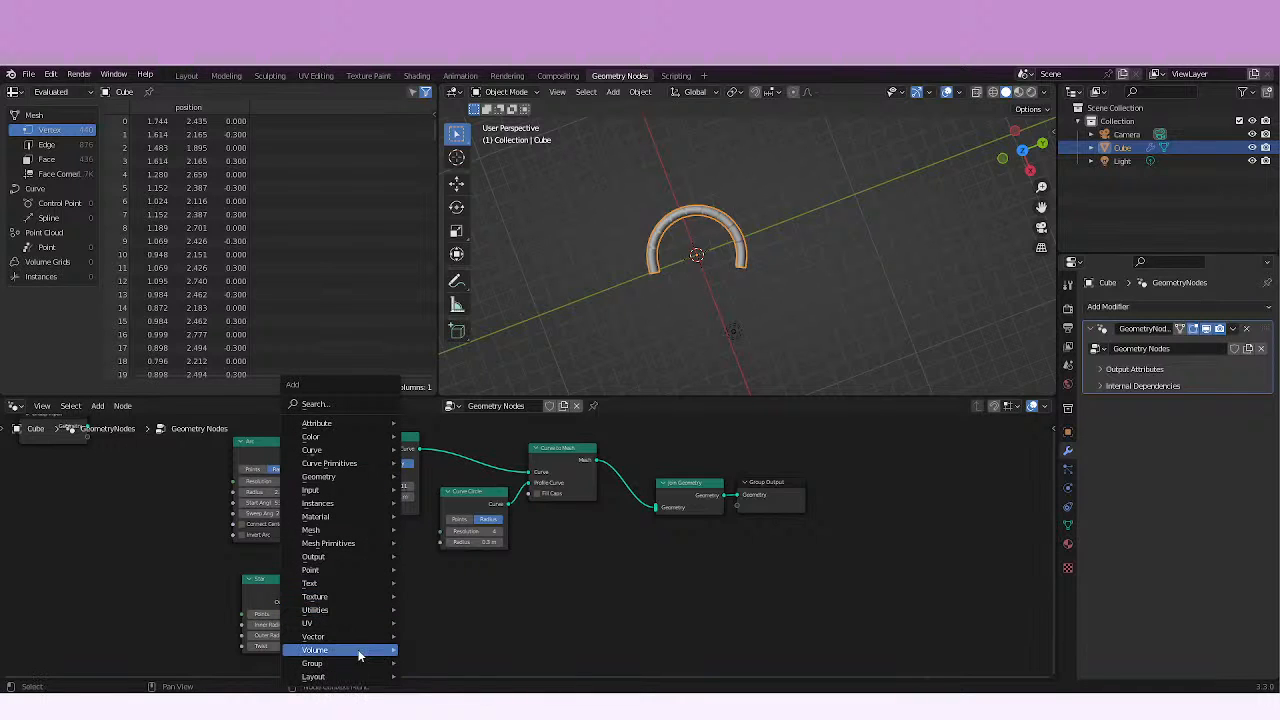
mouse_move(360, 449)
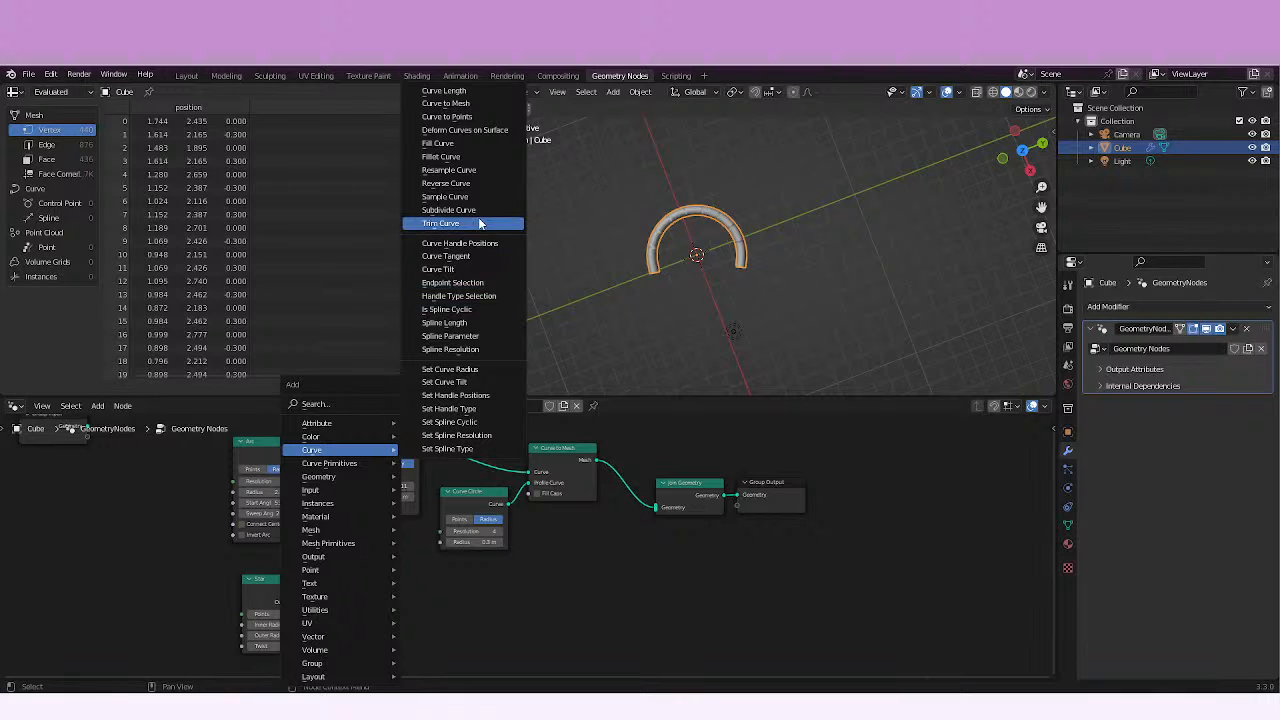
click(474, 157)
click(362, 588)
middle_drag(457, 560, 387, 532)
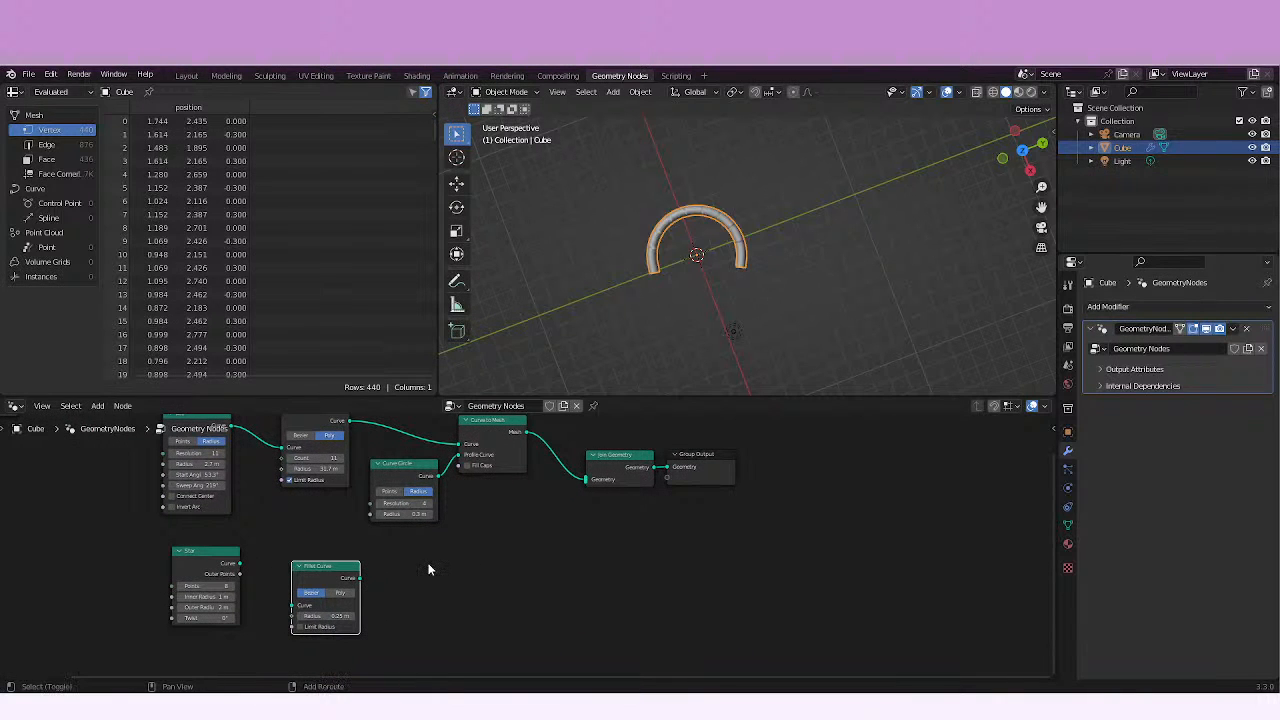
Add a Fill Curve node beside the new Fillet Curve and connect its Mesh output to Join Geometry.
key(shift+a)
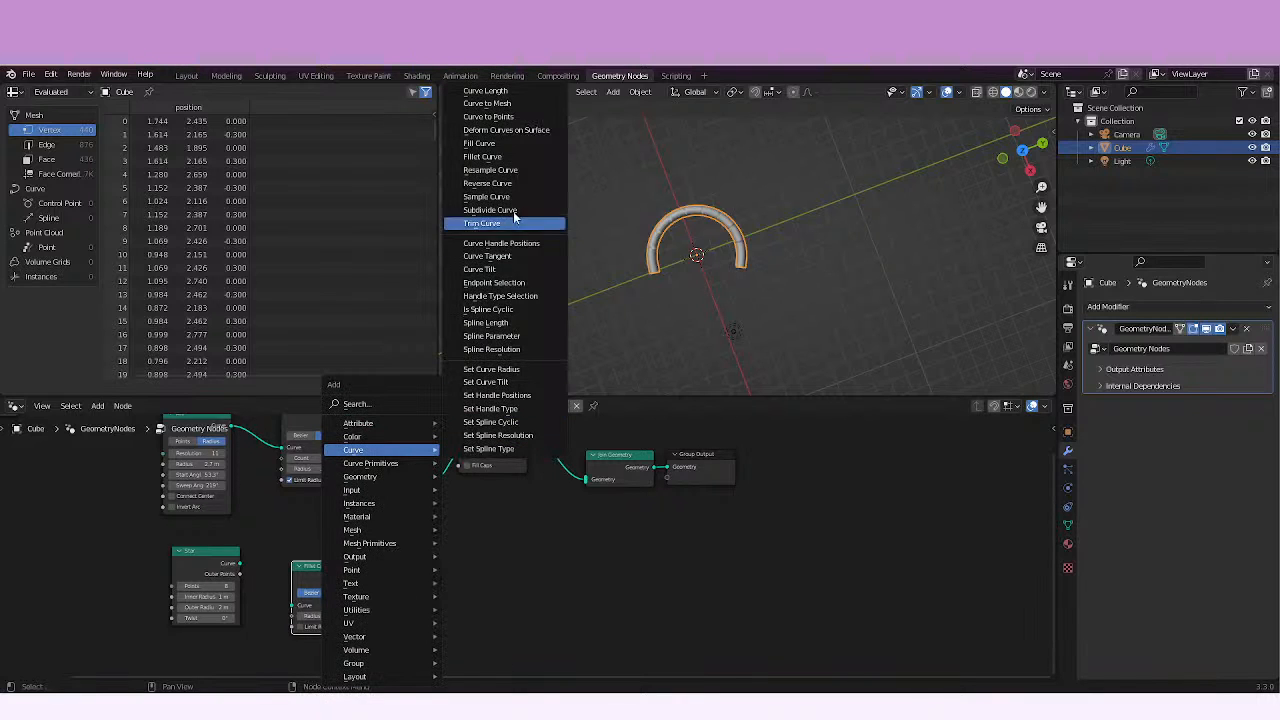
click(512, 145)
click(474, 573)
drag(470, 571, 589, 502)
click(470, 577)
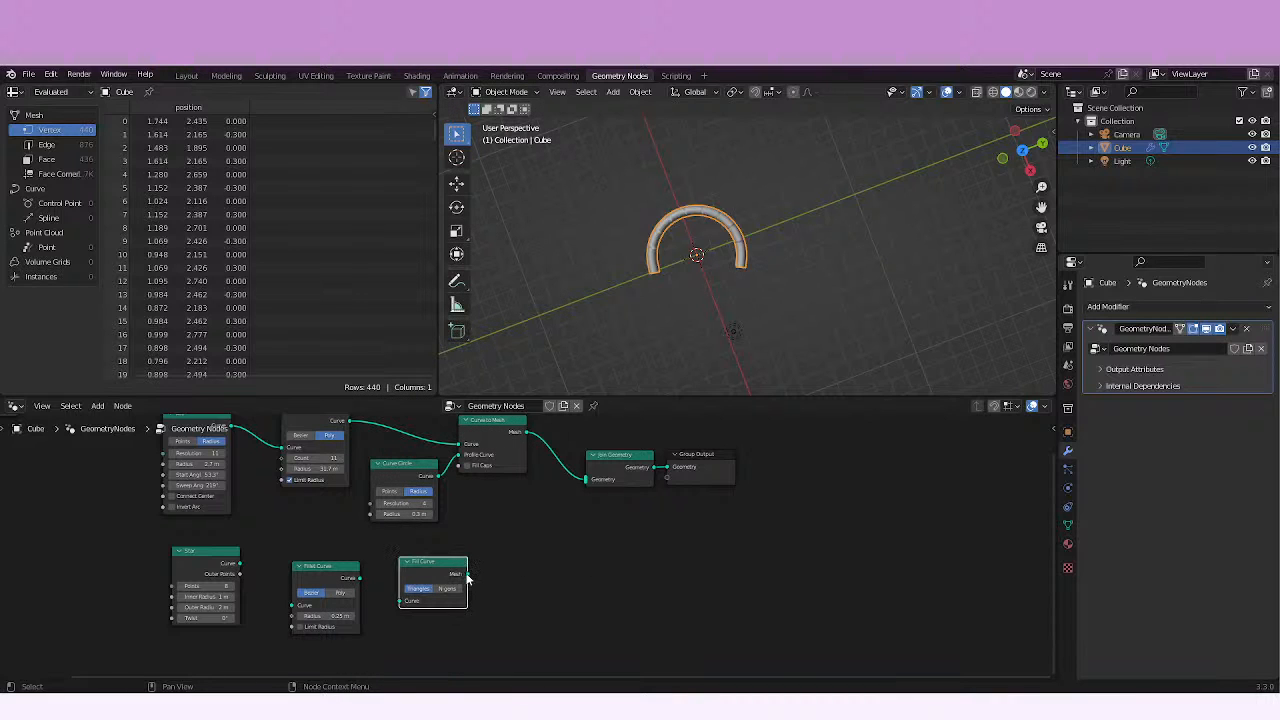
drag(466, 575, 593, 485)
Insert a Transform node on the link between Fill Curve and Join Geometry.
key(shift+a)
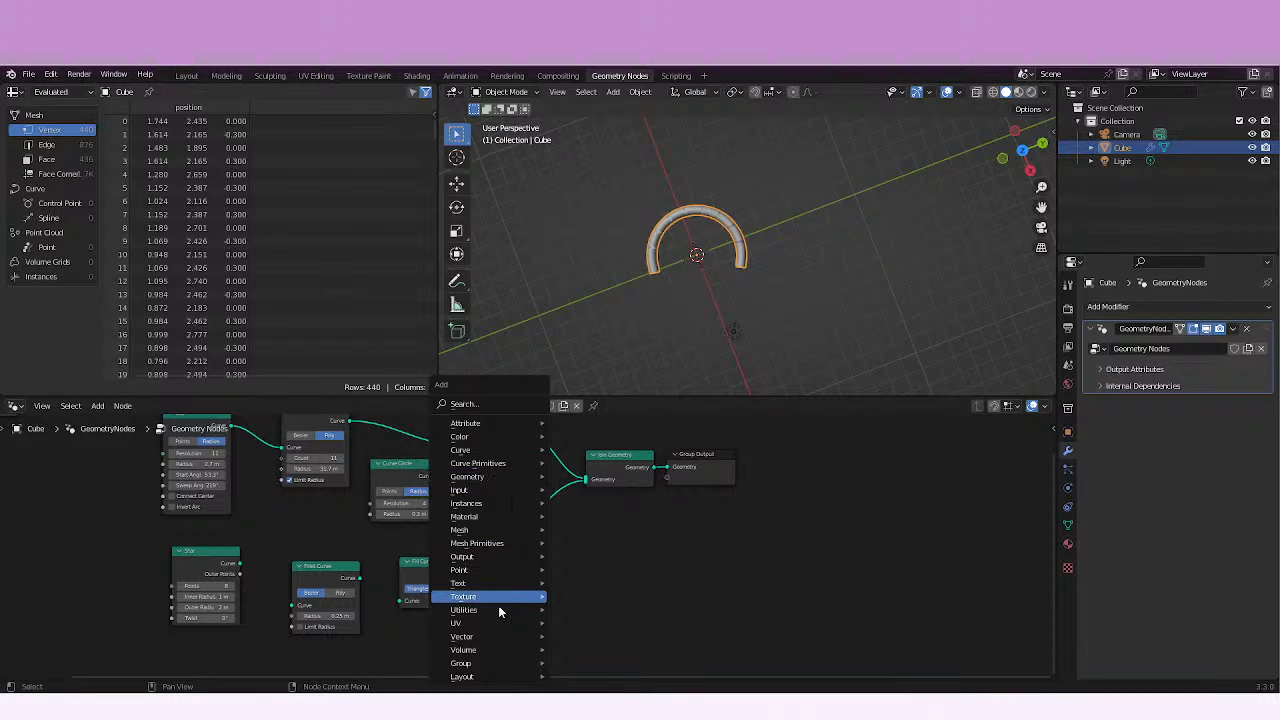
mouse_move(491, 583)
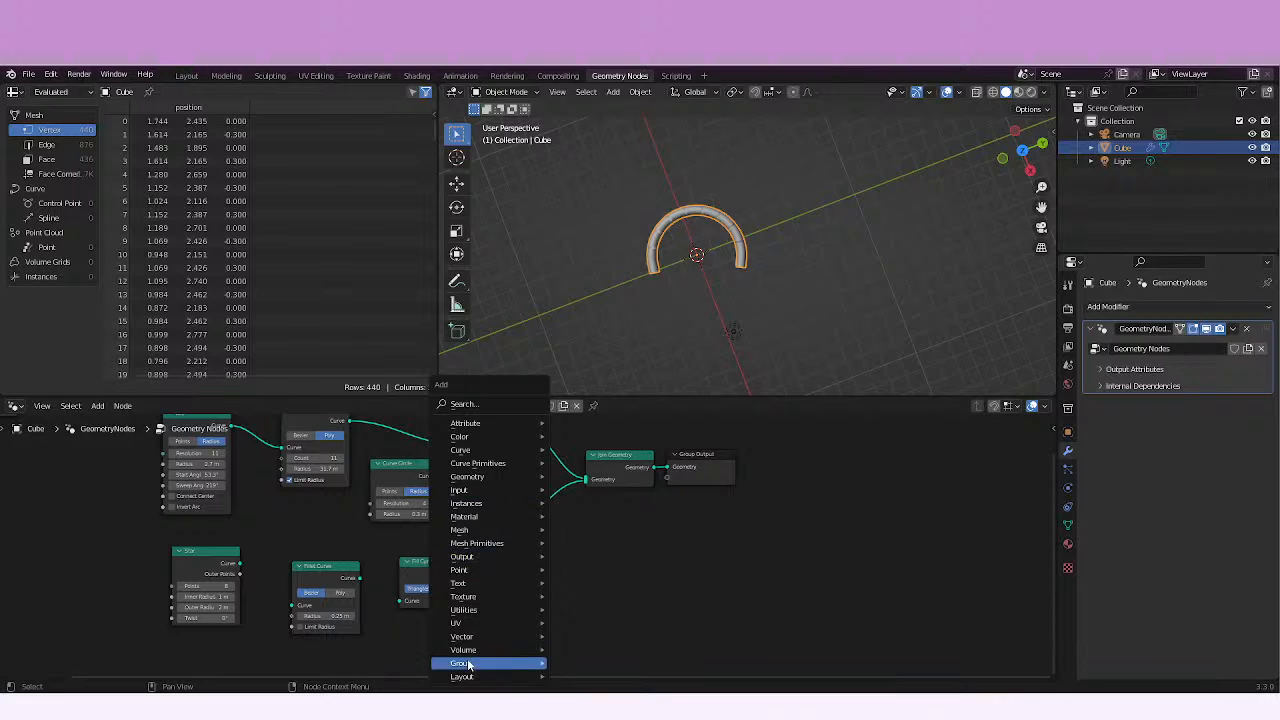
mouse_move(475, 611)
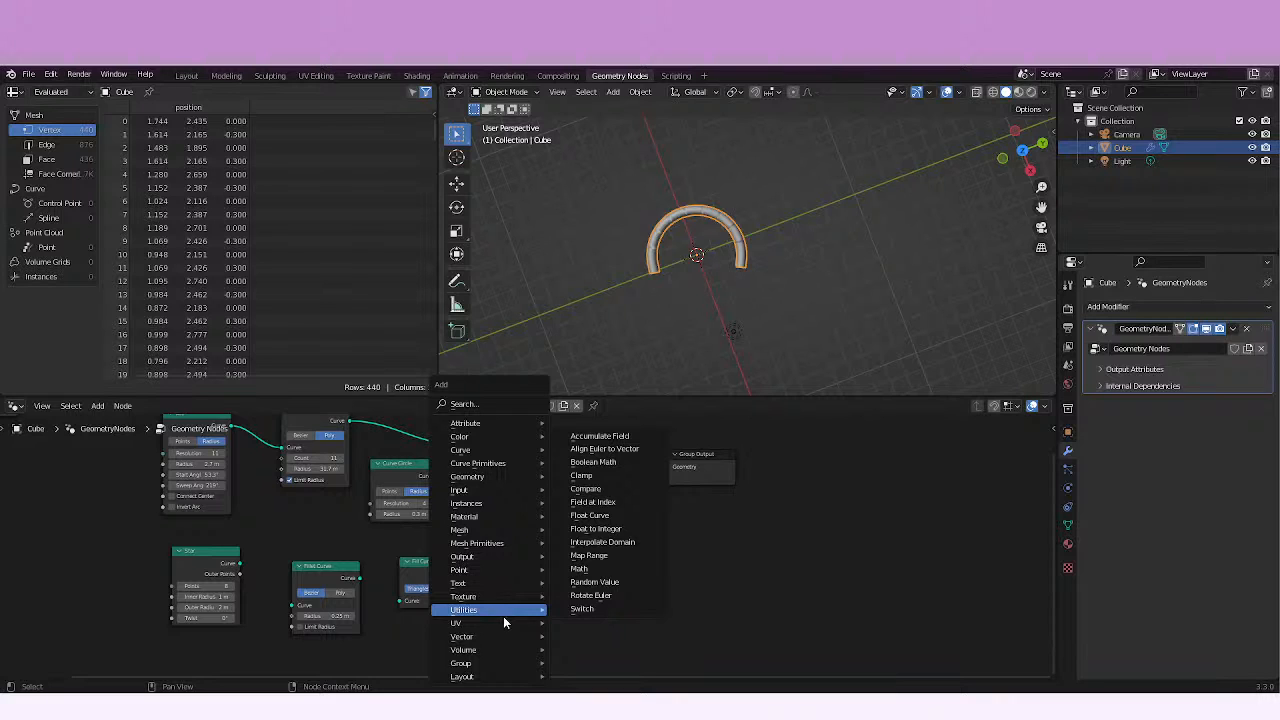
mouse_move(499, 467)
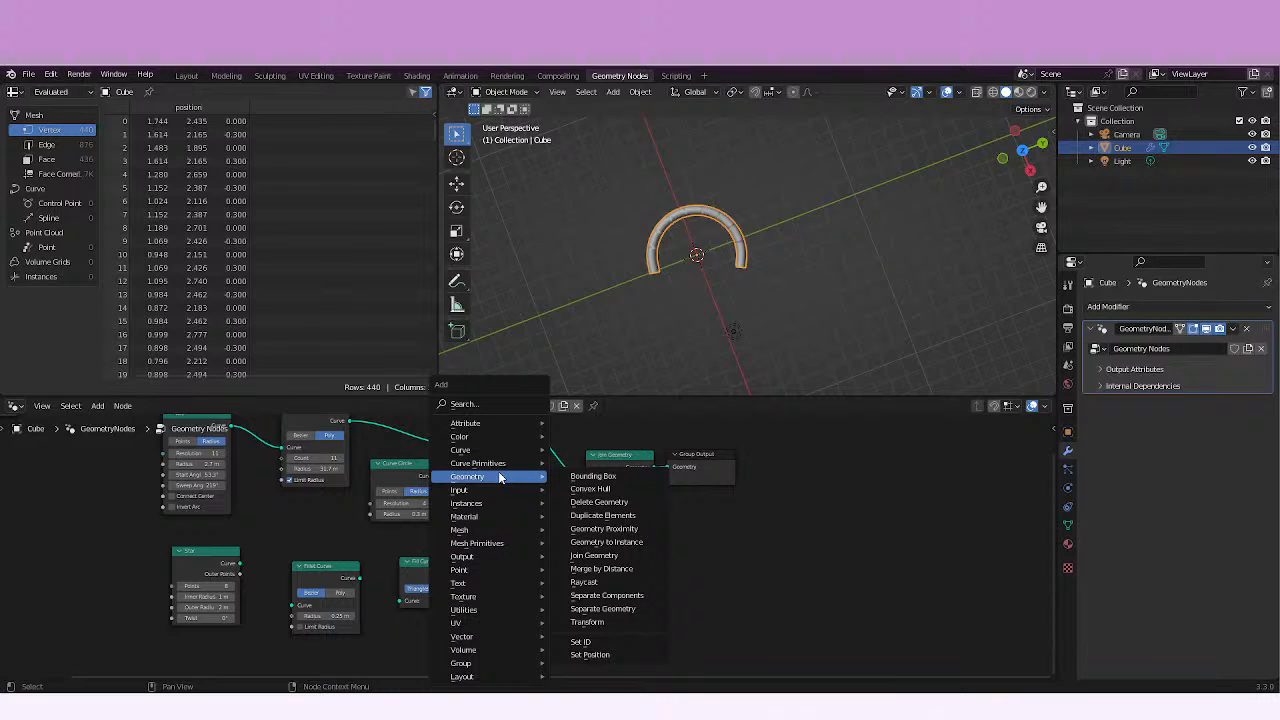
click(587, 622)
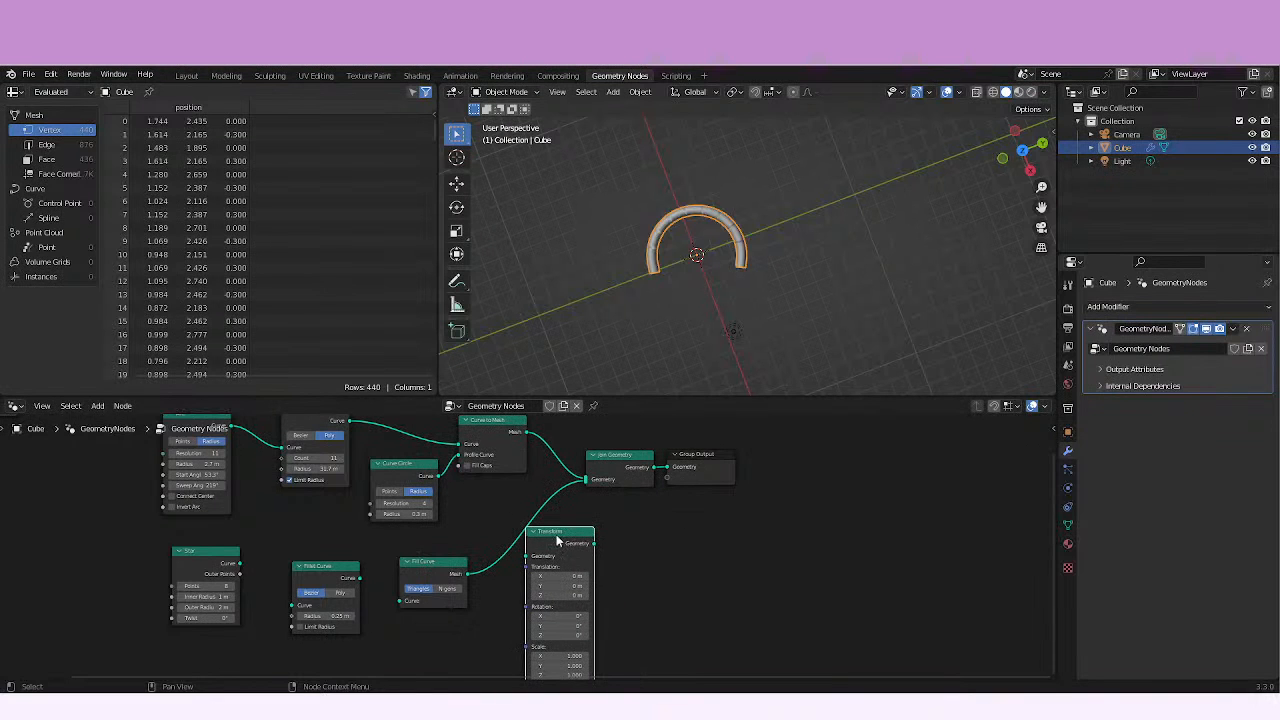
click(530, 518)
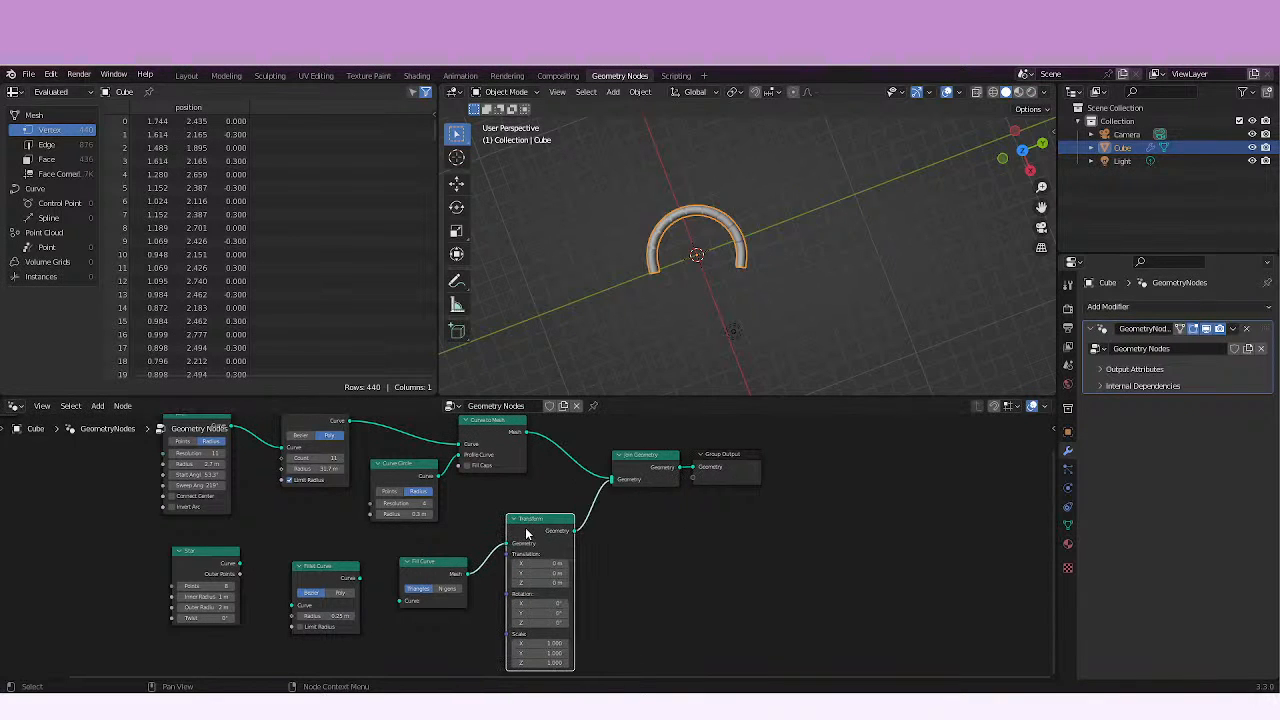
Set the Transform node's X translation to -18.5 m to separate the star from the arc.
scroll(560, 556, up, 5)
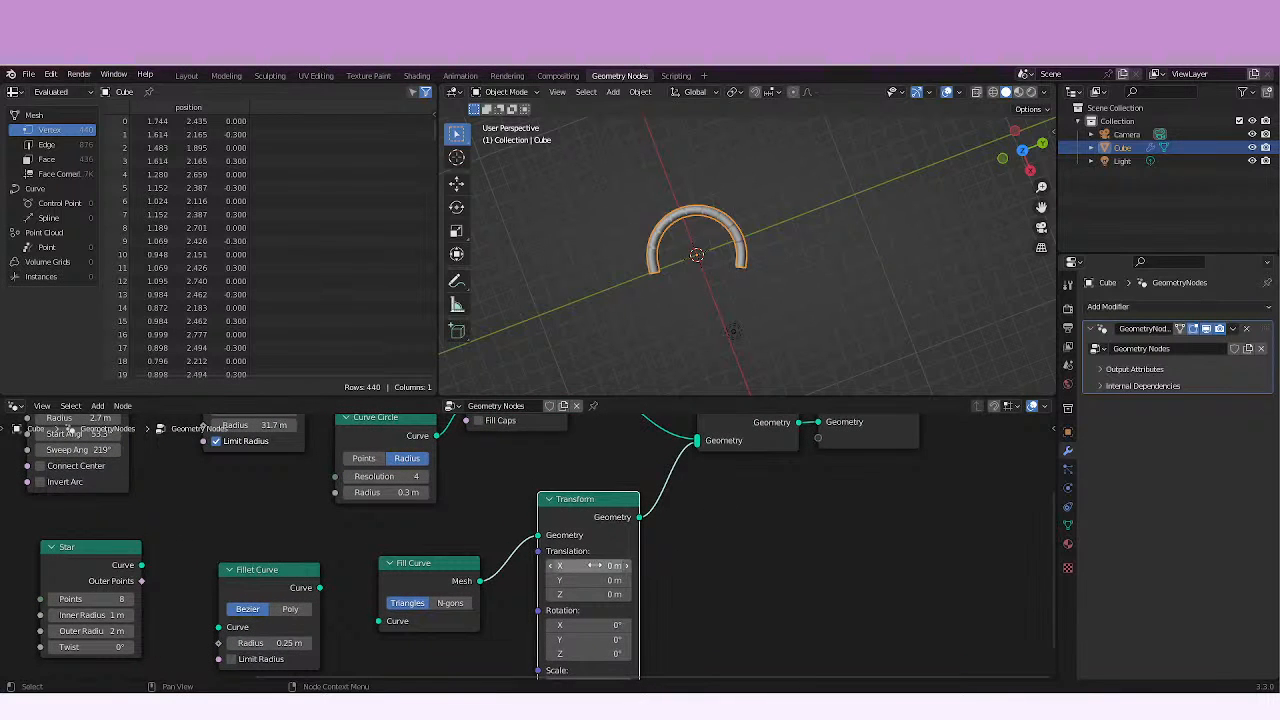
drag(595, 566, 440, 558)
drag(595, 565, 646, 560)
middle_drag(830, 265, 778, 283)
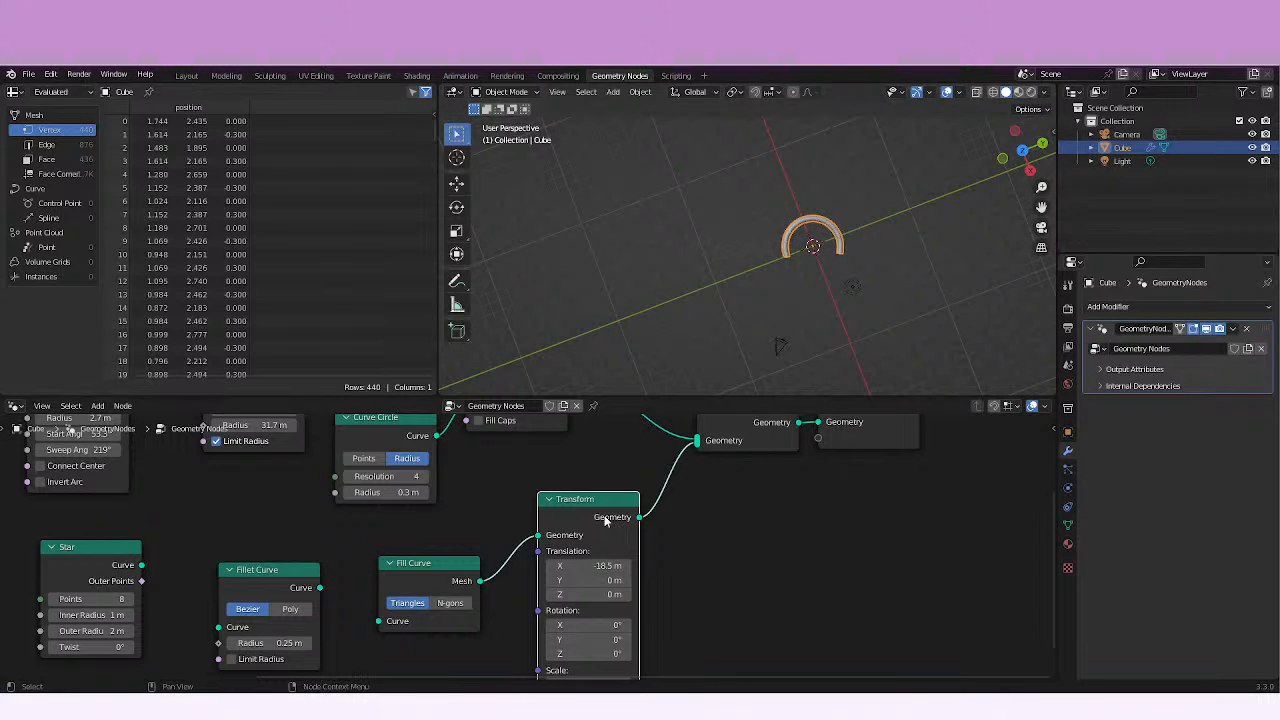
Connect the Star's Curve output to Fill Curve and insert the second Fillet Curve node on that link.
middle_drag(605, 520, 637, 502)
drag(174, 547, 420, 603)
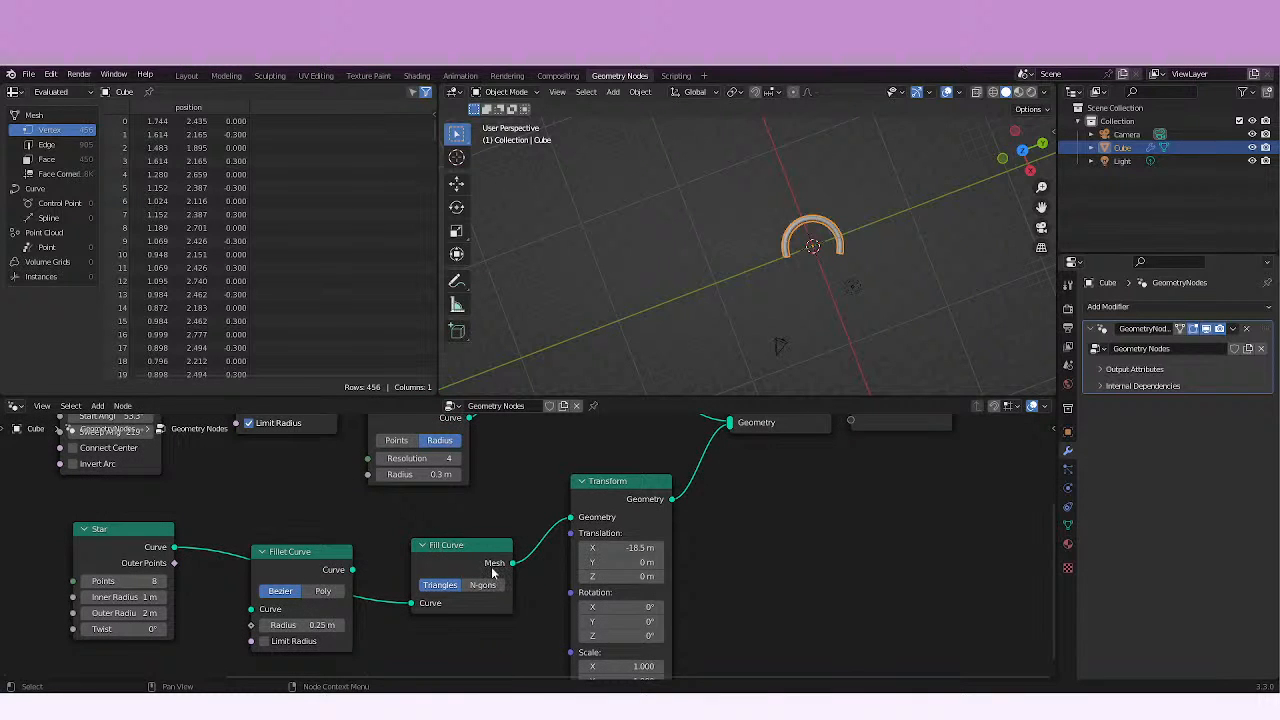
middle_drag(780, 300, 585, 295)
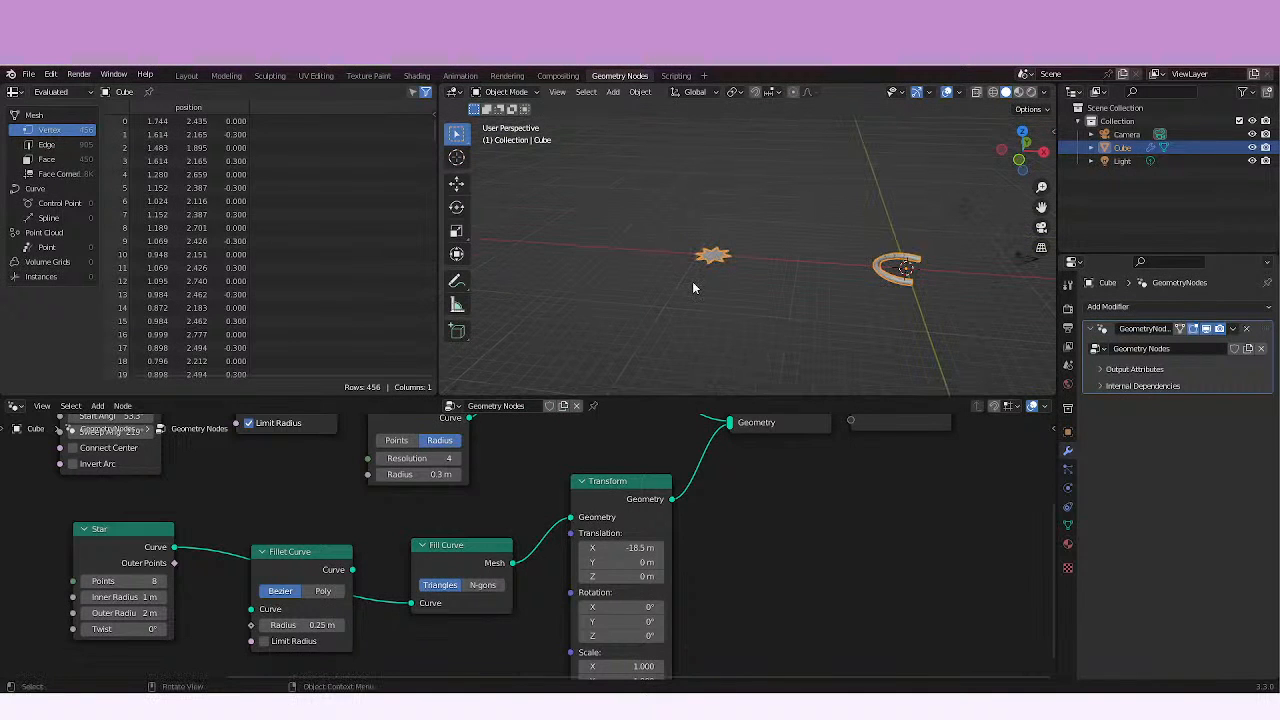
scroll(692, 283, up, 6)
middle_drag(800, 200, 727, 302)
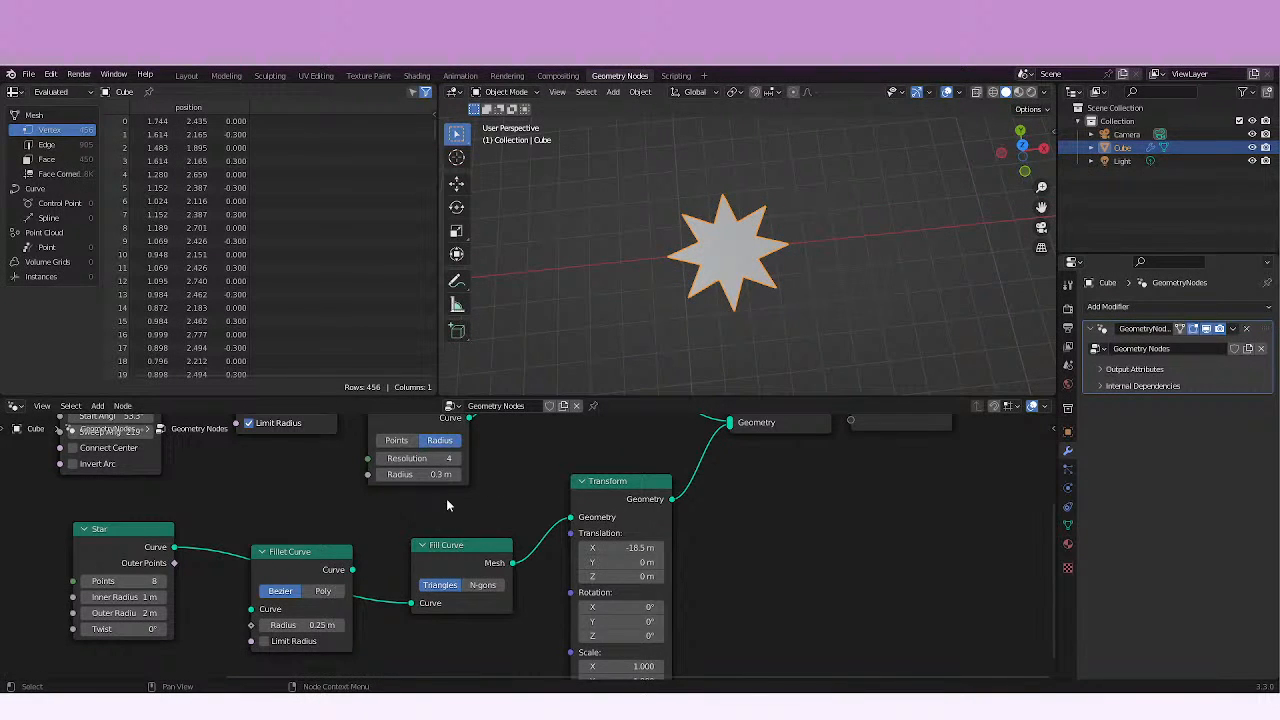
drag(302, 552, 316, 524)
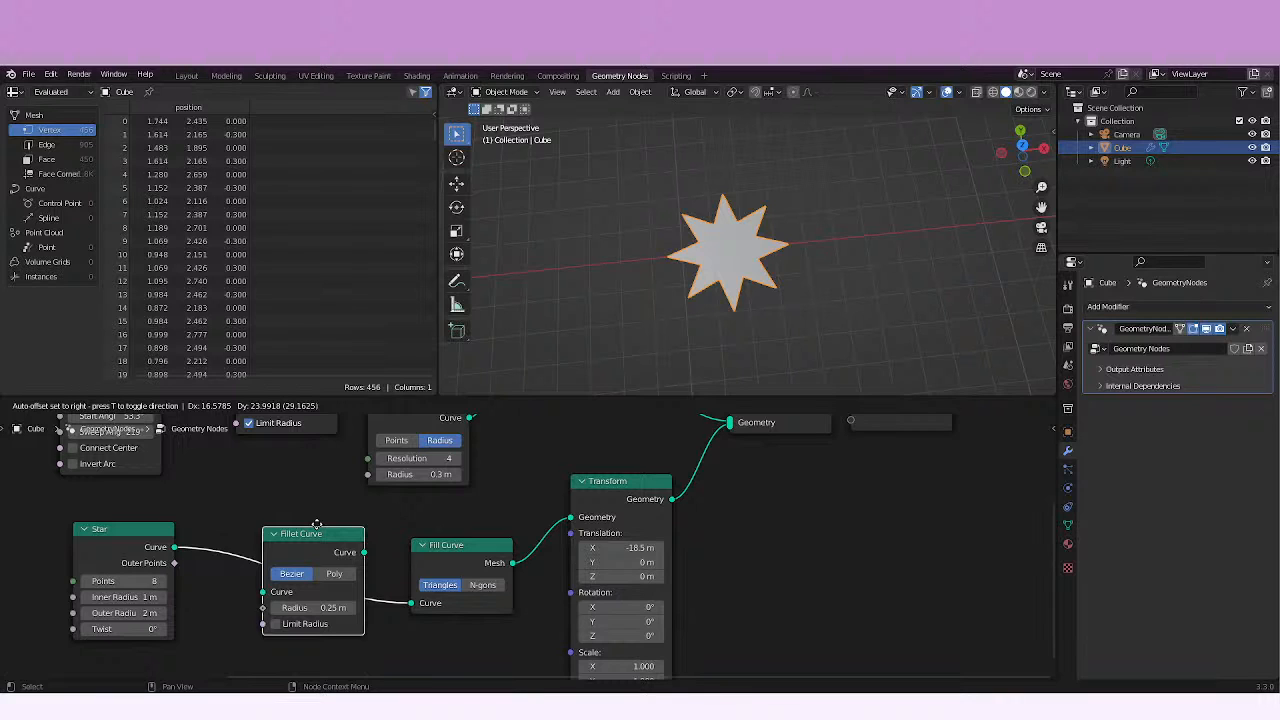
drag(316, 524, 306, 522)
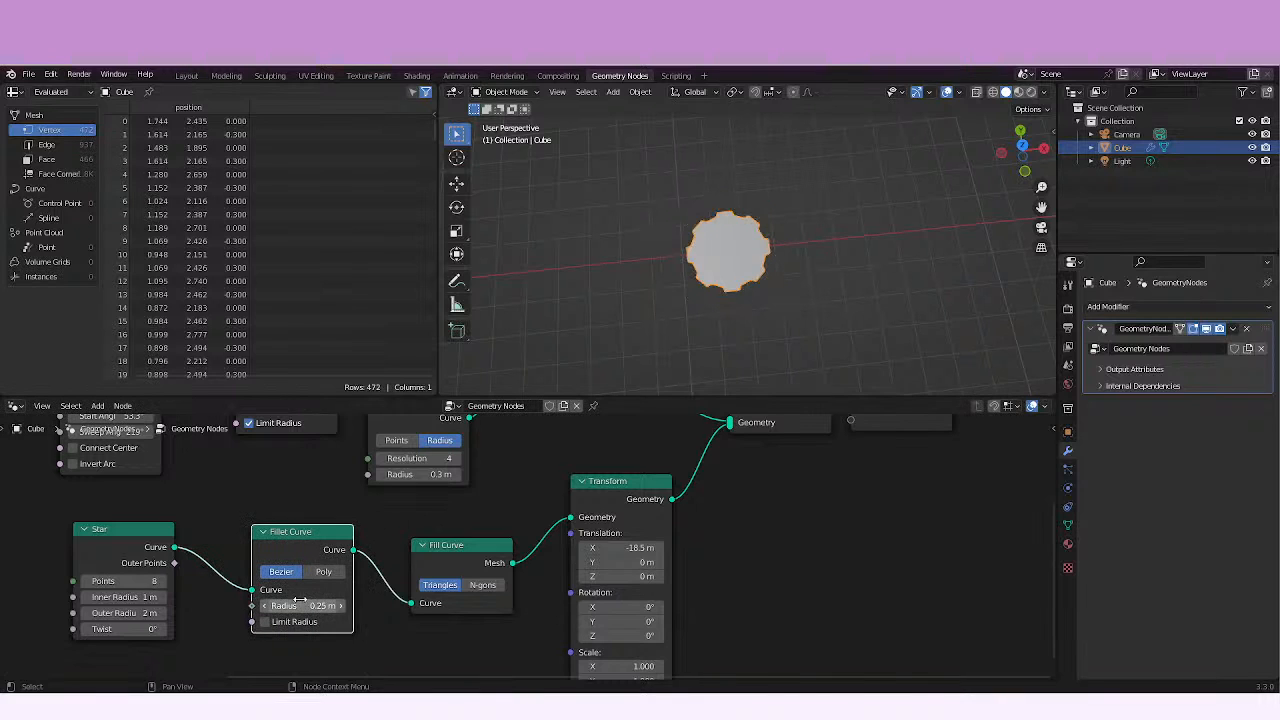
Try the star's Fillet Curve in Bezier mode with a radius of 0 m and 1.9 m.
mouse_move(284, 605)
mouse_down()
mouse_move(305, 605)
mouse_move(266, 605)
mouse_move(280, 604)
mouse_up()
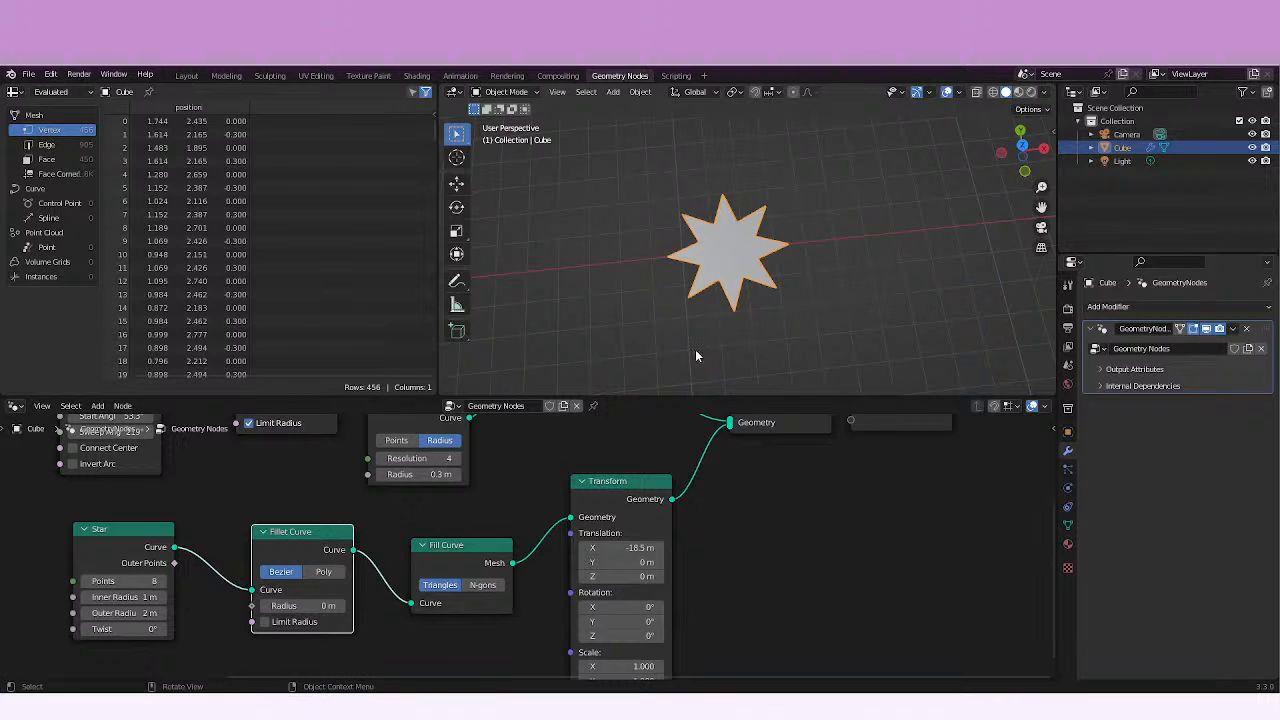
scroll(695, 349, up, 3)
shift+middle_drag(700, 303, 748, 283)
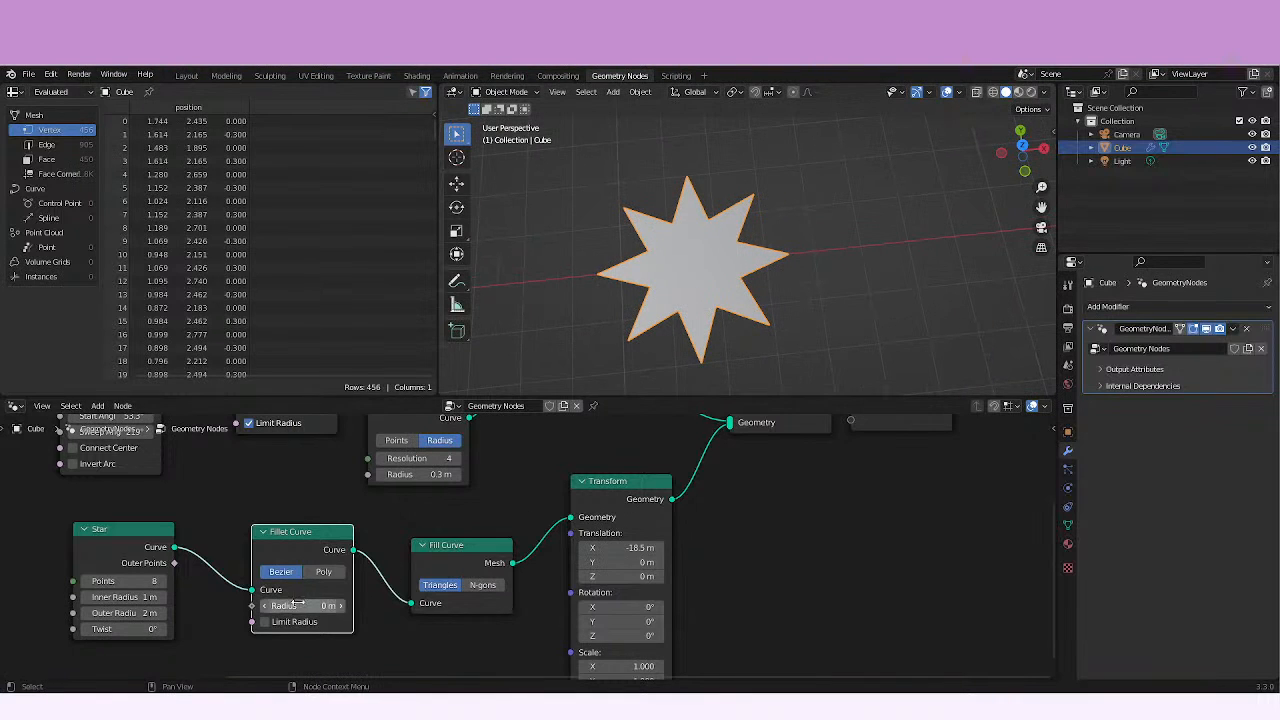
mouse_move(311, 605)
mouse_down()
mouse_move(410, 596)
mouse_move(304, 596)
mouse_up()
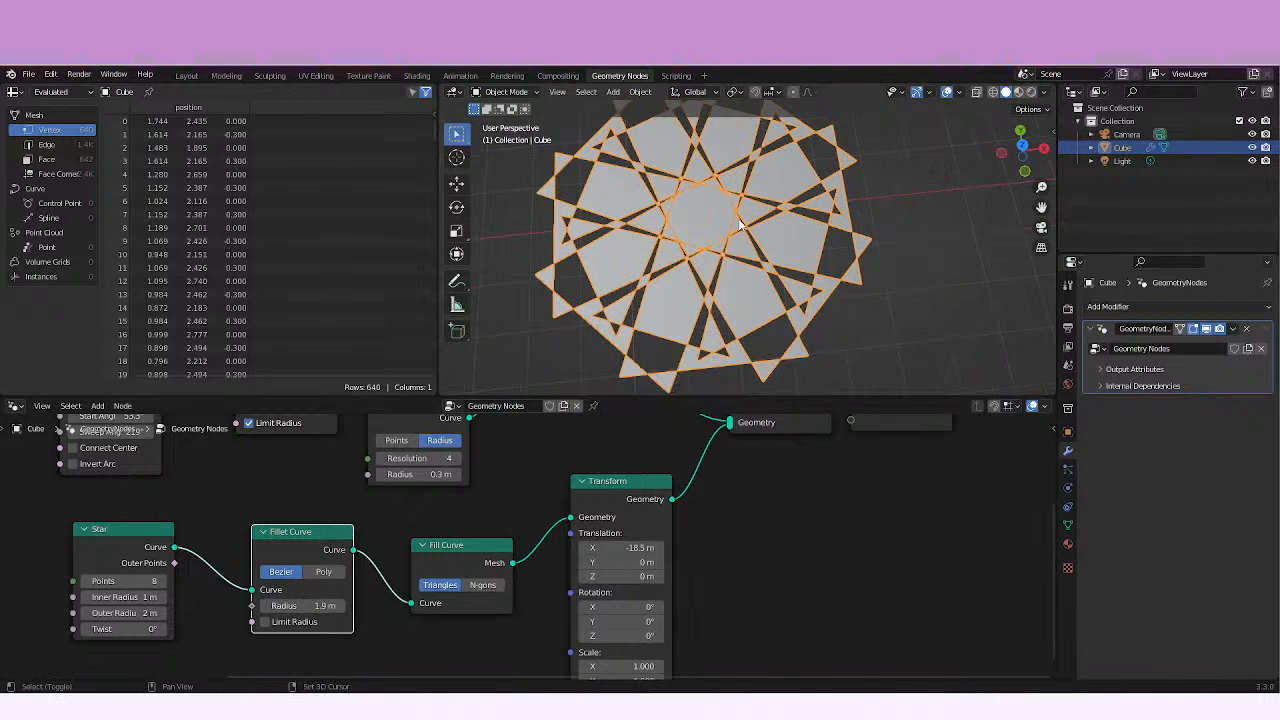
Switch the star's Fillet Curve to Poly mode and reduce its radius to 0.2 m.
scroll(740, 226, down, 3)
mouse_move(391, 531)
middle_down()
mouse_move(420, 554)
mouse_move(384, 538)
middle_up()
click(317, 578)
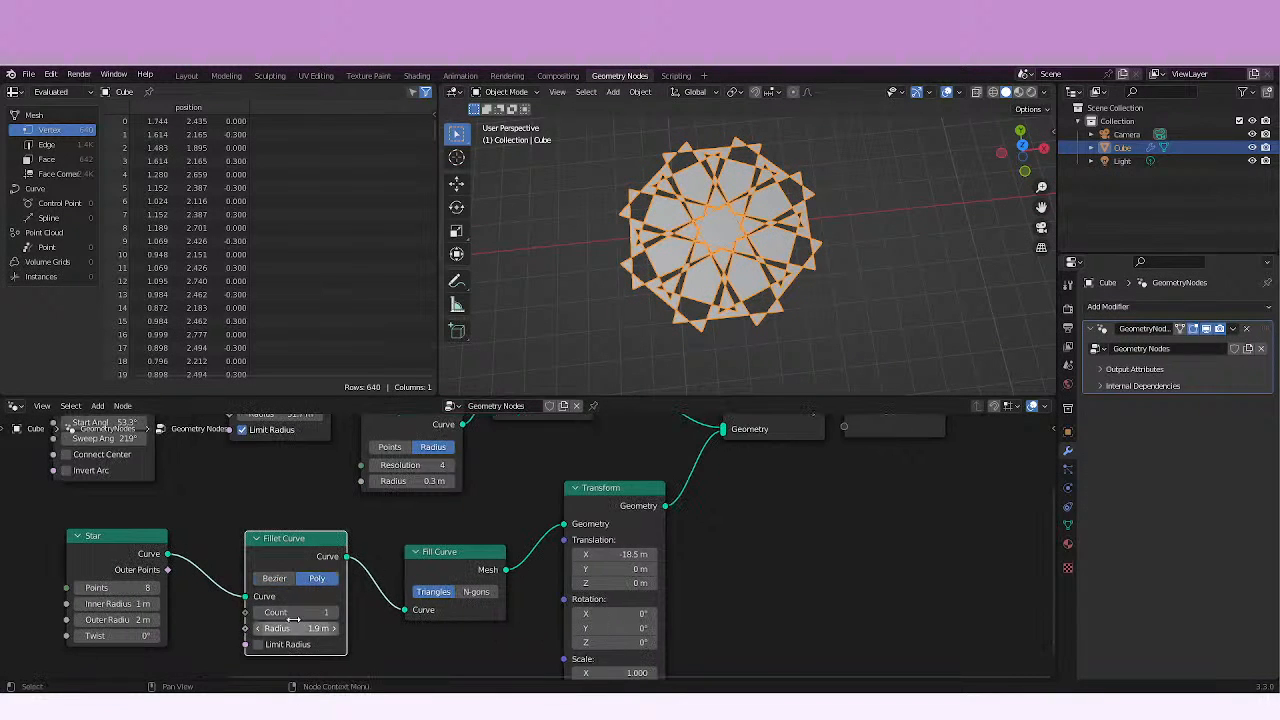
drag(305, 628, 285, 628)
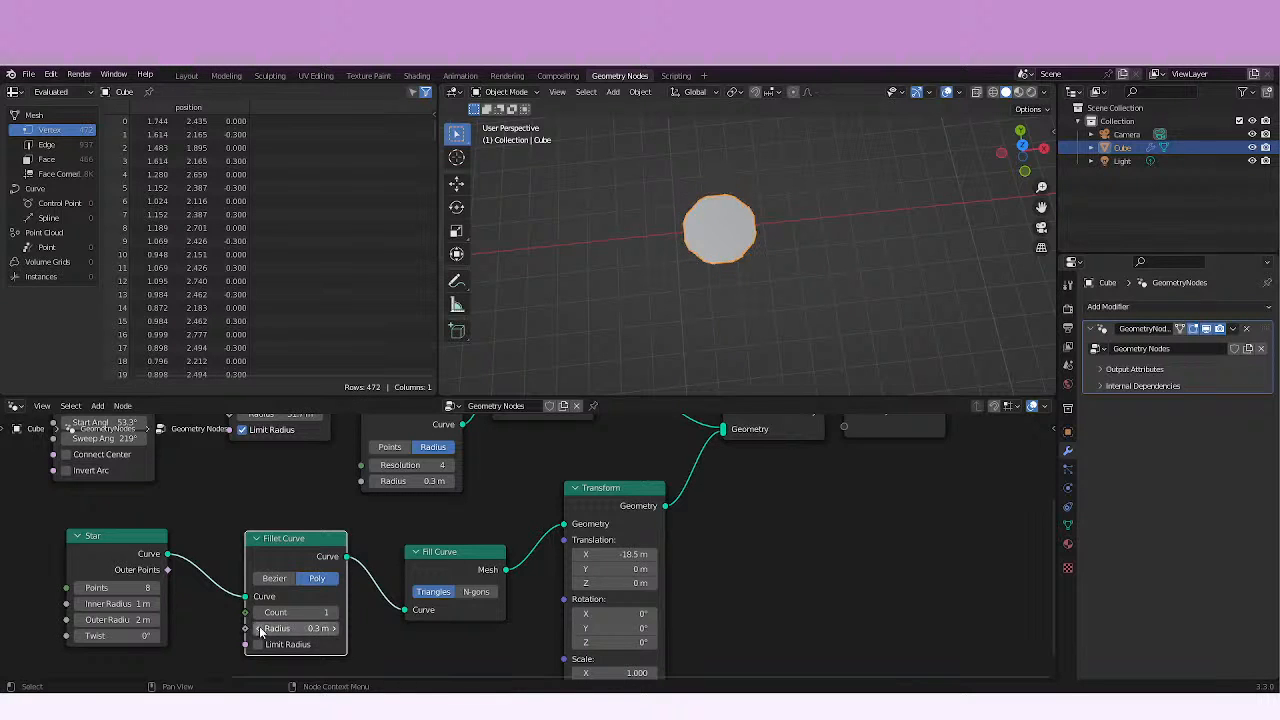
click(260, 629)
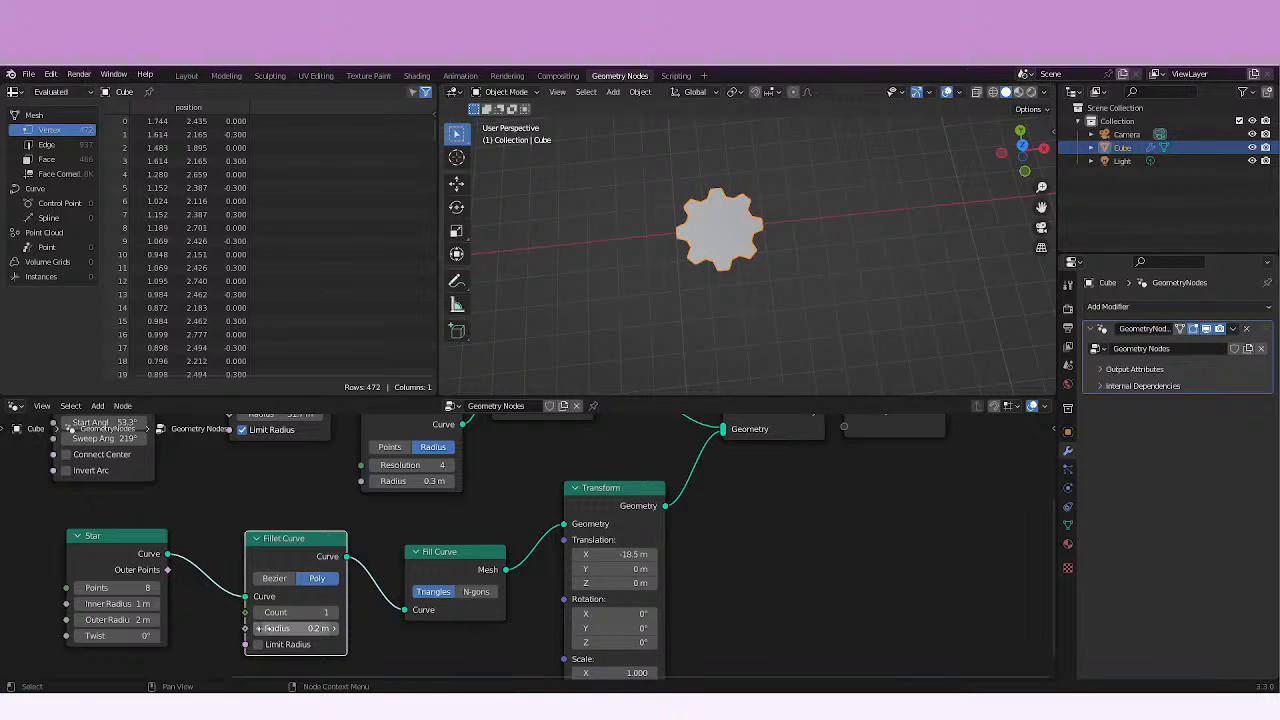
Raise the Count of the star's Fillet Curve to 12.
scroll(800, 279, up, 4)
scroll(780, 276, down, 2)
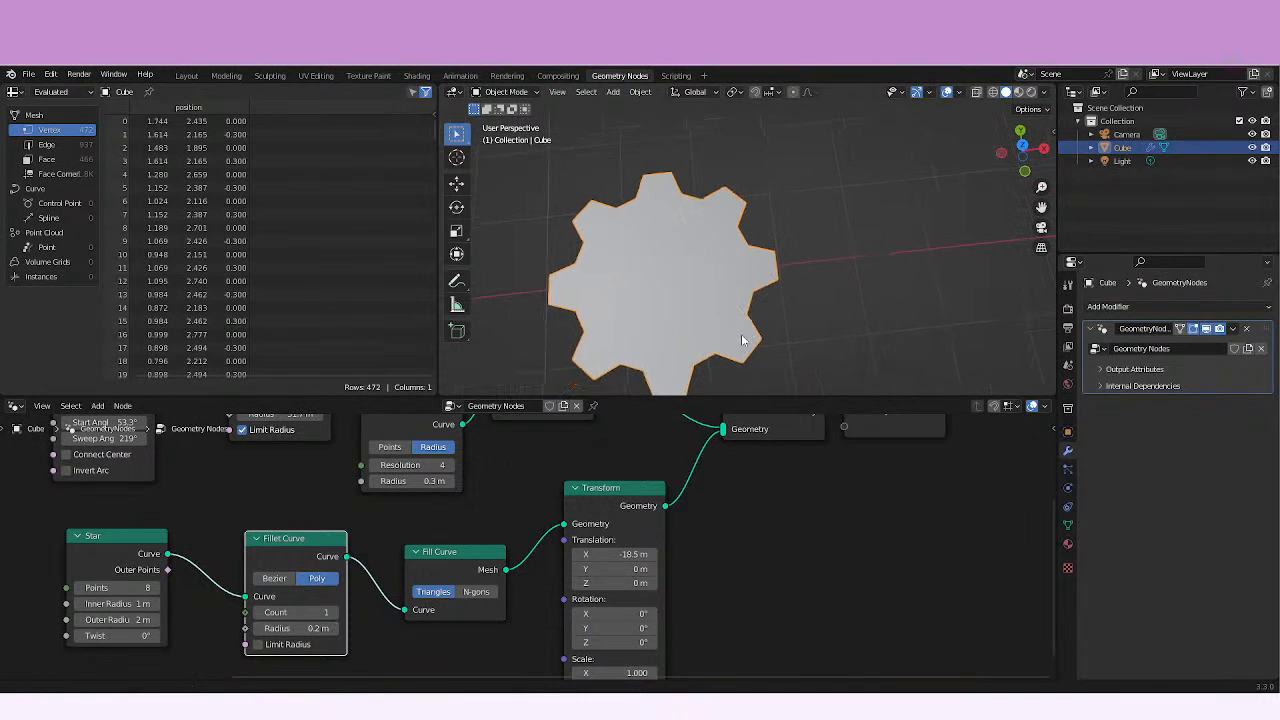
click(338, 612)
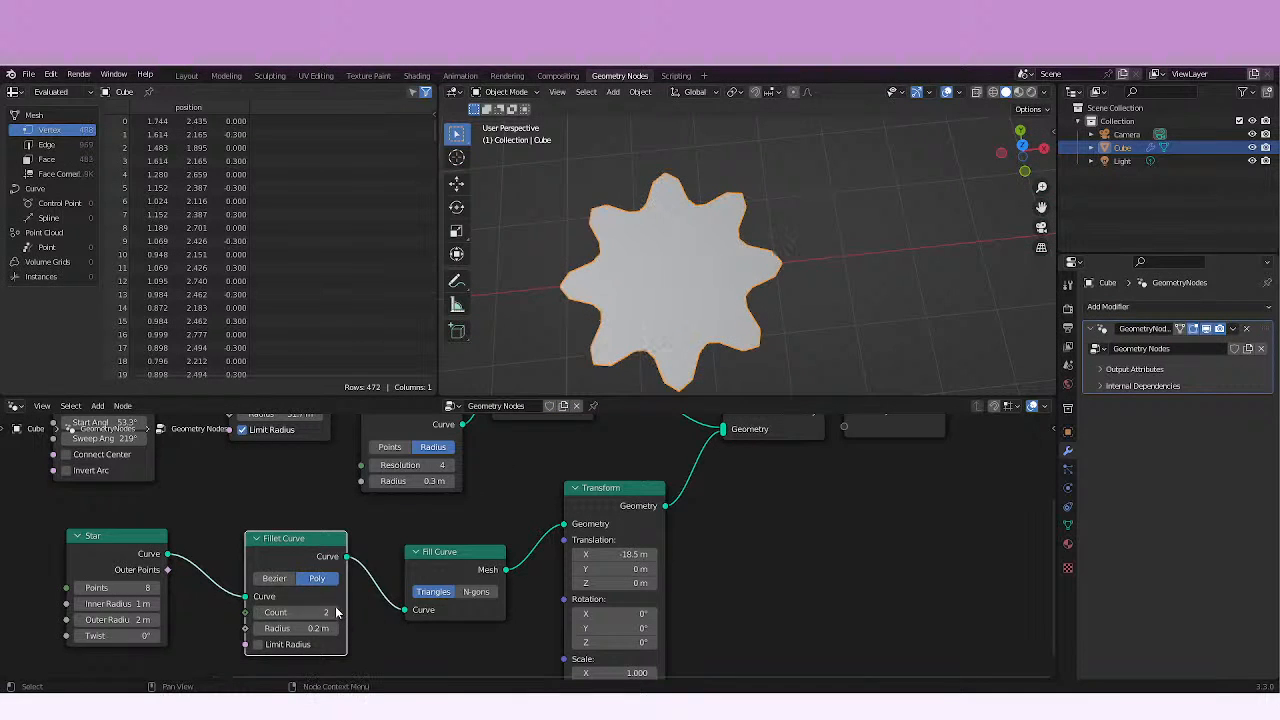
click(338, 612)
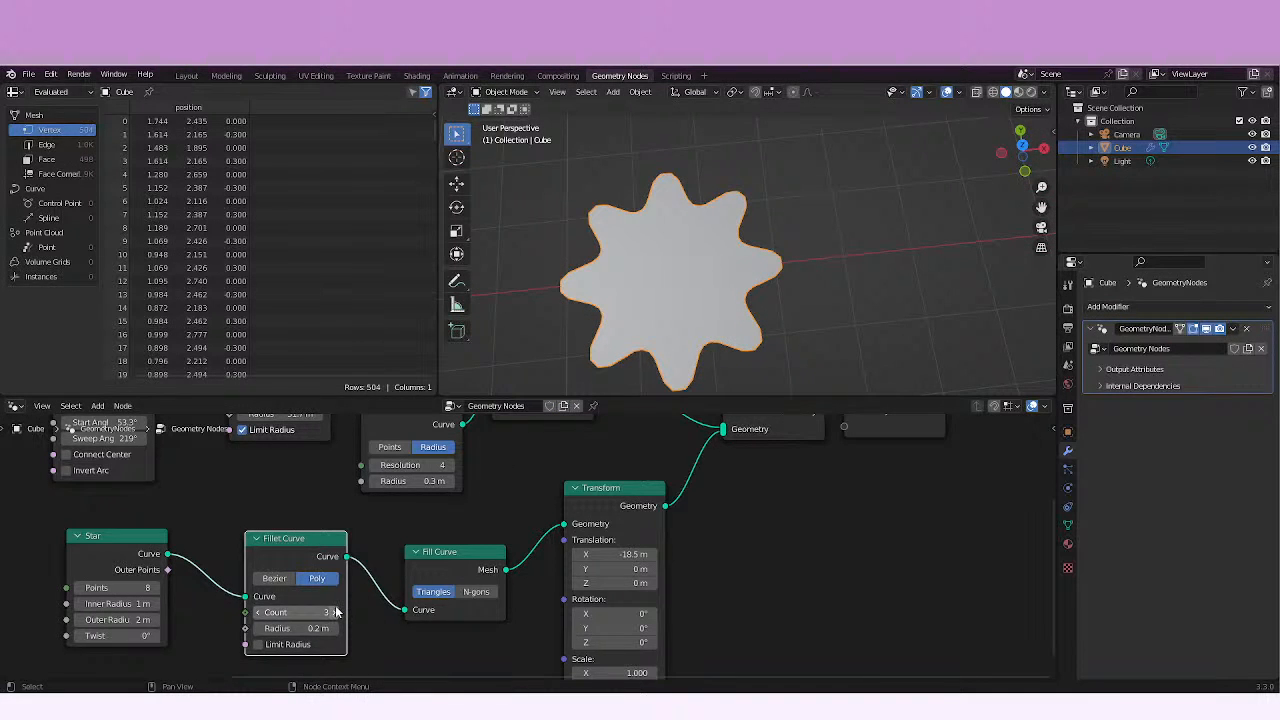
drag(330, 612, 306, 628)
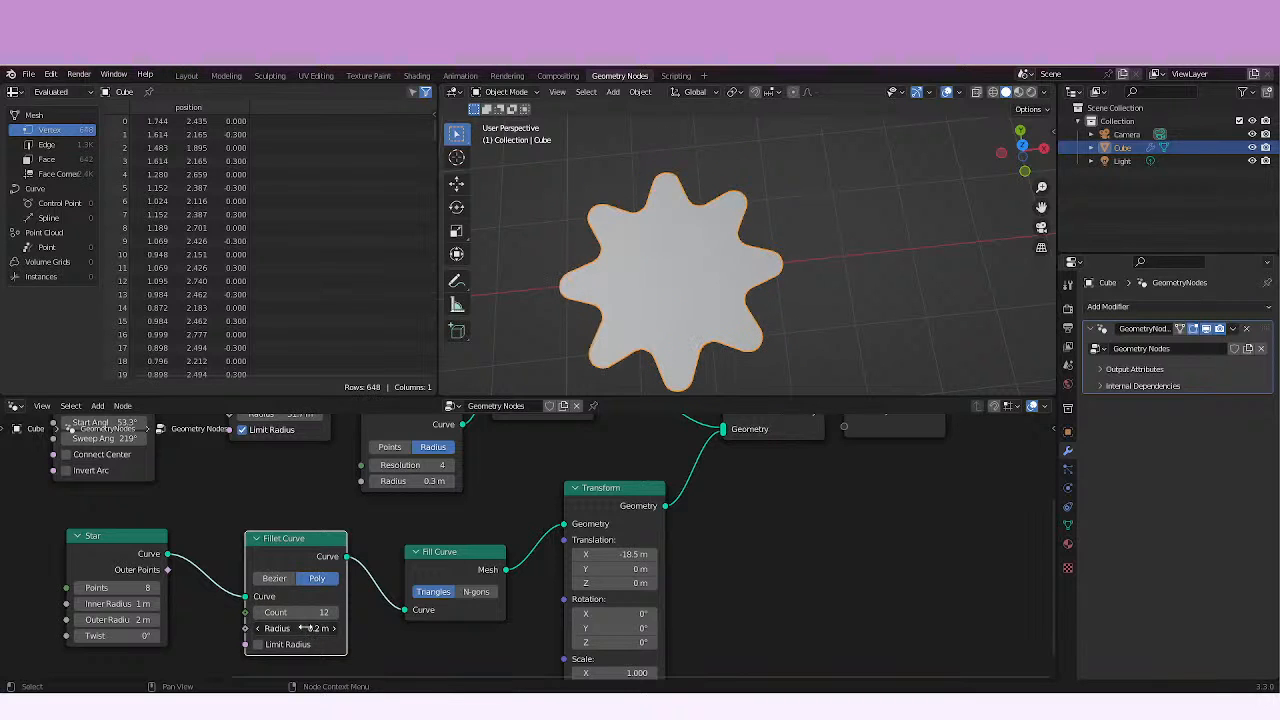
Enable Limit Radius on the star's Fillet Curve and set its radius to 9.6 m.
click(258, 644)
mouse_move(300, 628)
mouse_down()
mouse_move(336, 627)
mouse_move(250, 627)
mouse_move(281, 627)
mouse_up()
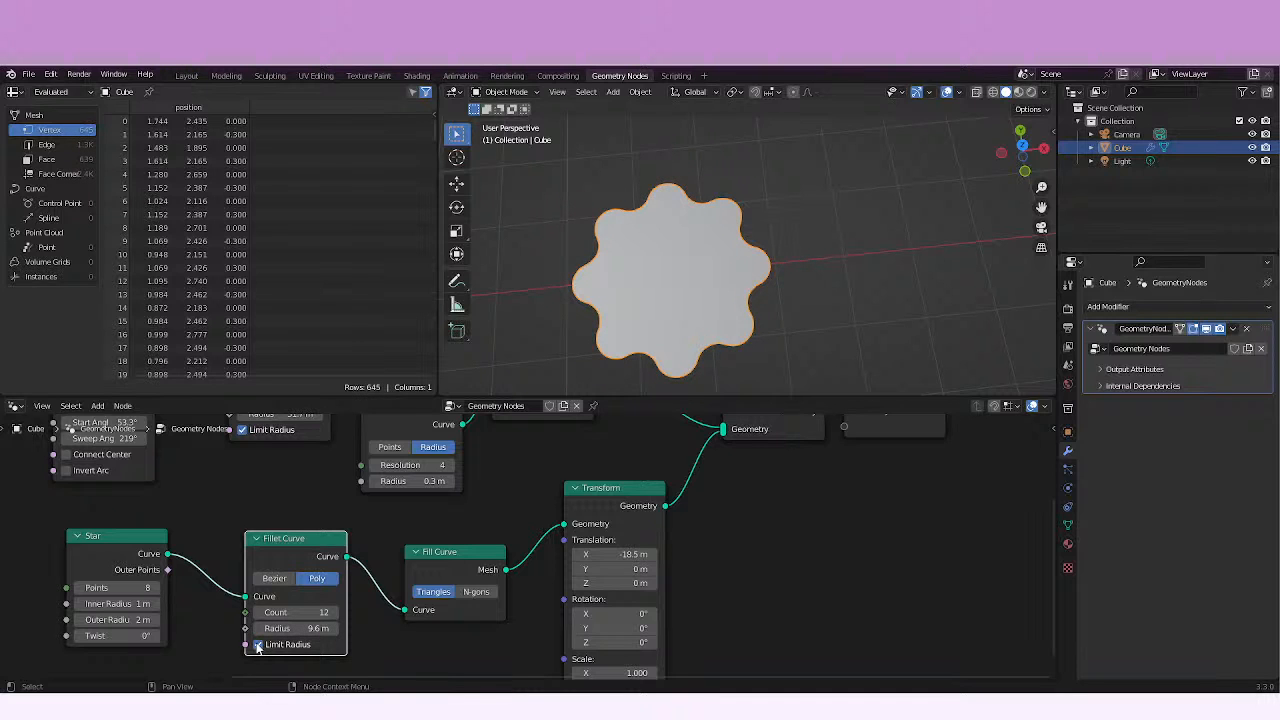
Disable Limit Radius on the star's Fillet Curve with a radius of 2.1 m, and set the Star's Points to 7.
click(258, 644)
drag(262, 628, 218, 626)
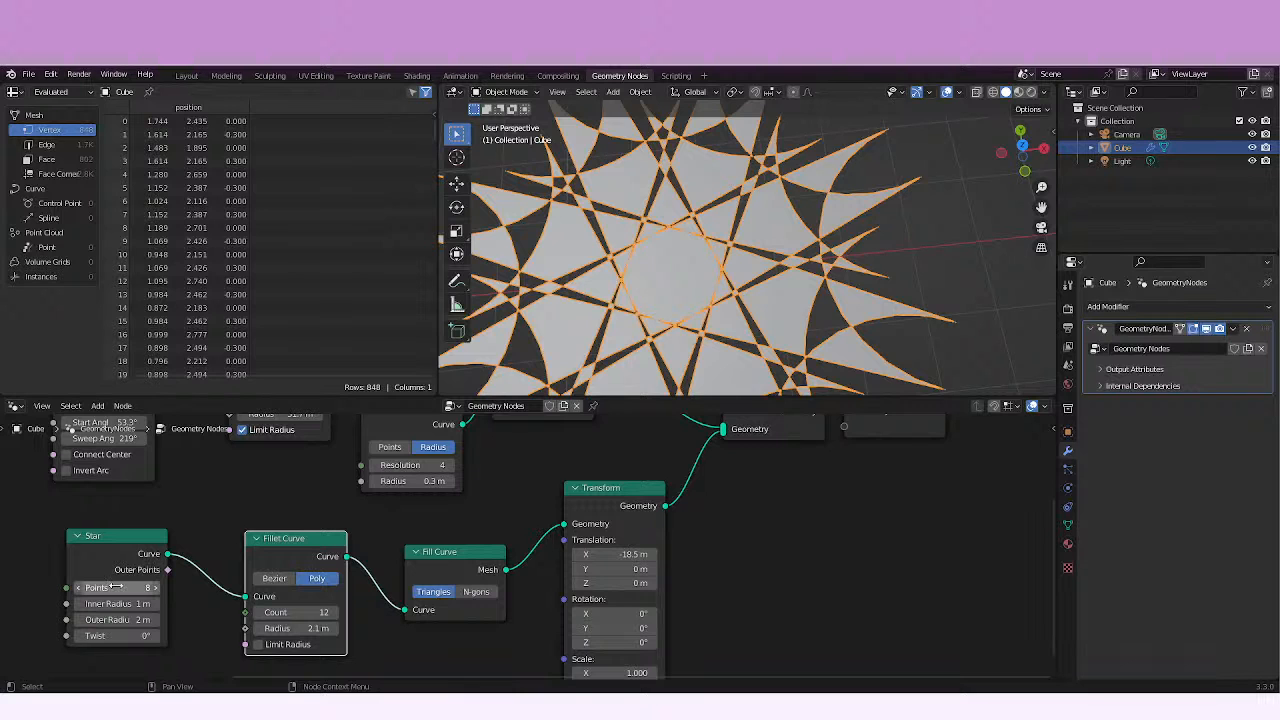
drag(116, 587, 105, 587)
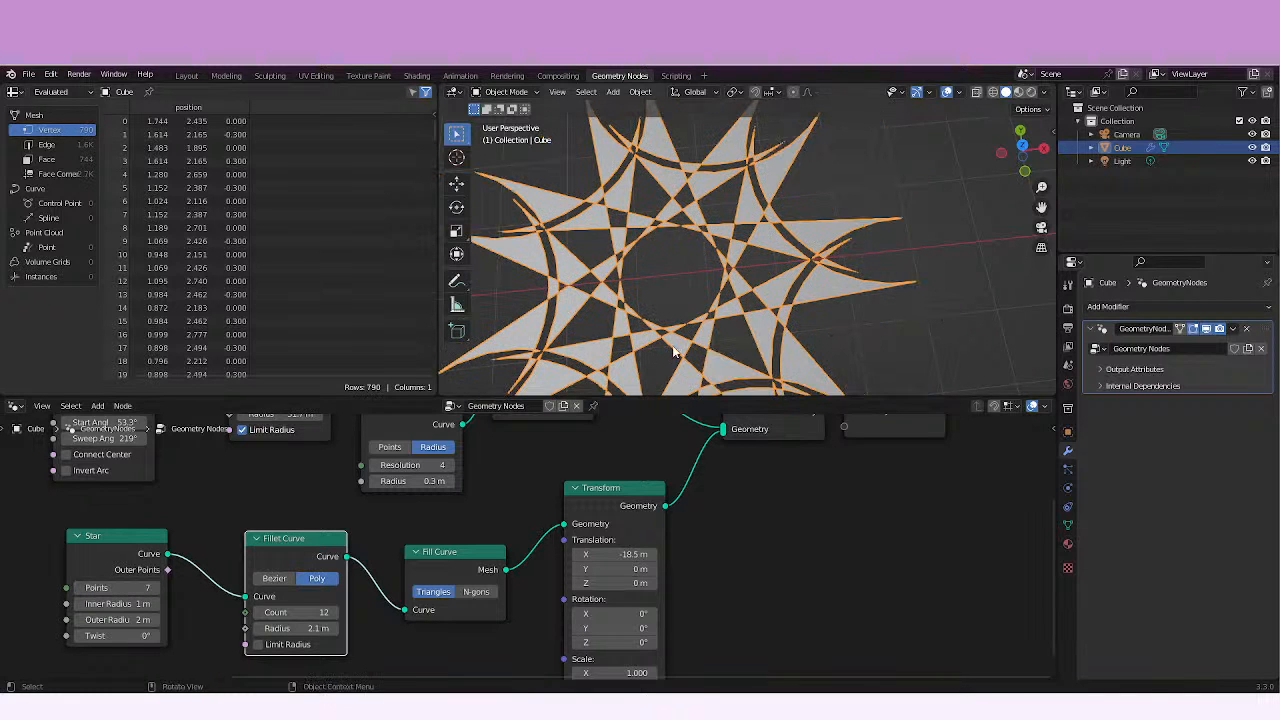
Deselect the object and examine the whole pattern of the filleted seven-point star in the viewport.
shift+middle_drag(740, 292, 775, 287)
scroll(775, 287, down, 5)
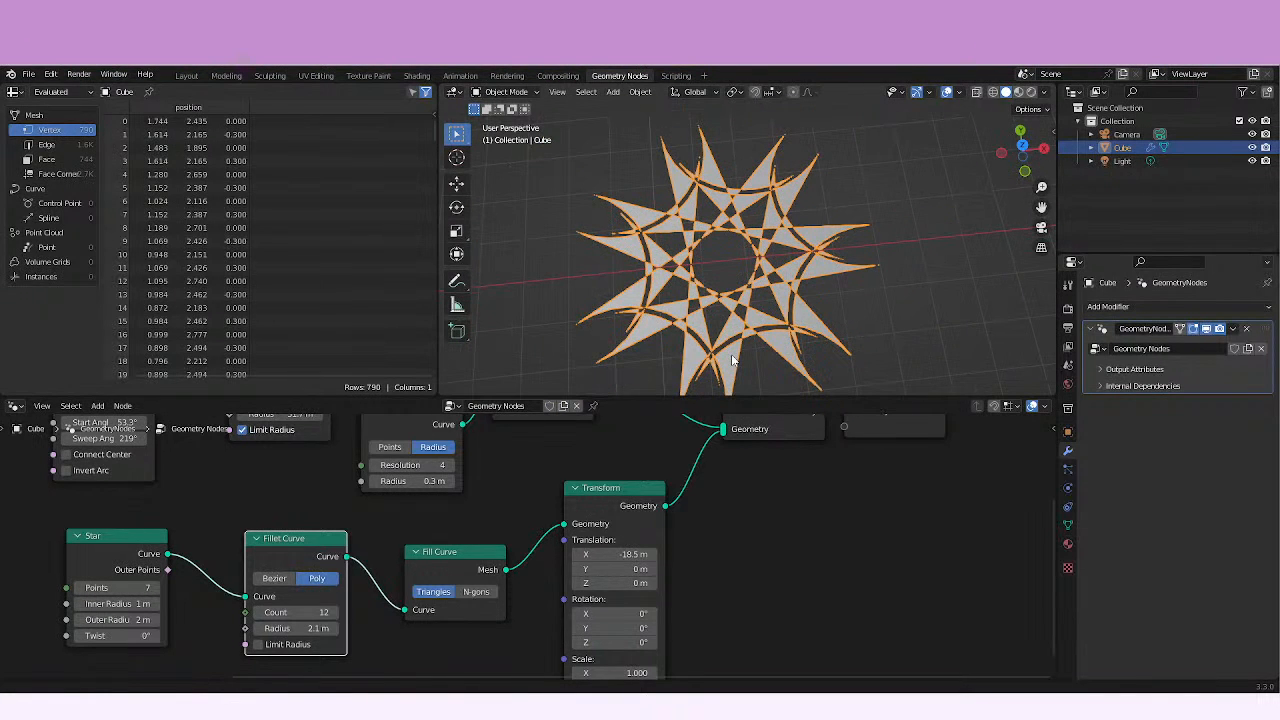
middle_drag(732, 358, 722, 357)
scroll(724, 357, down, 3)
click(834, 324)
click(762, 303)
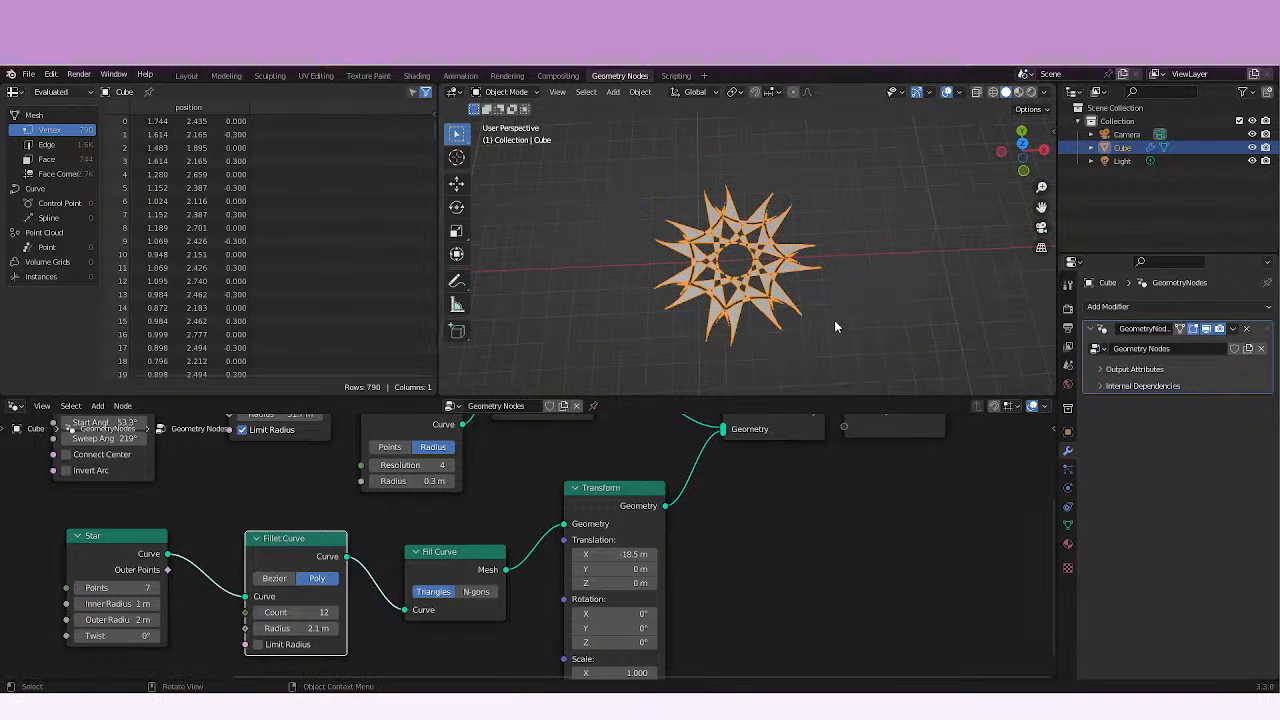
click(836, 327)
middle_drag(836, 327, 763, 289)
scroll(888, 305, up, 3)
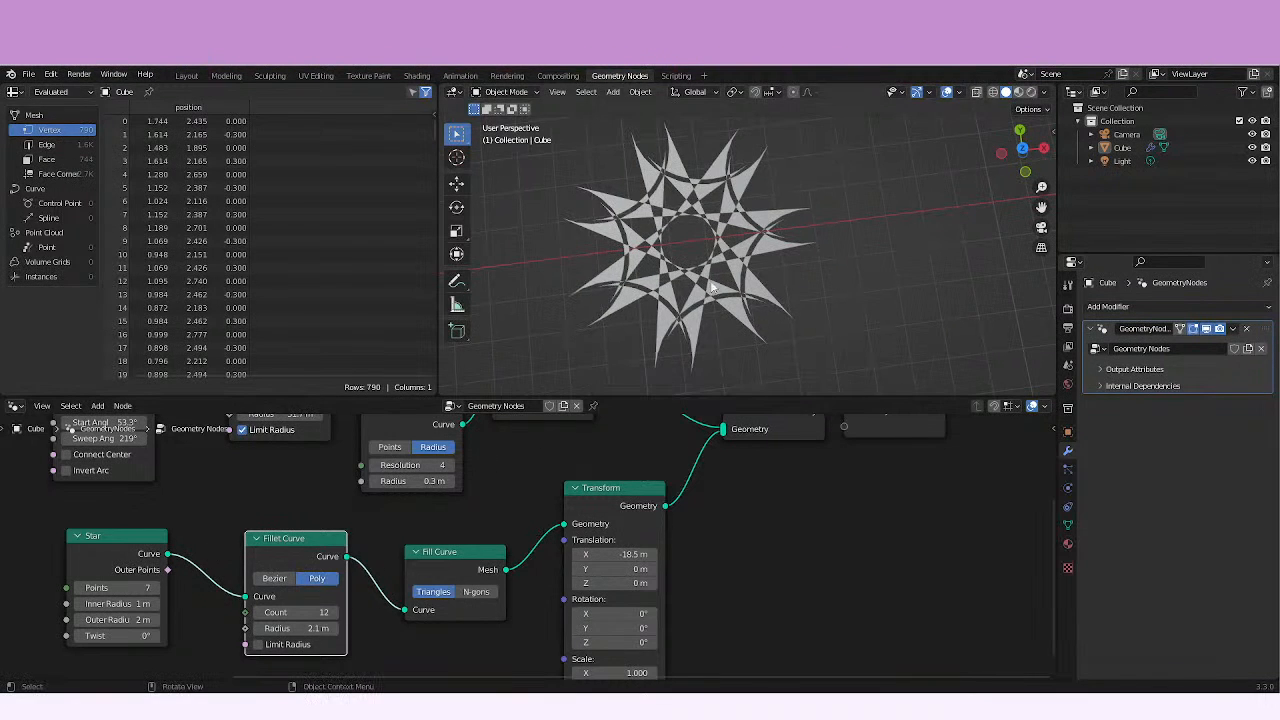
Try an Outer Radius of 0.8 m on the Star node and undo the change.
click(677, 322)
mouse_move(108, 604)
mouse_down()
mouse_move(134, 620)
mouse_move(118, 620)
mouse_up()
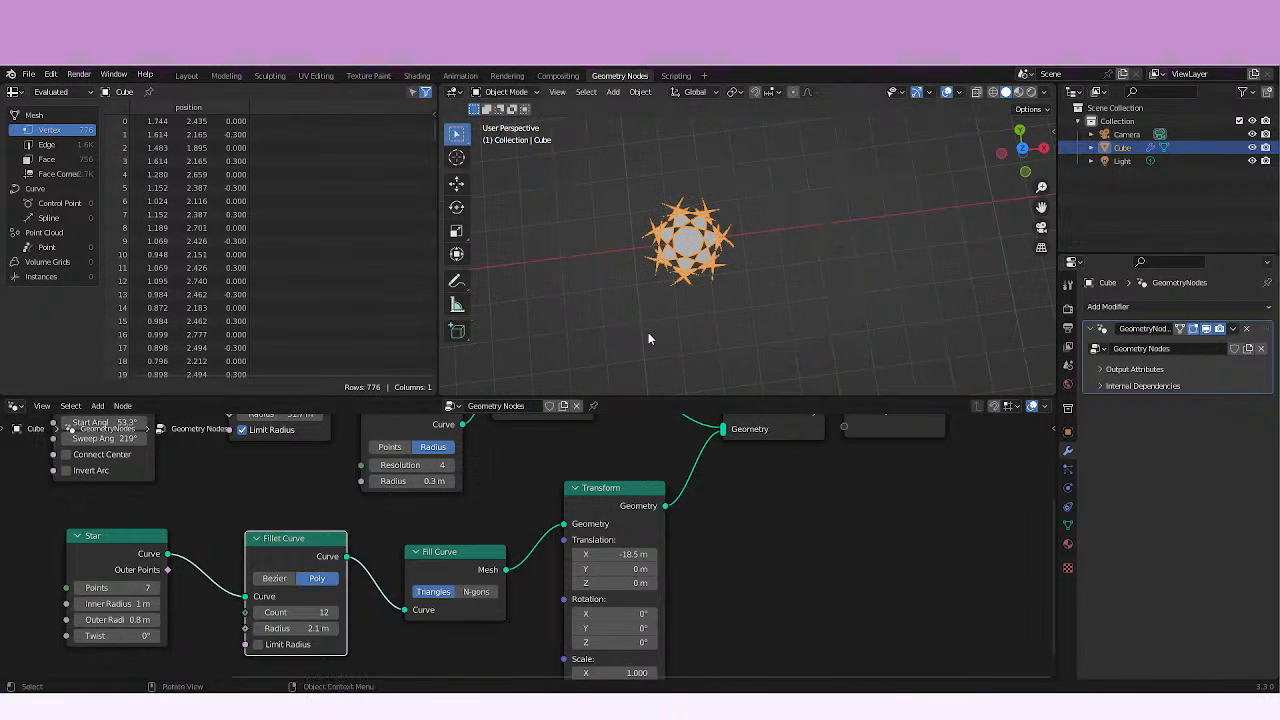
key(ctrl+z)
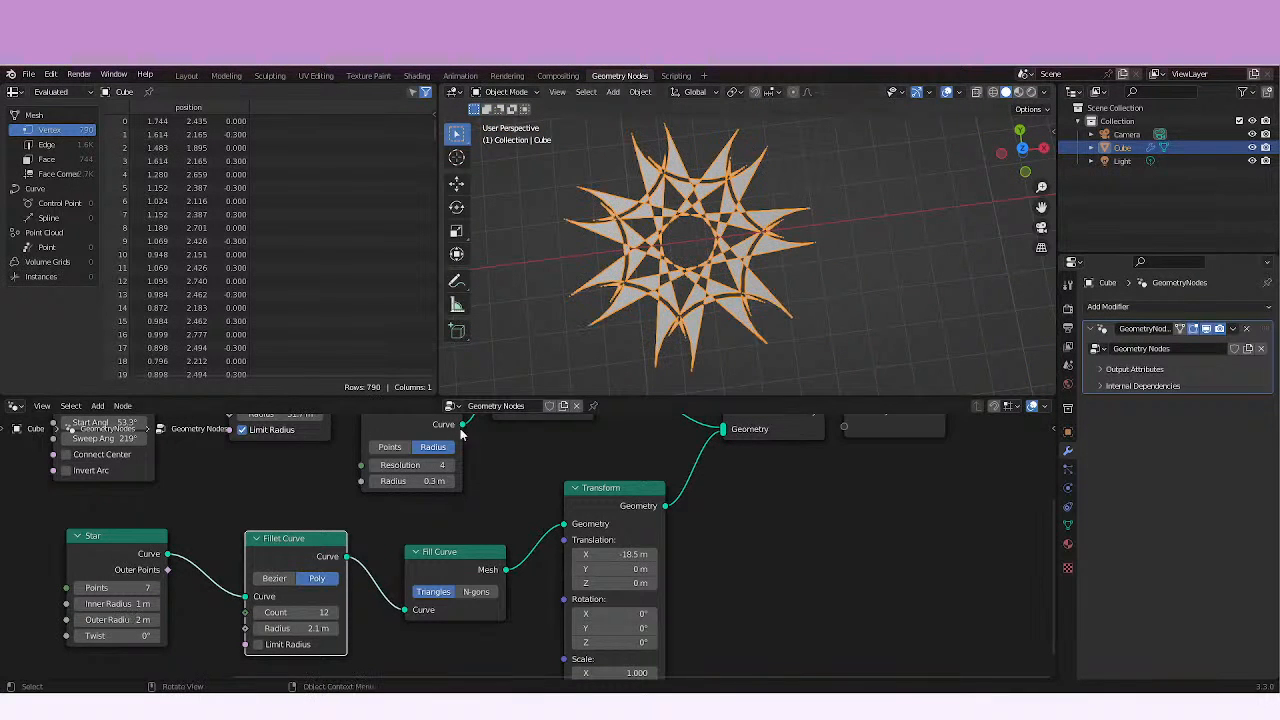
Set the Star's Twist to -1.7° and deselect the object to inspect the twisted star beside the arc.
mouse_move(121, 635)
mouse_down()
mouse_move(282, 627)
mouse_move(7, 636)
mouse_move(140, 636)
mouse_move(76, 632)
mouse_move(100, 635)
mouse_up()
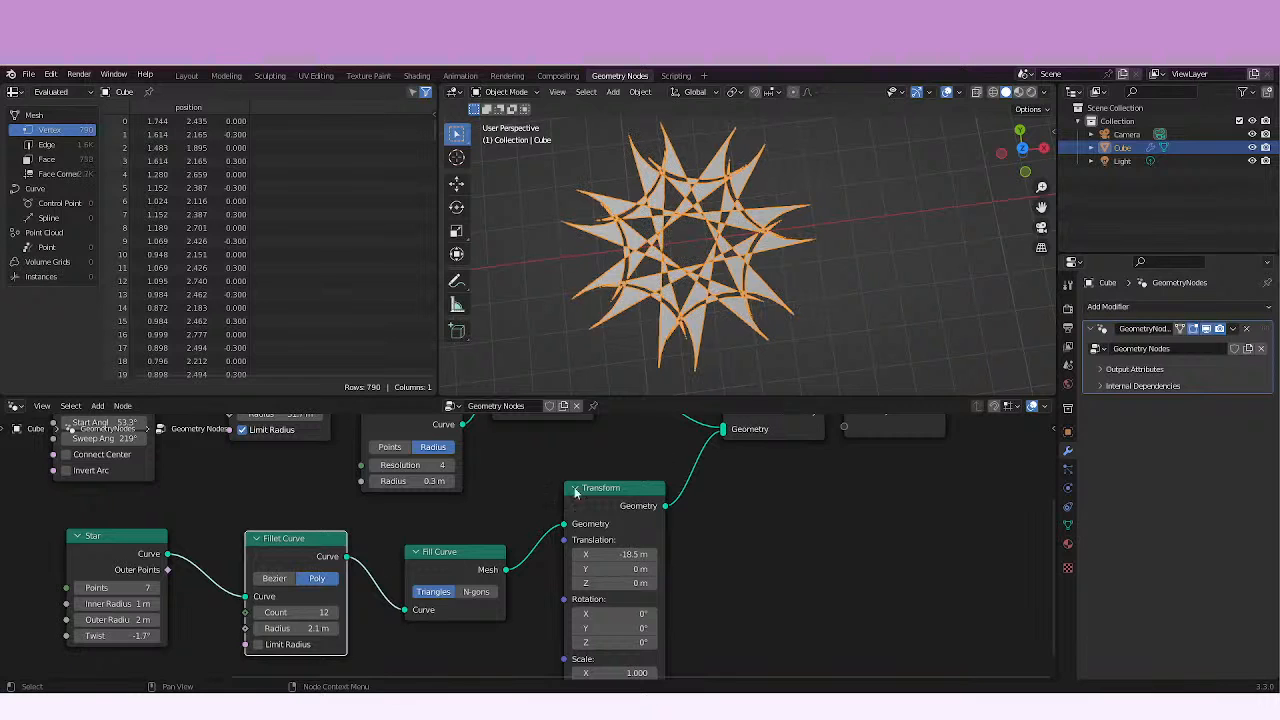
click(805, 352)
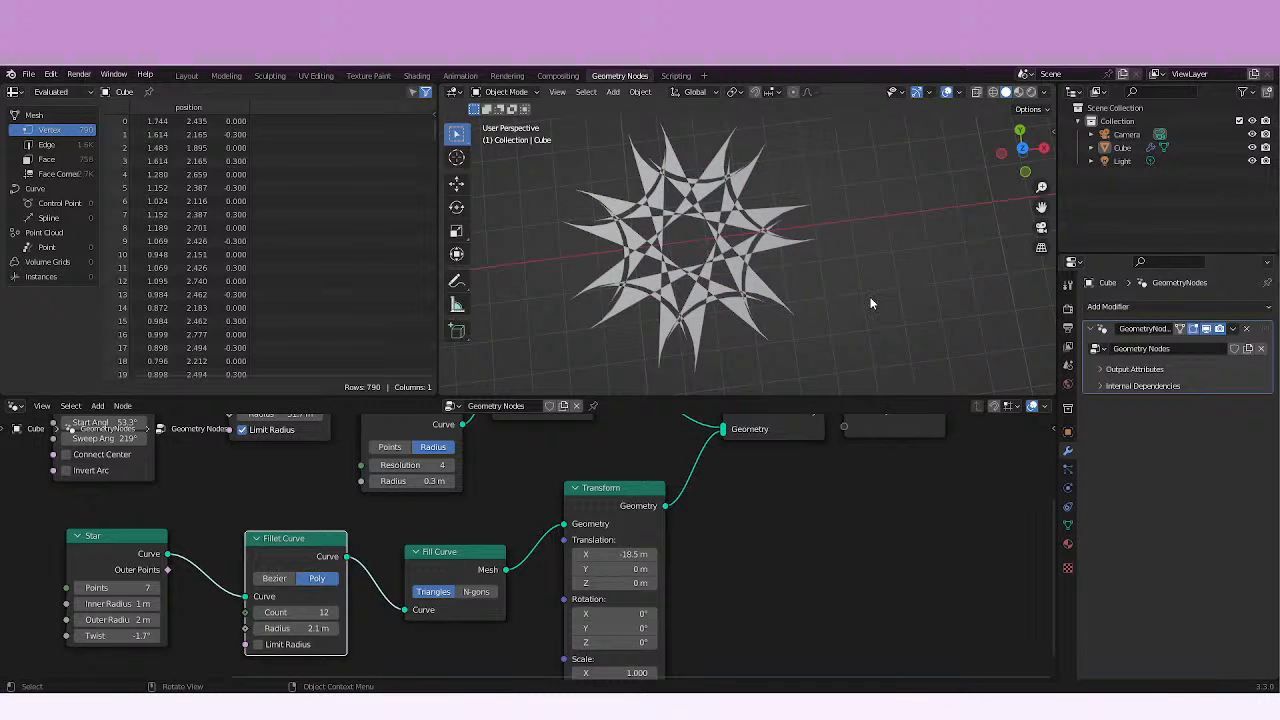
shift+middle_drag(870, 297, 634, 315)
scroll(787, 292, down, 6)
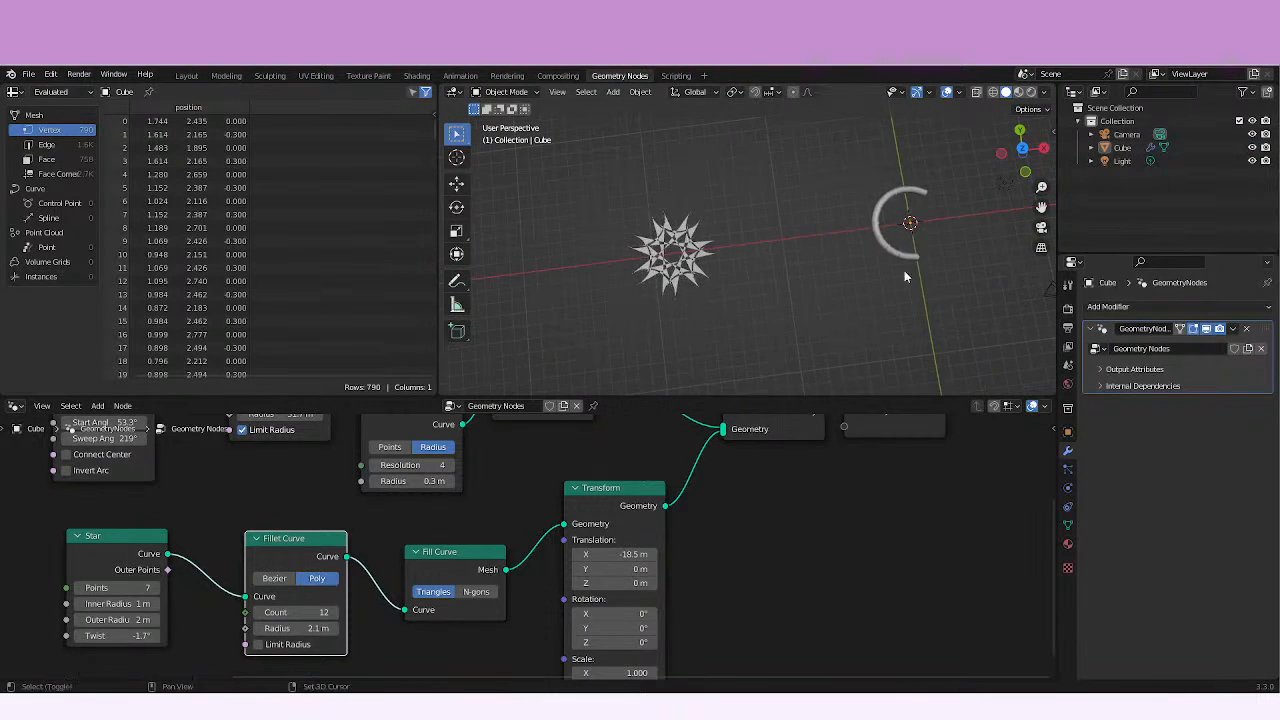
middle_drag(904, 276, 789, 289)
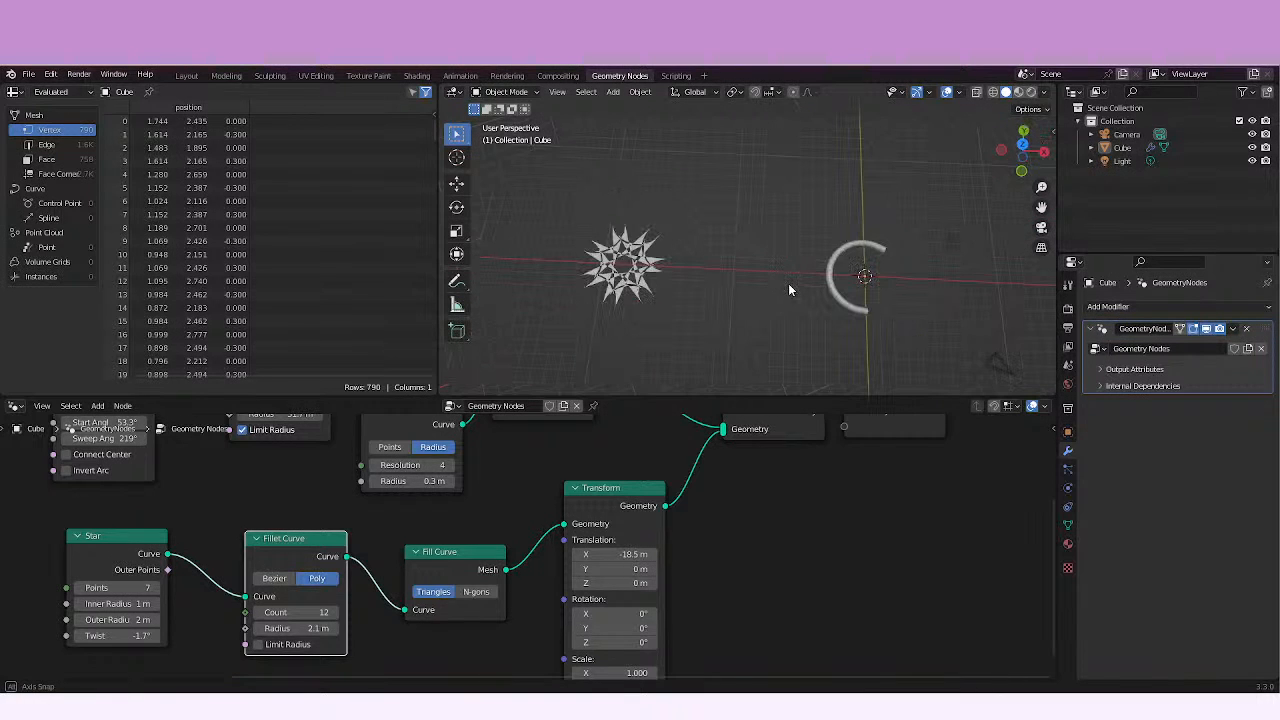
middle_drag(836, 290, 799, 296)
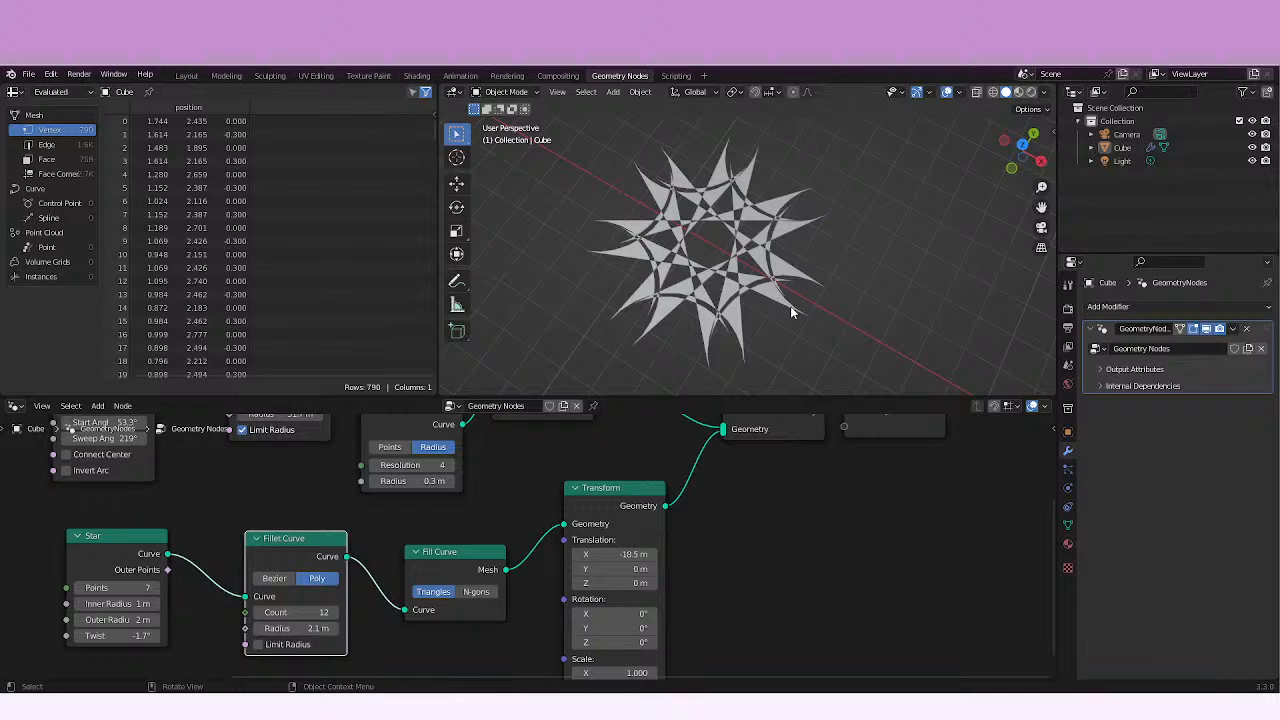
middle_drag(786, 299, 790, 300)
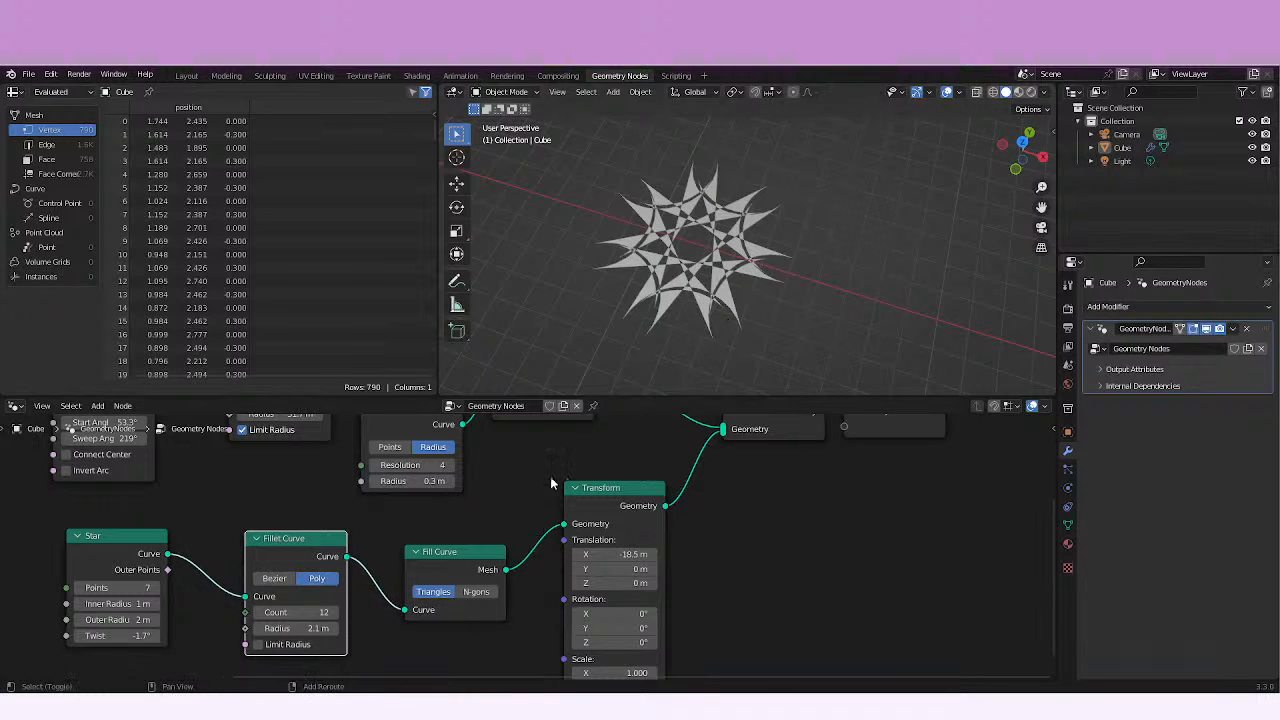
Switch to the Blender manual in the browser, open the Resample Curve Node page and review its inputs and properties.
middle_drag(513, 465, 530, 527)
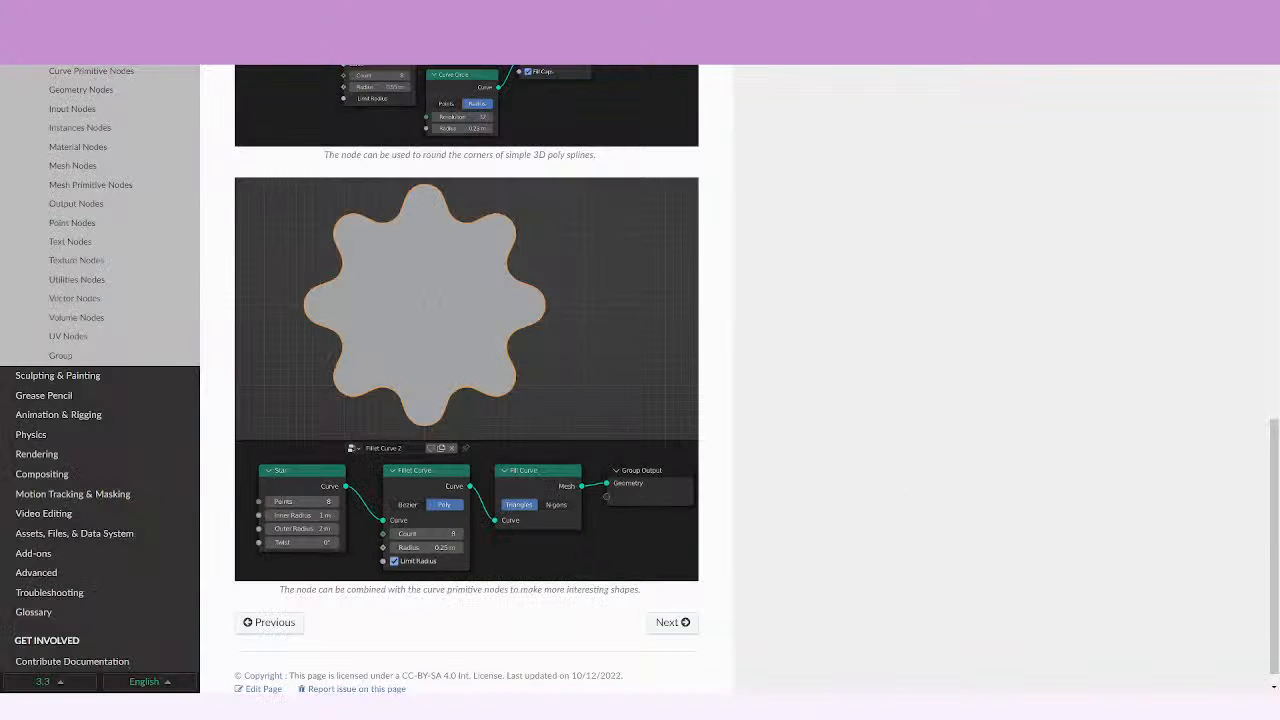
scroll(995, 462, down, 1)
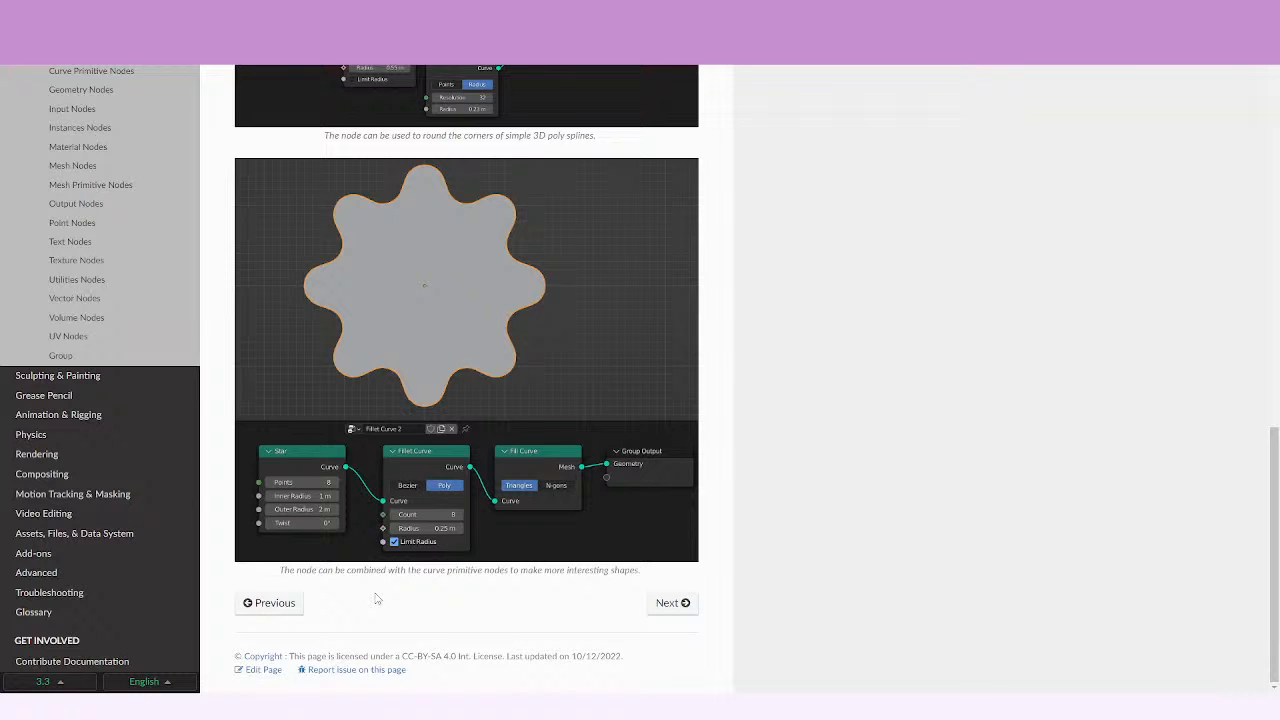
click(672, 602)
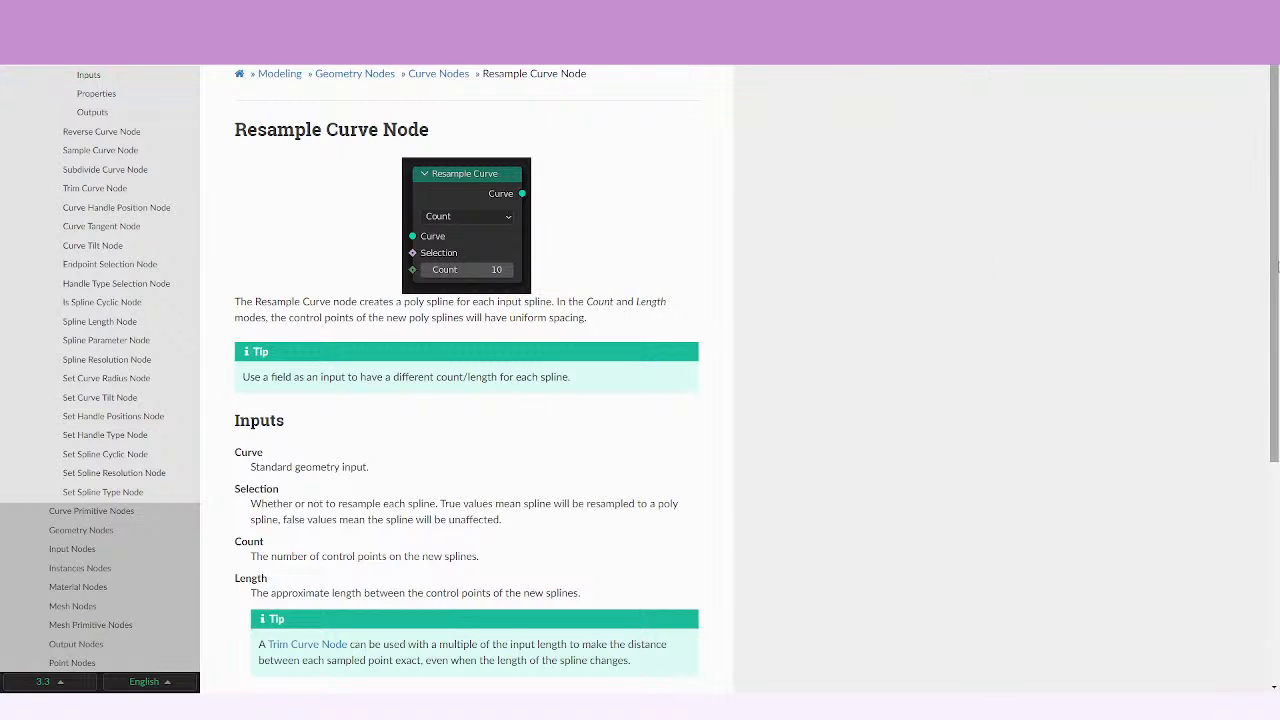
scroll(1274, 360, down, 3)
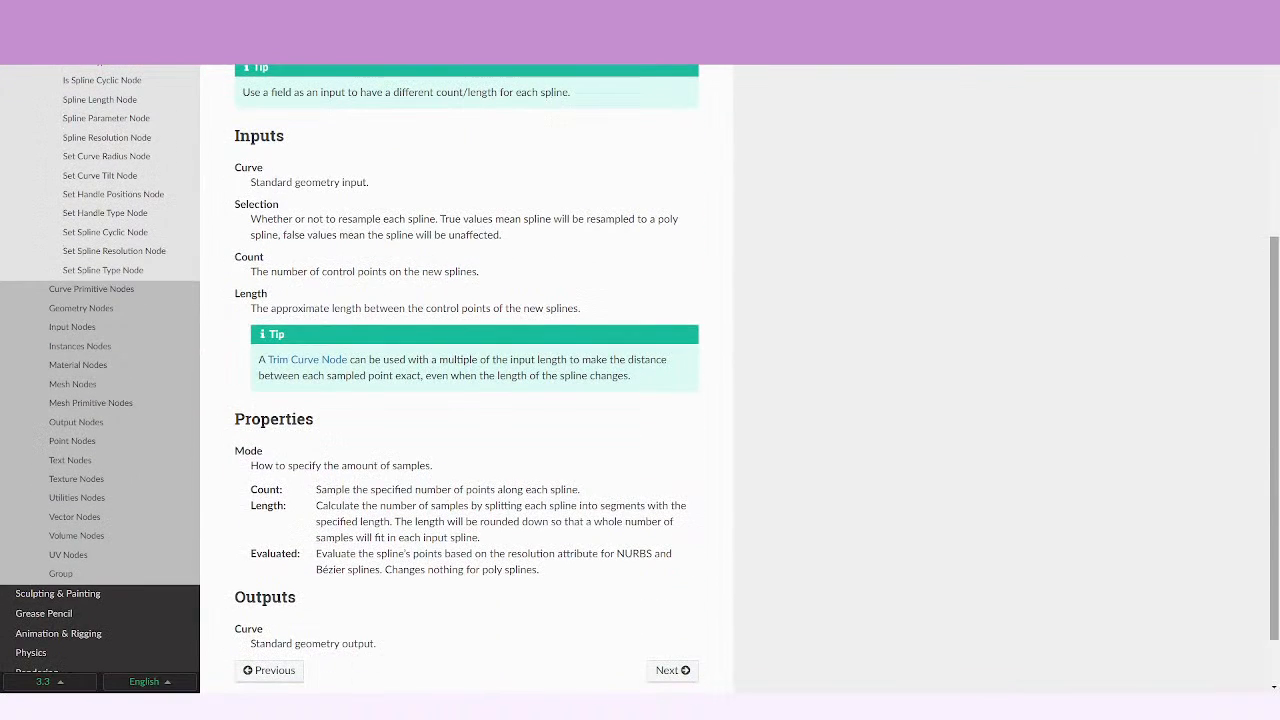
scroll(1274, 360, up, 3)
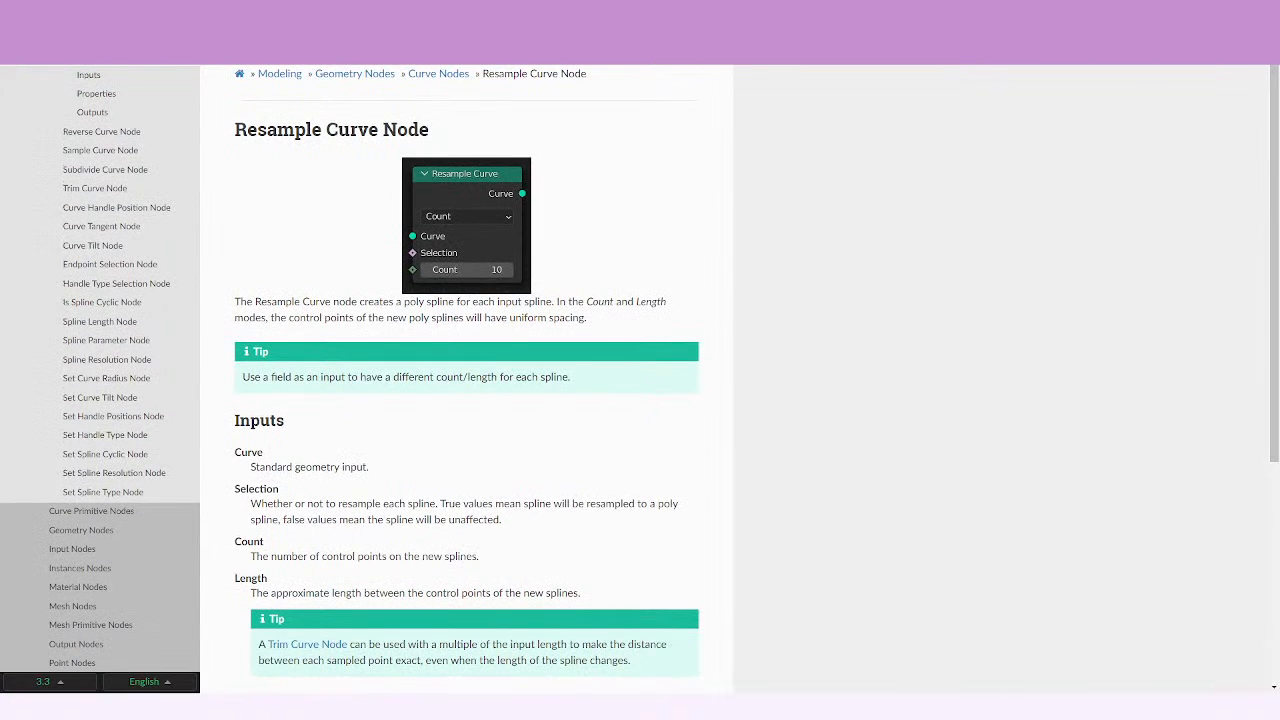